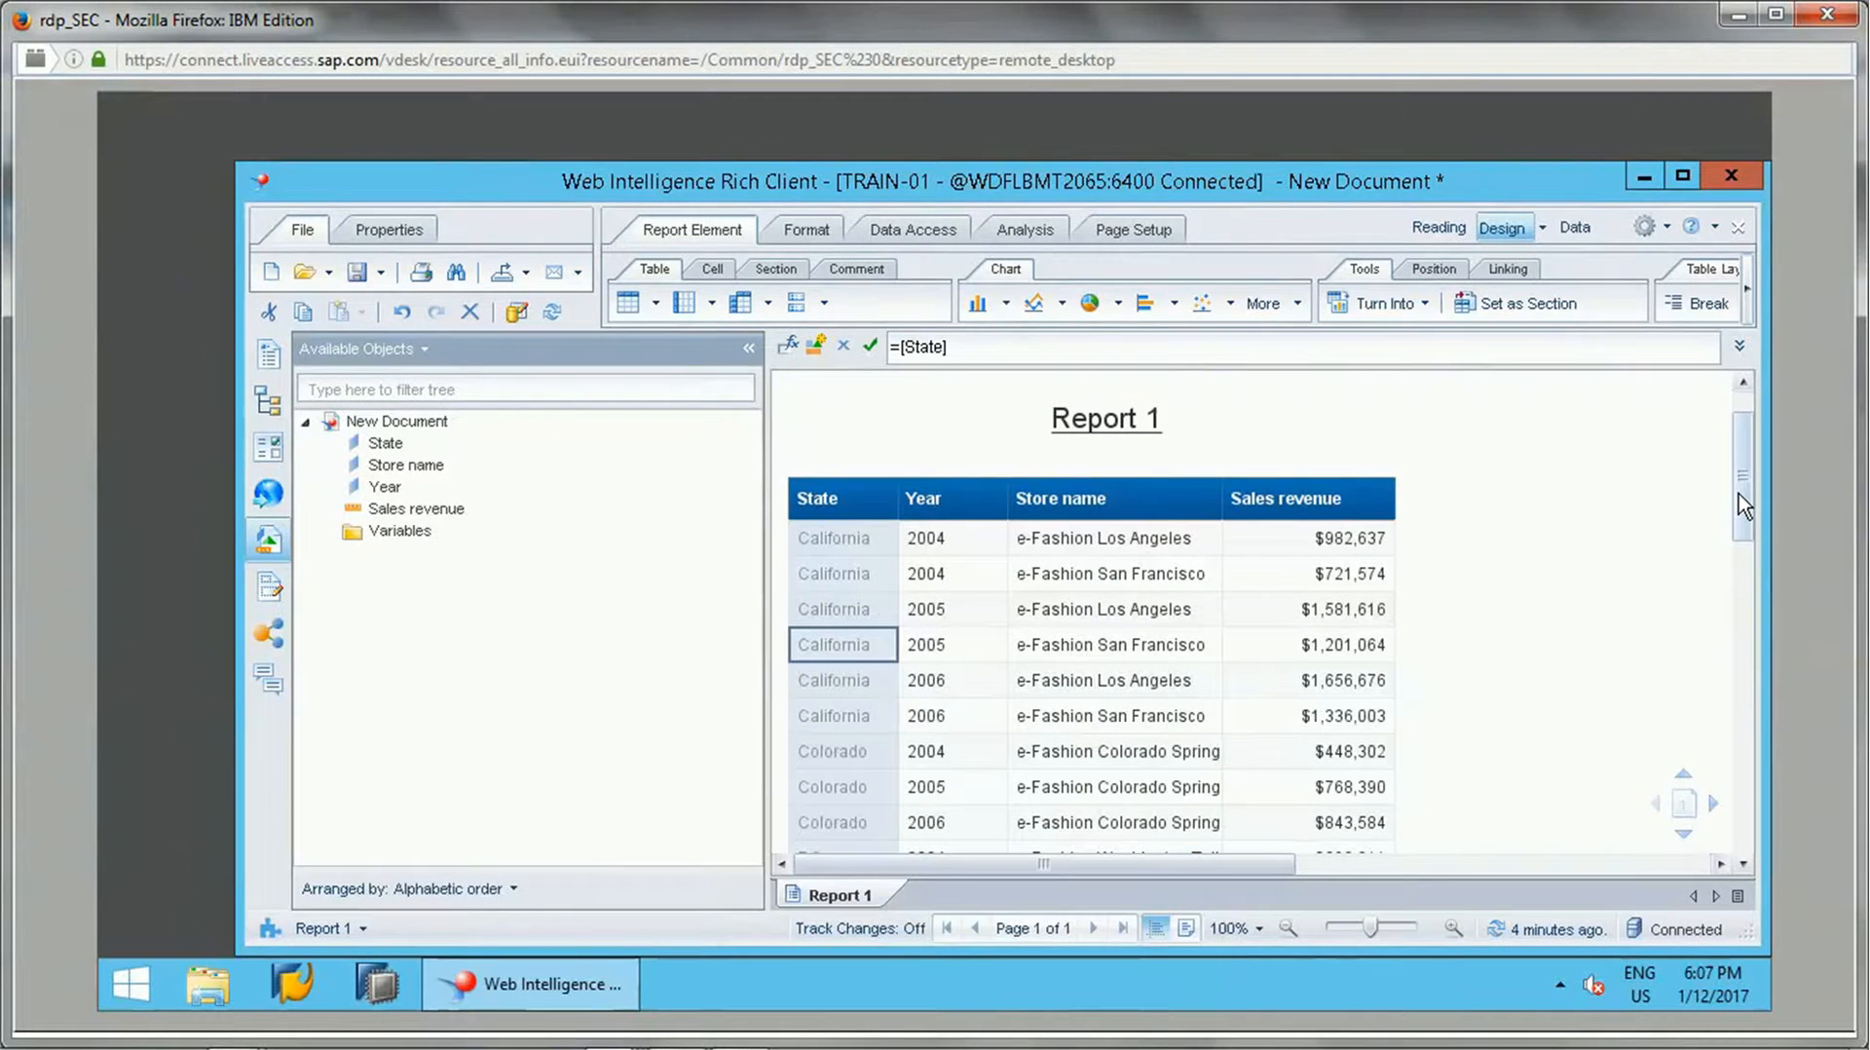
# - Add a break on State so the table splits into one block per state
pyautogui.rightClick(876, 584)
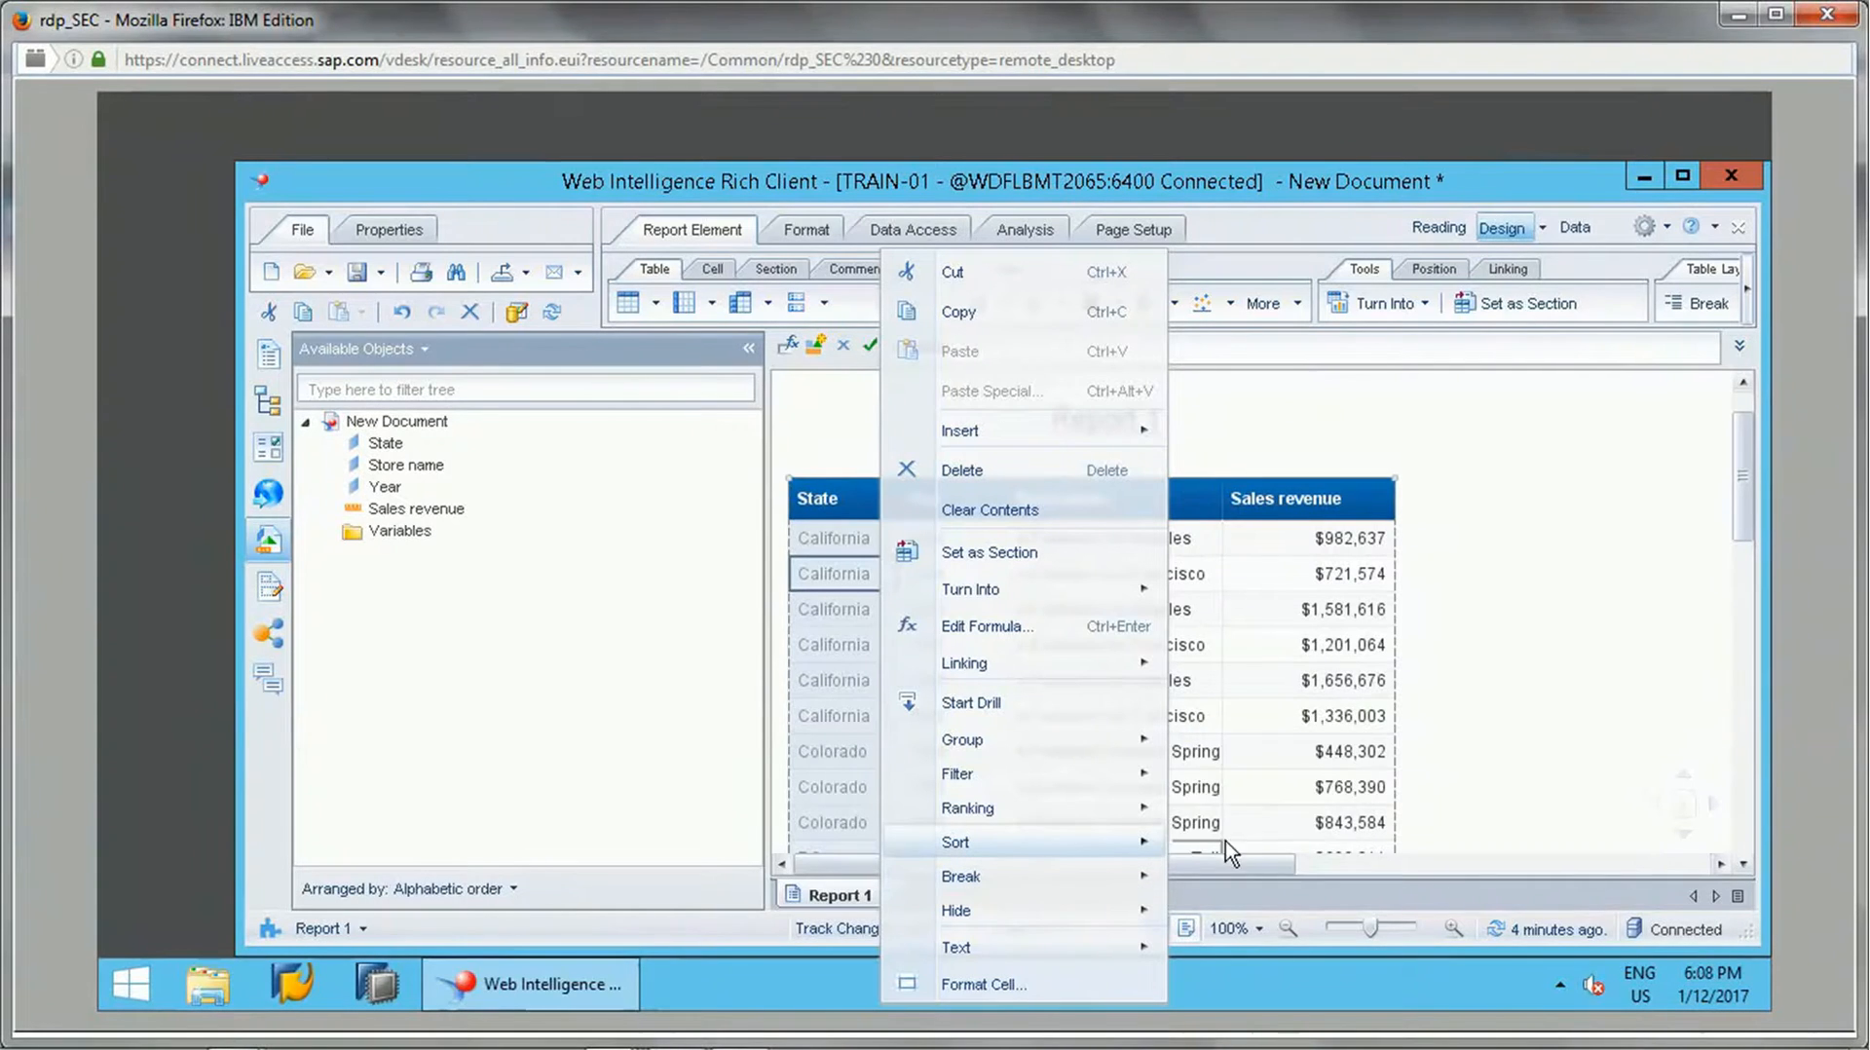
pyautogui.moveTo(1022, 876)
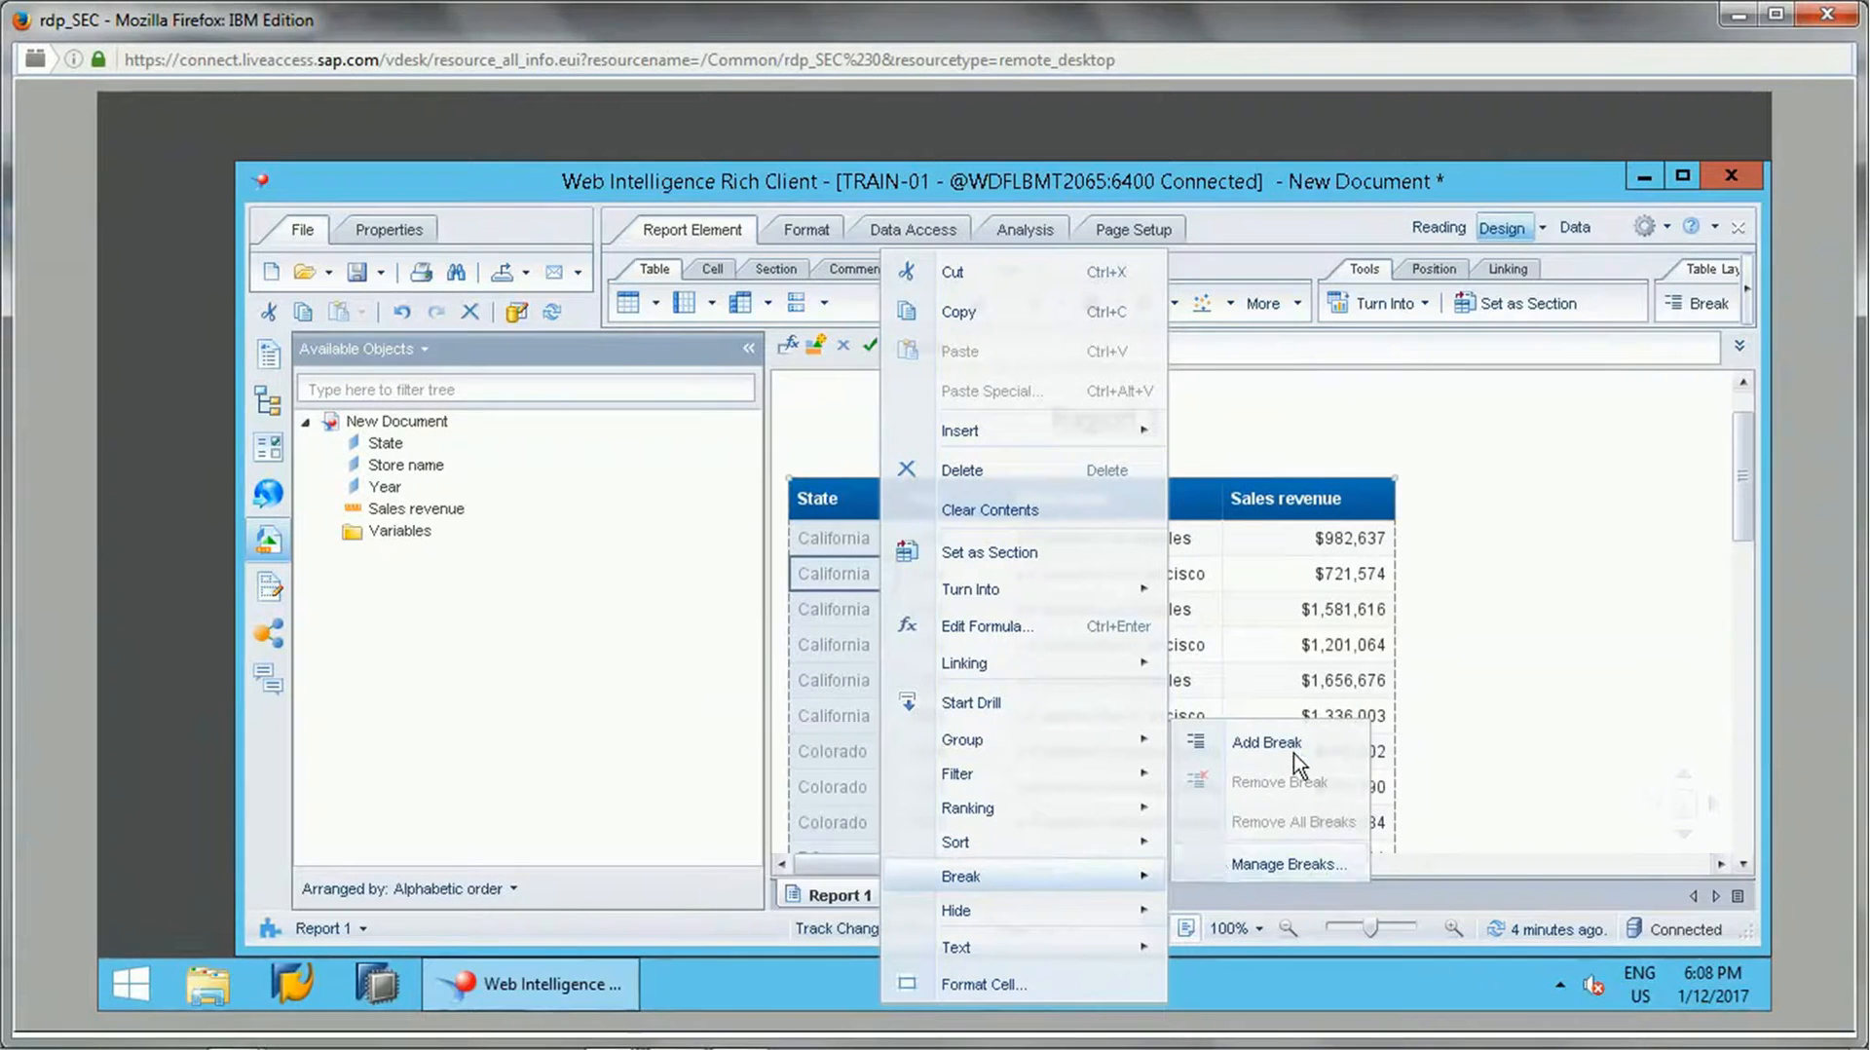
pyautogui.click(1268, 743)
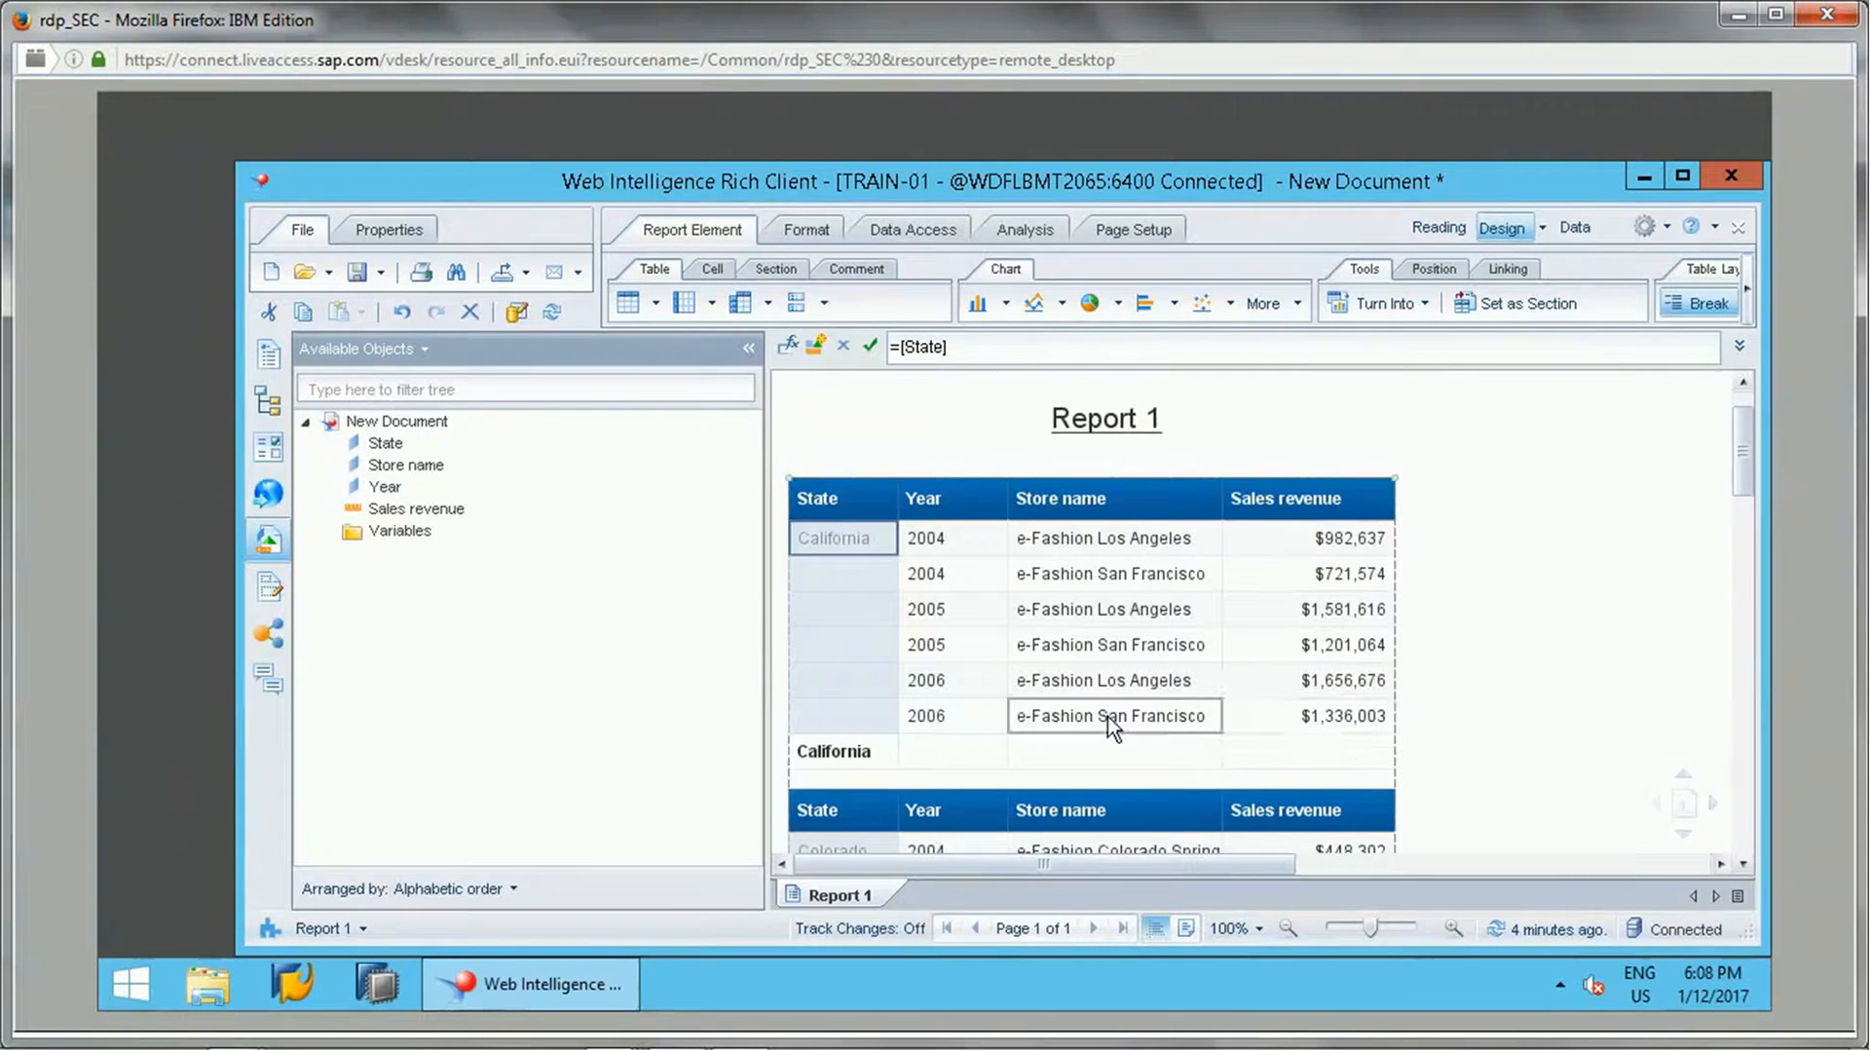
# - Add a Sum footer on Sales revenue under each state block (California $7,479,569)
pyautogui.click(1312, 710)
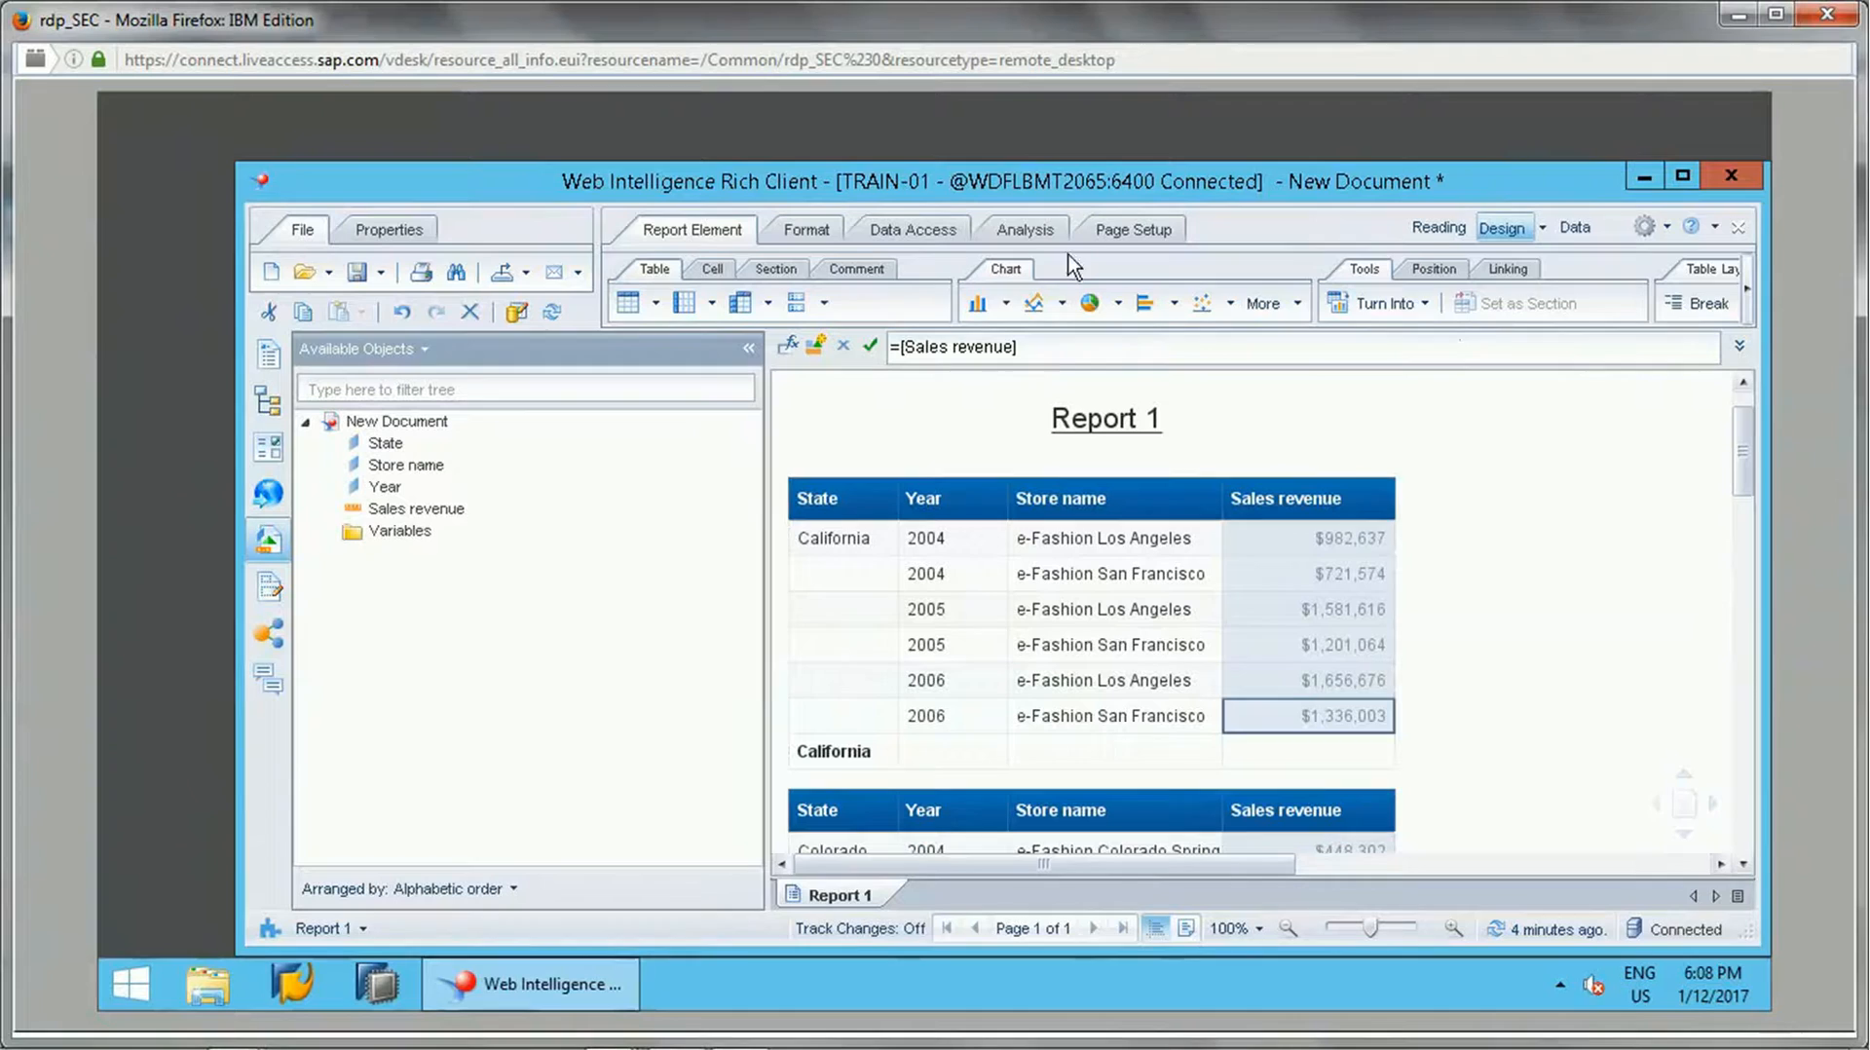
pyautogui.click(1025, 230)
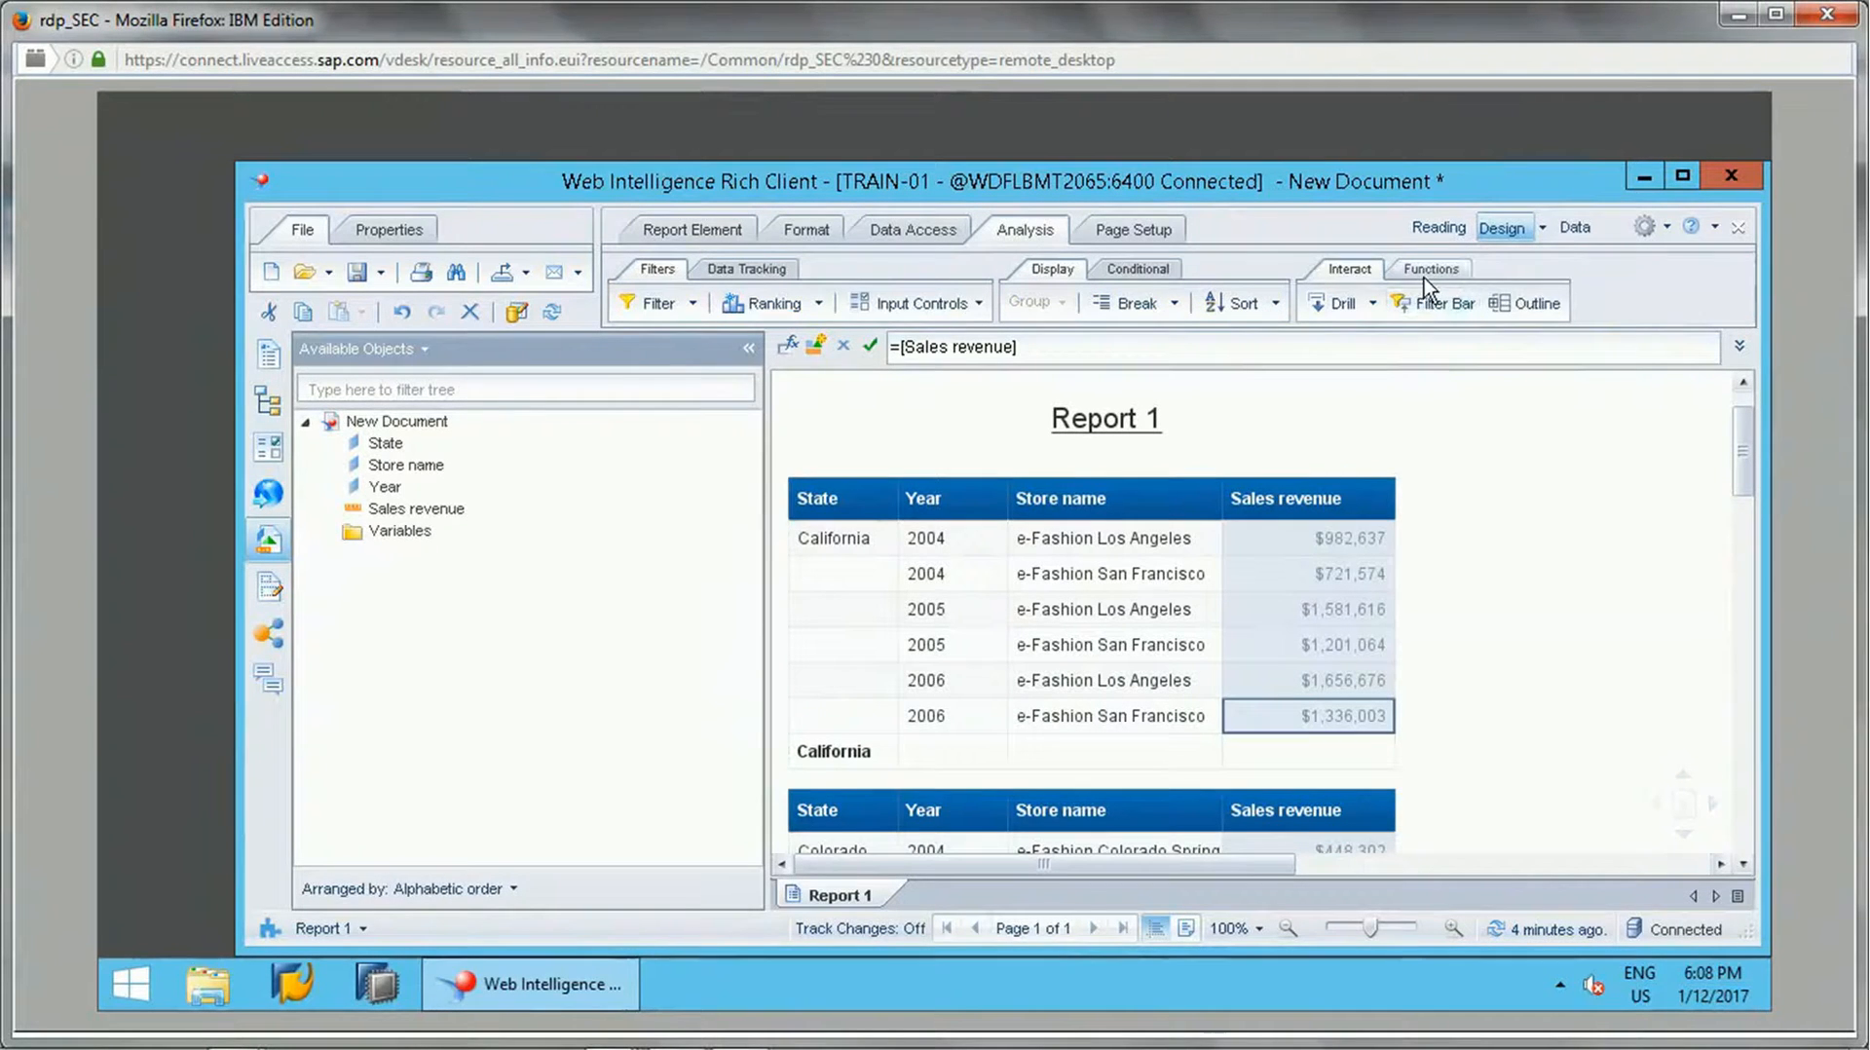
pyautogui.click(1424, 278)
pyautogui.click(1335, 303)
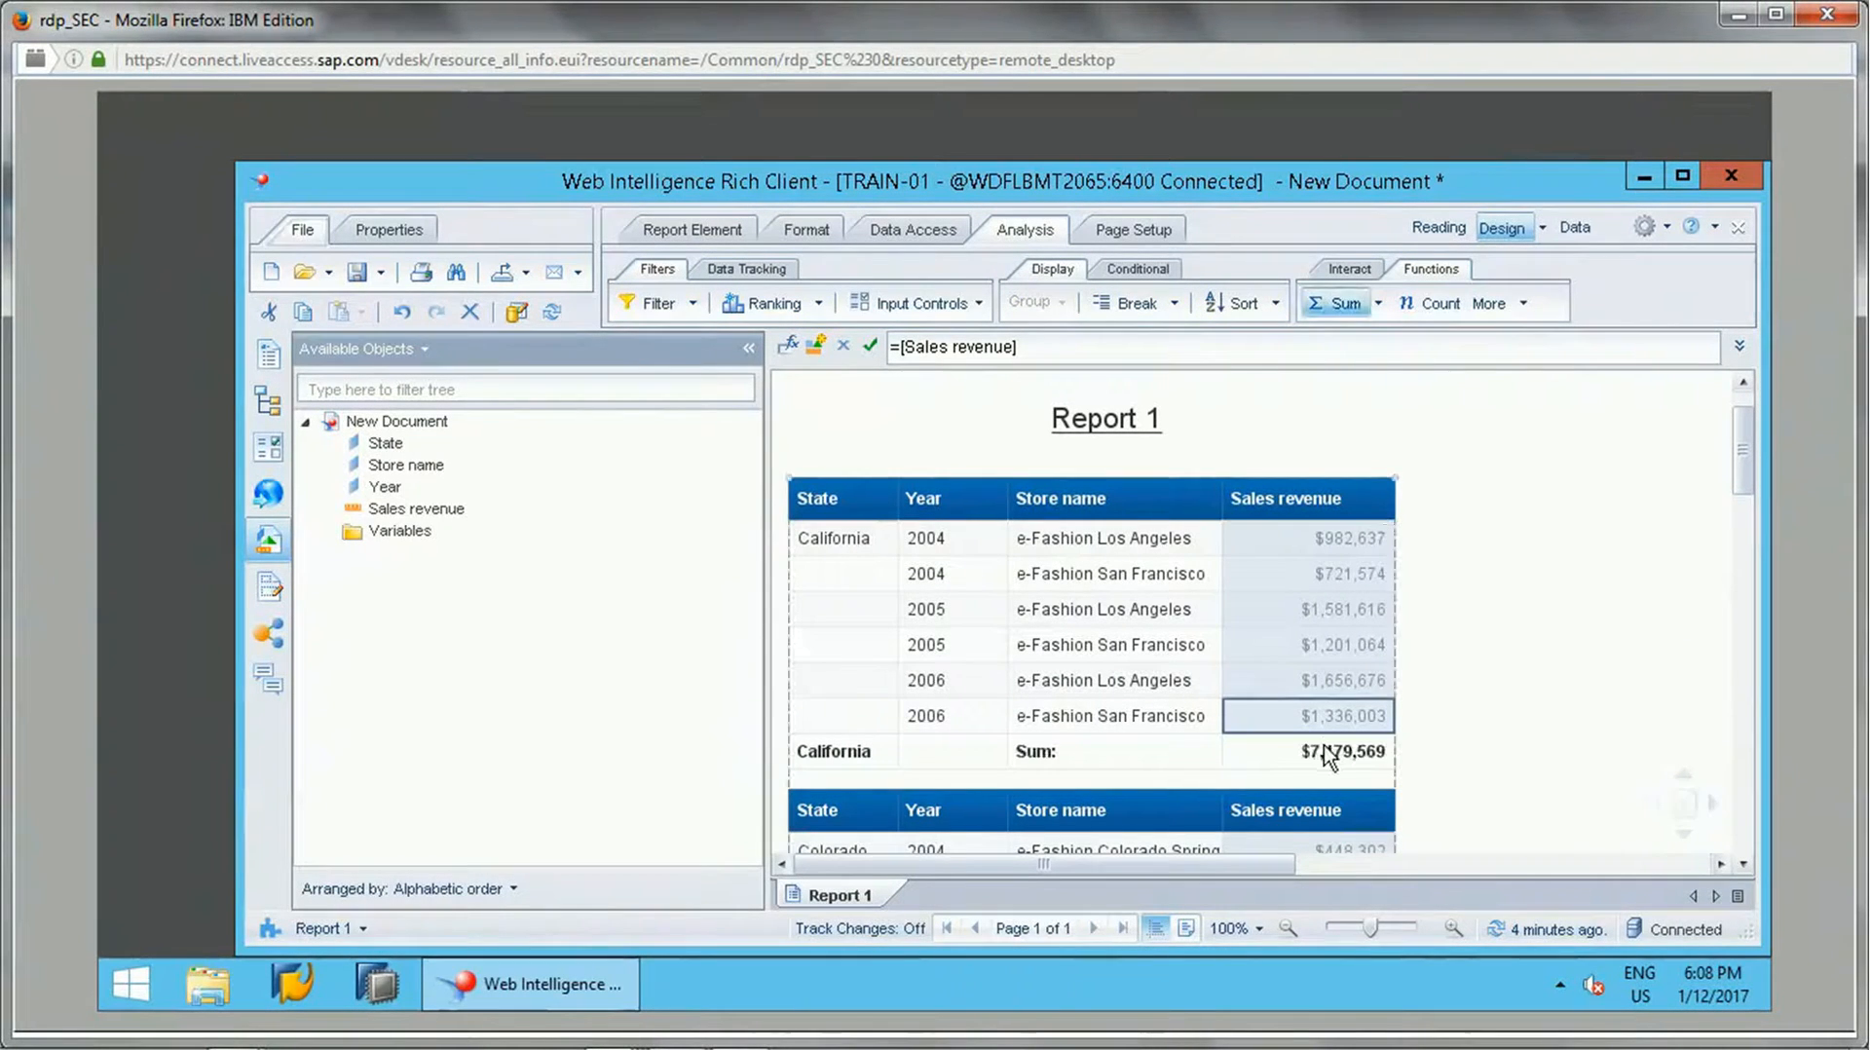
pyautogui.click(1324, 750)
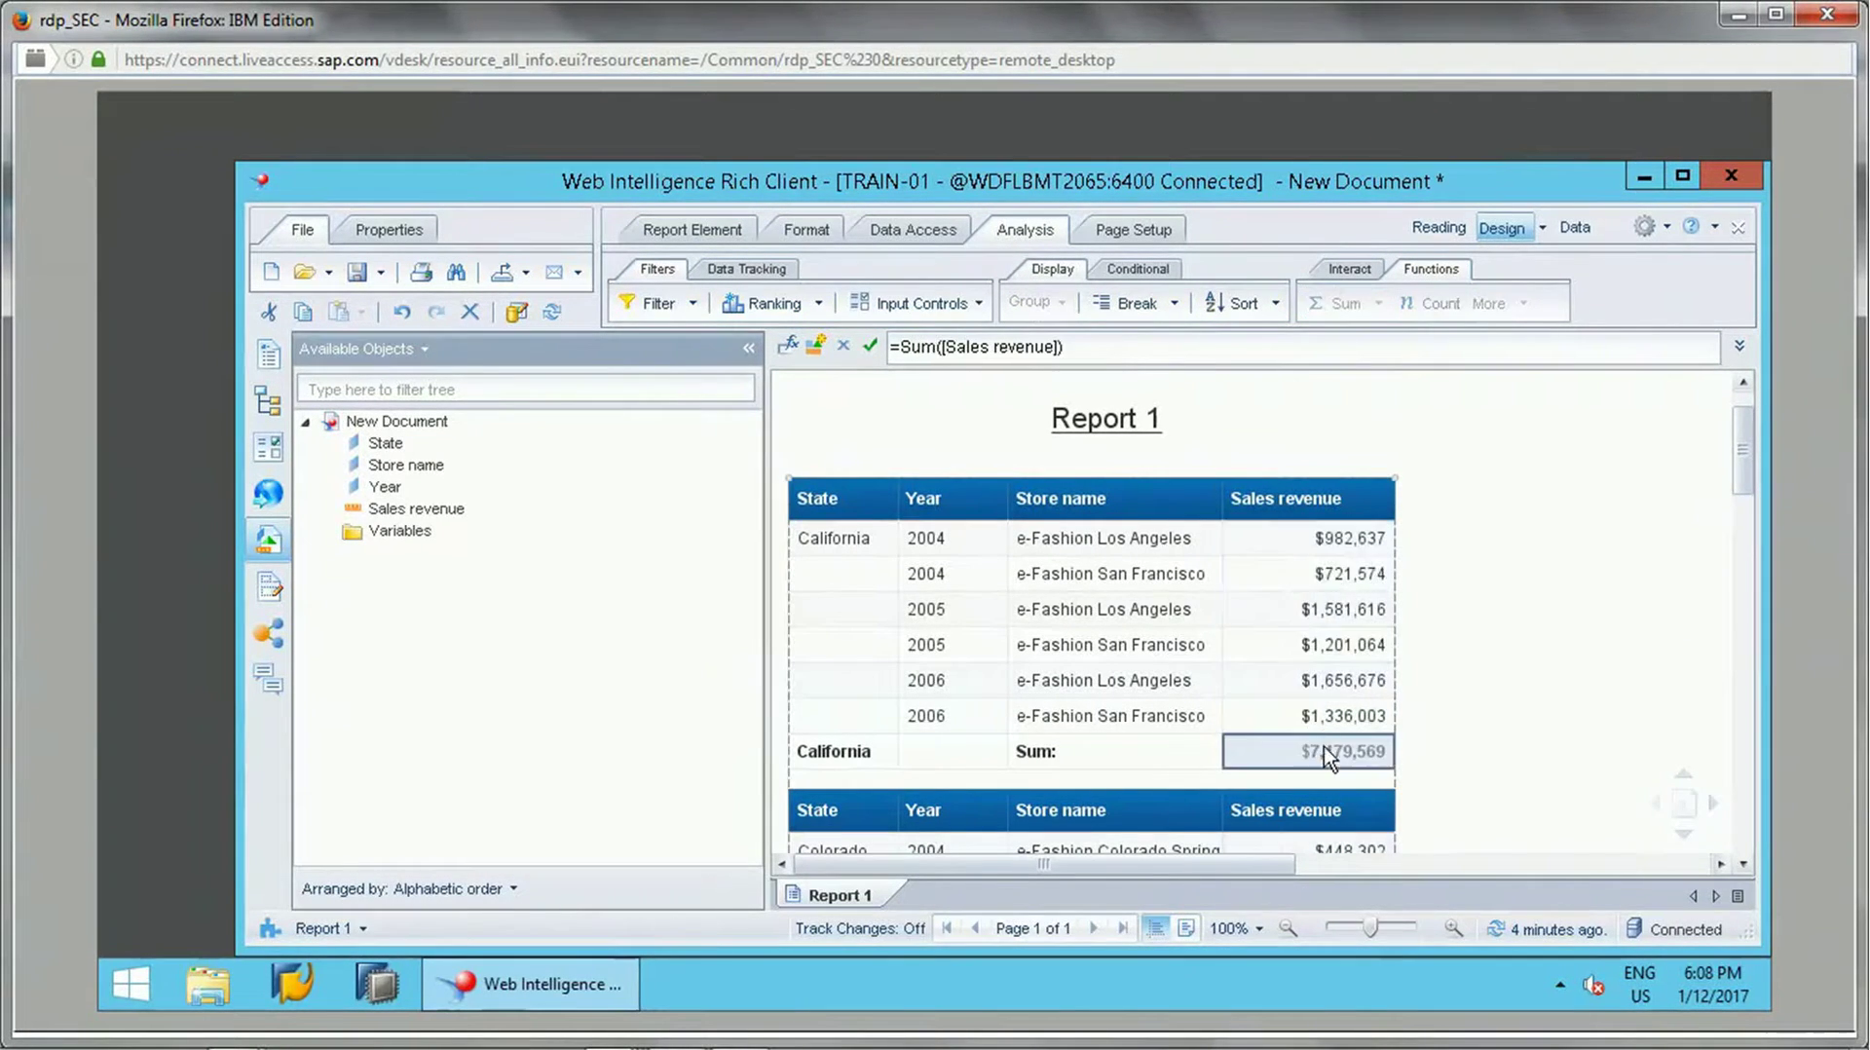
pyautogui.click(1366, 550)
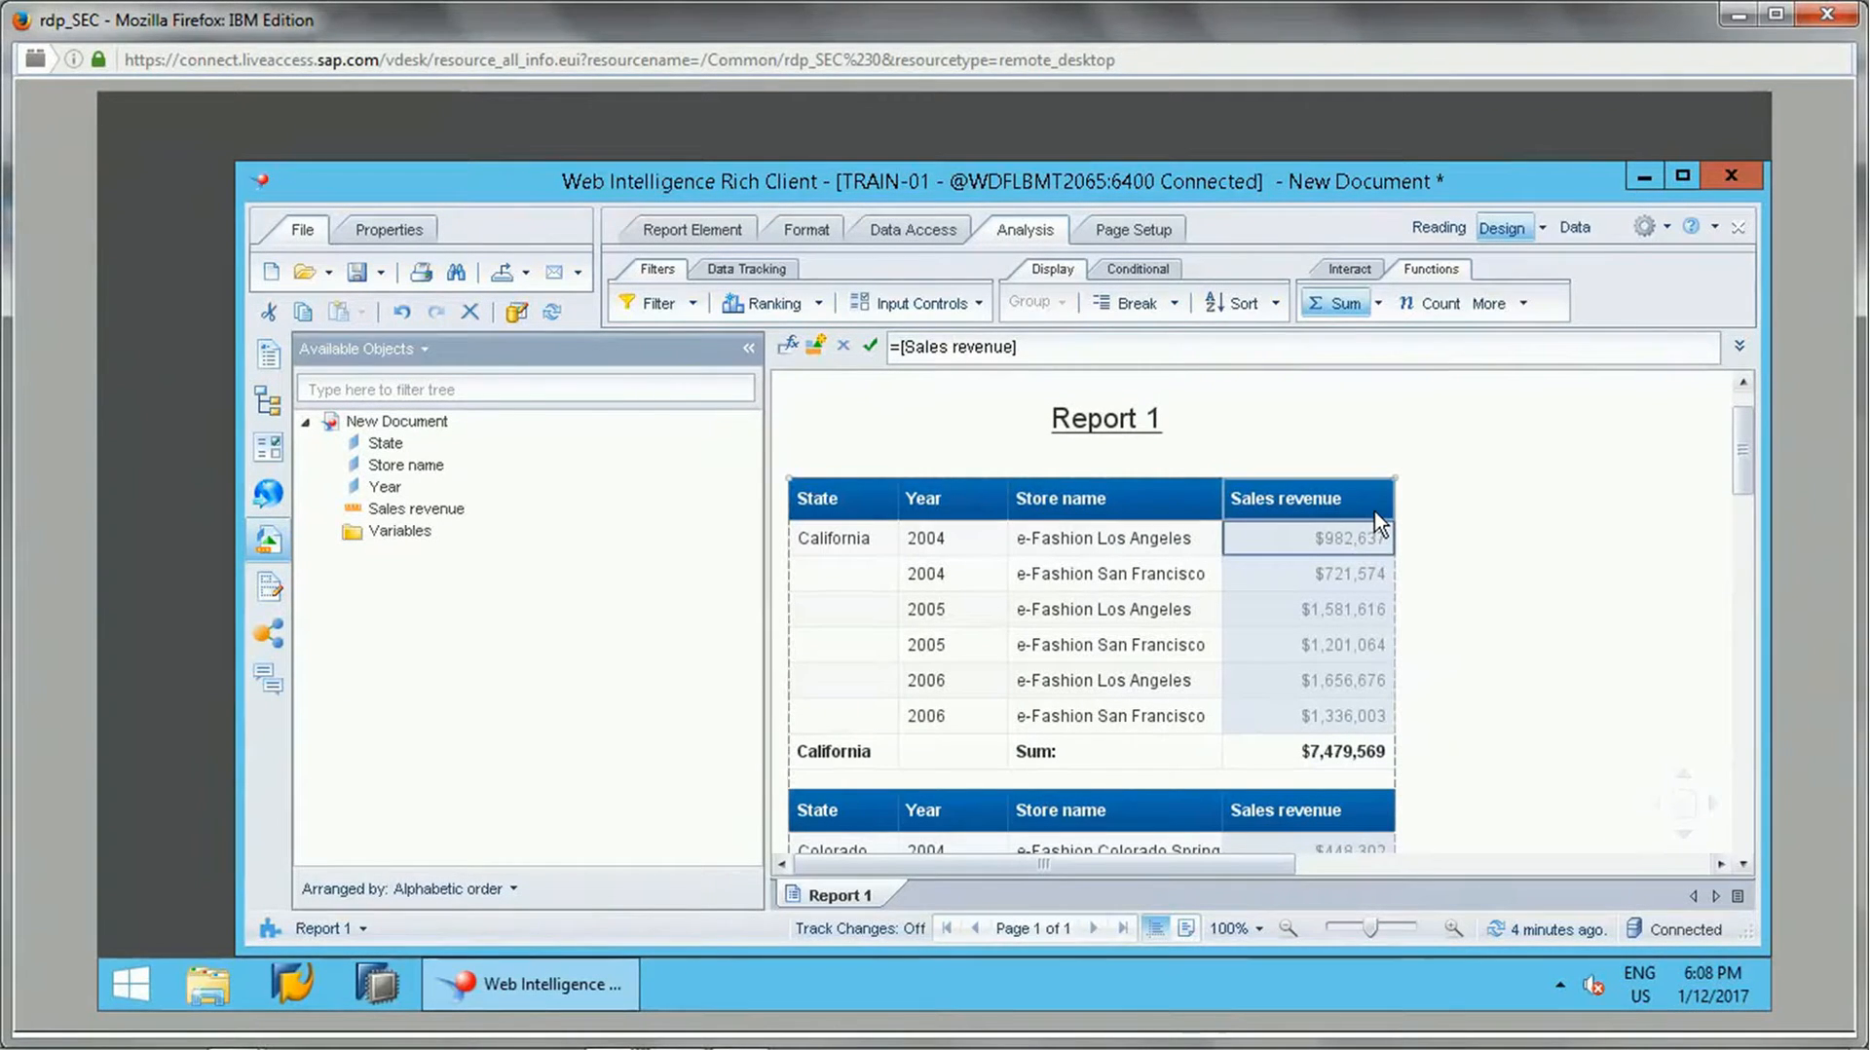
# - Insert a column right of Sales revenue headed 'Running Total' and select its body cells
pyautogui.rightClick(1377, 522)
pyautogui.moveTo(1458, 431)
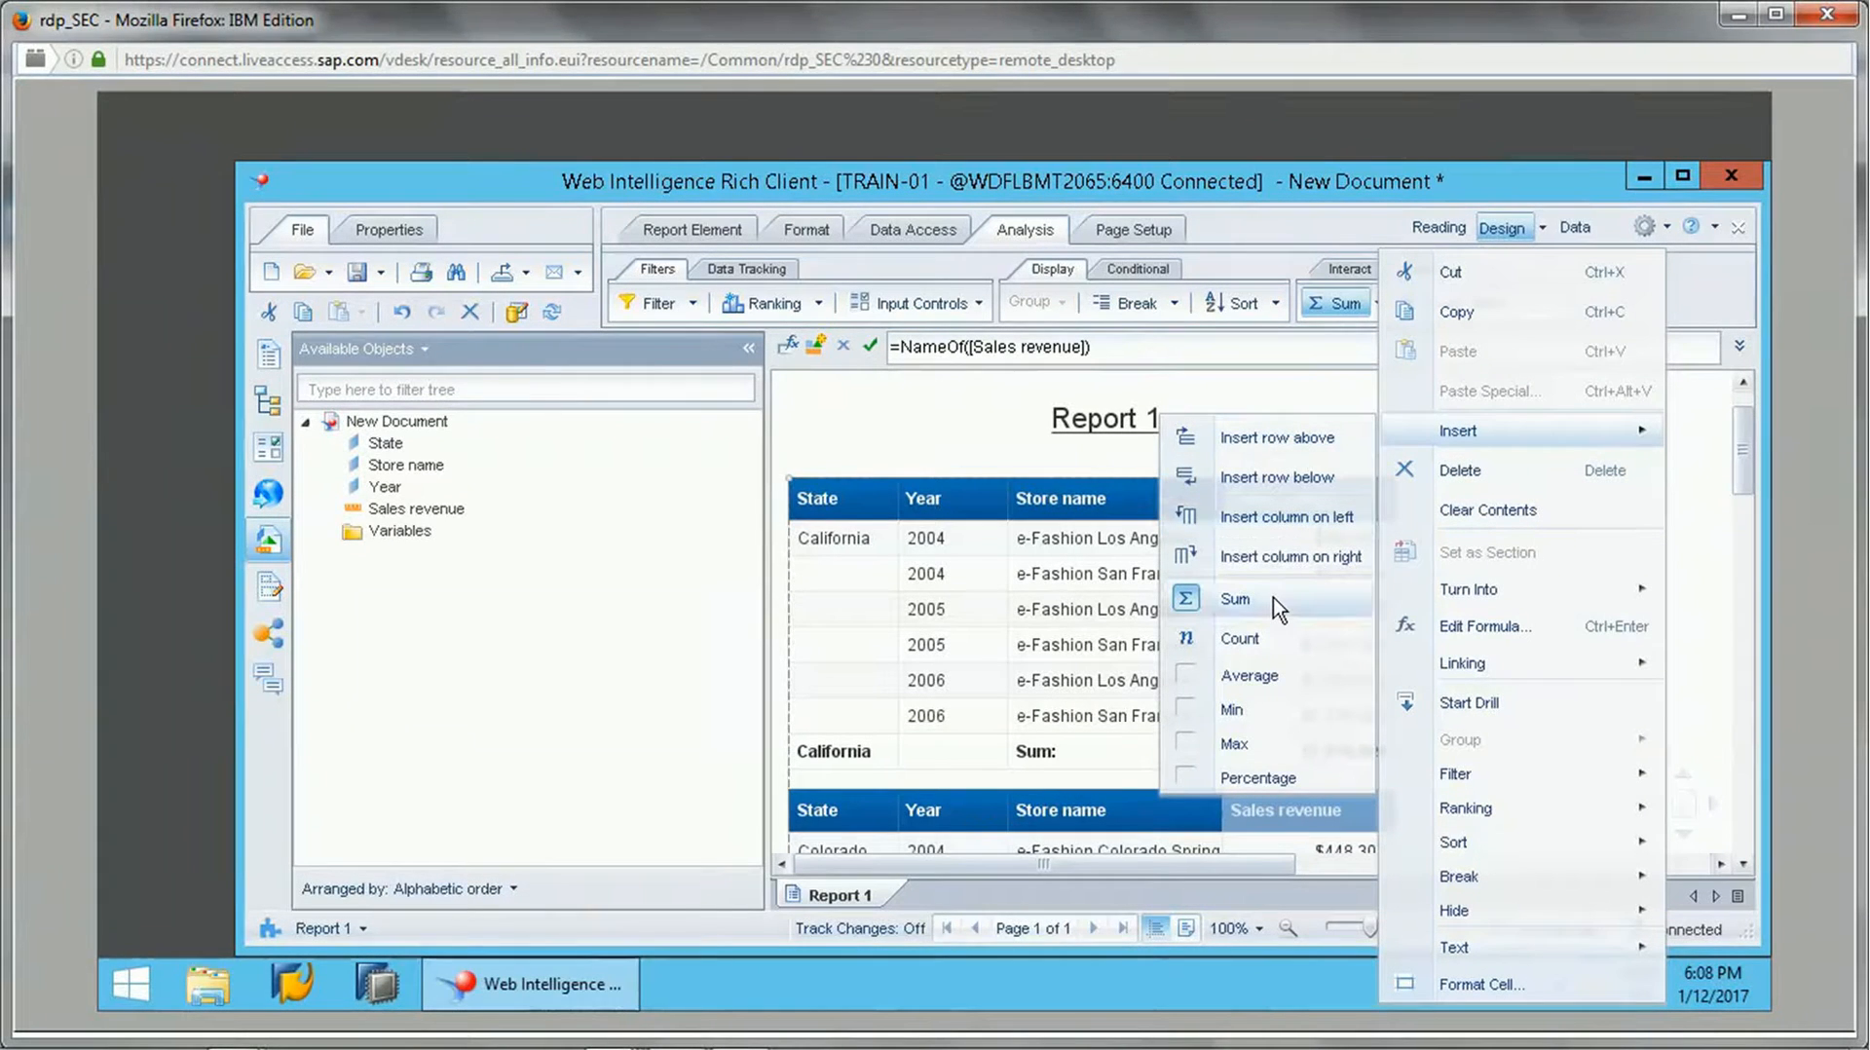
pyautogui.click(1311, 558)
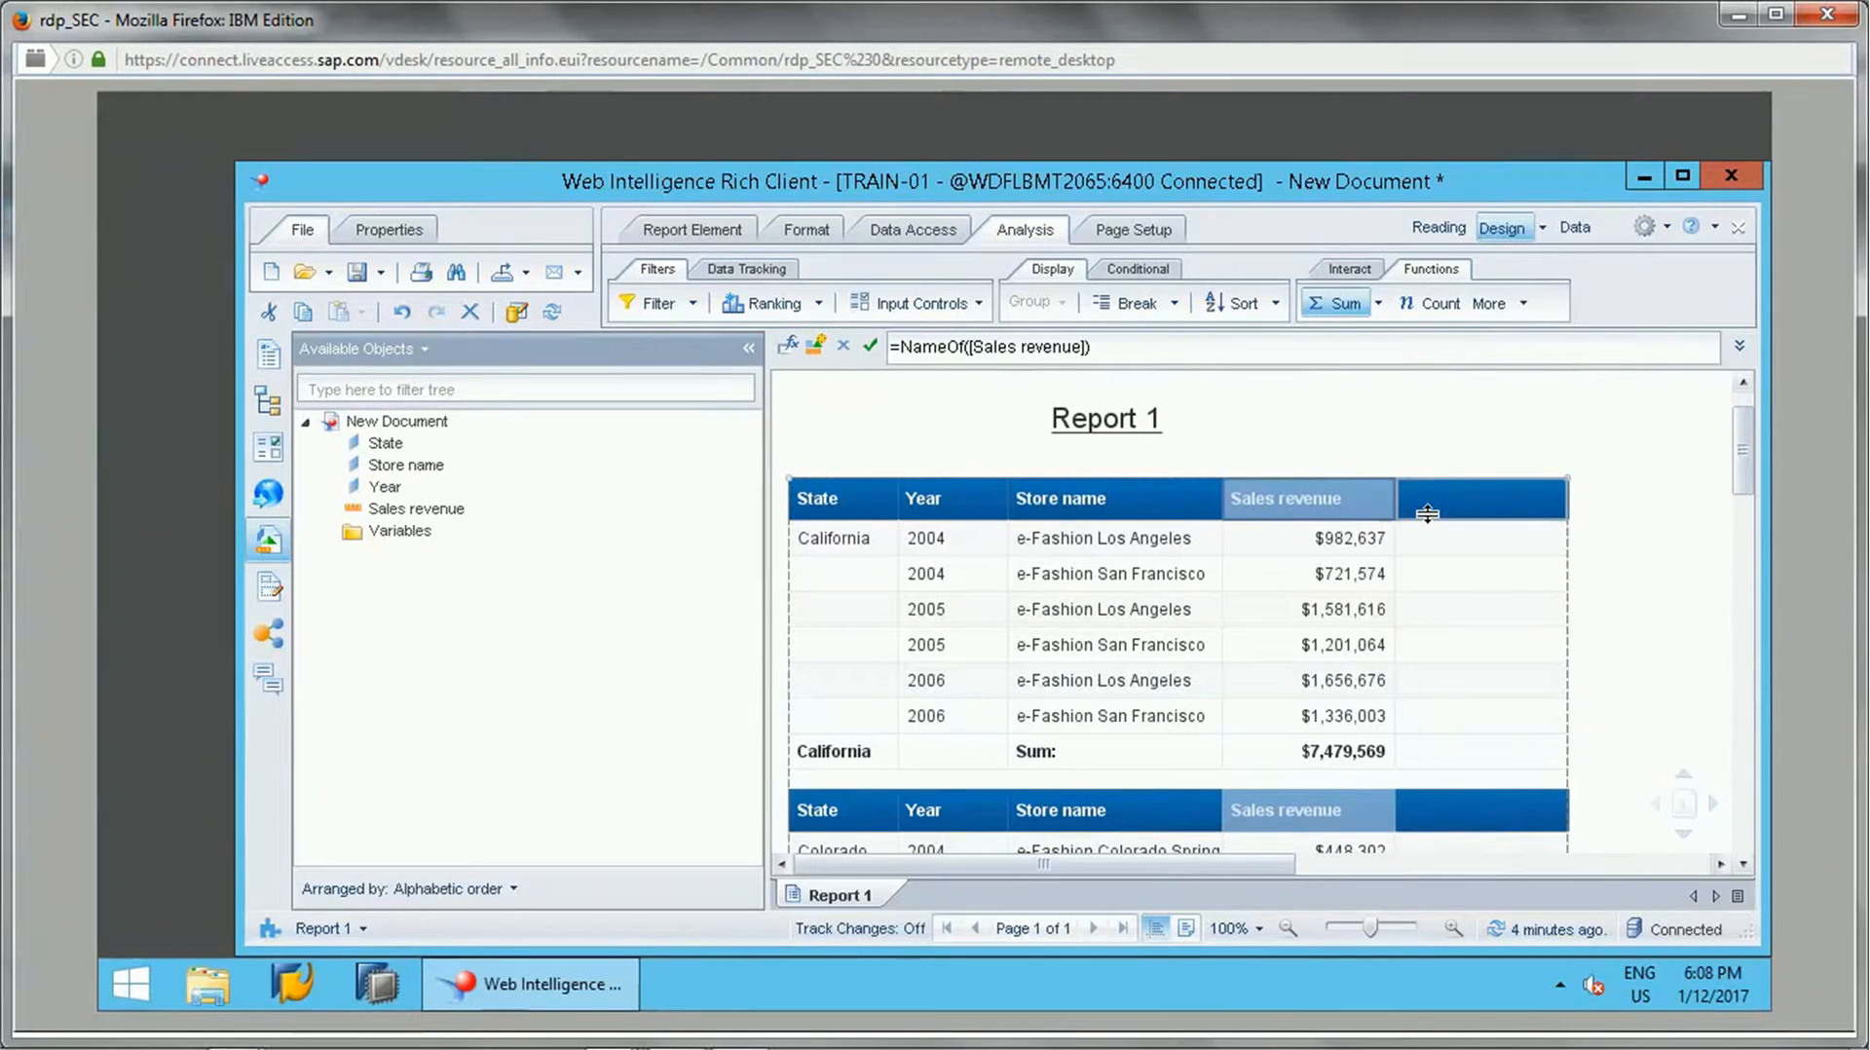
pyautogui.click(1044, 351)
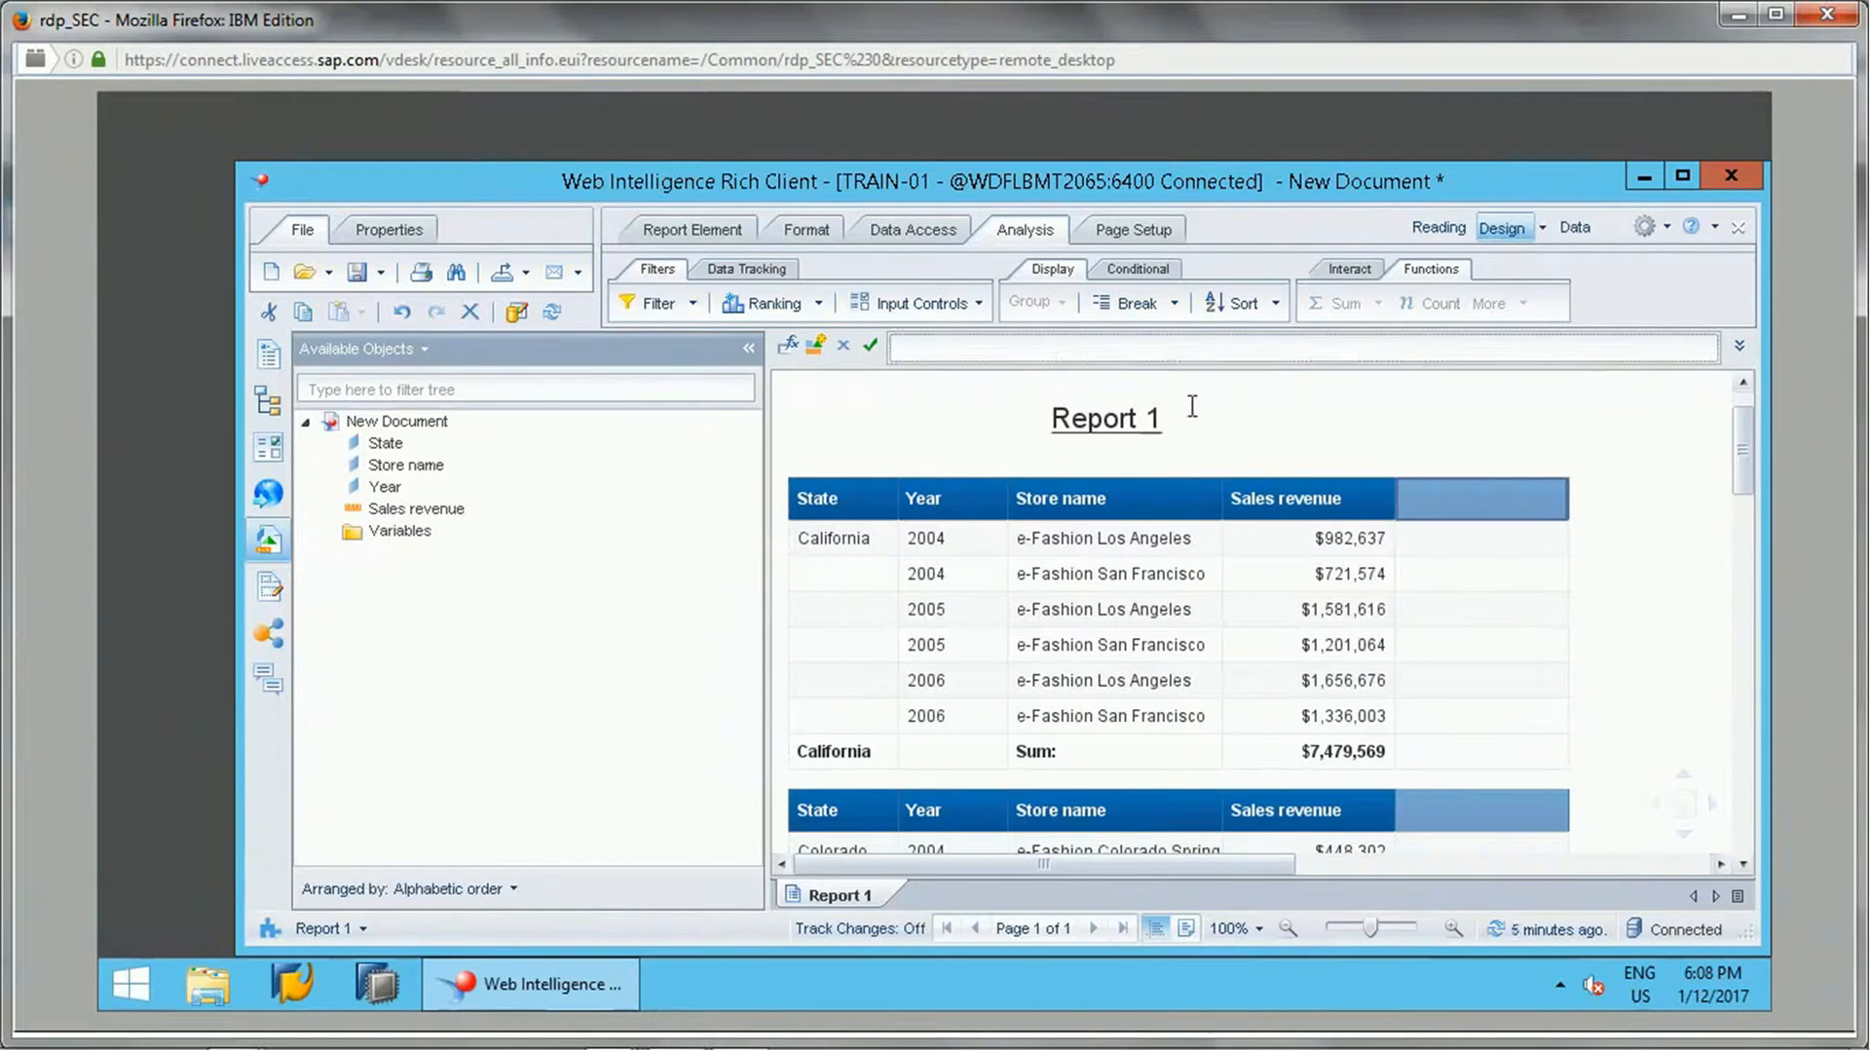
pyautogui.write('Runnin')
pyautogui.write('g Tota')
pyautogui.write('l')
pyautogui.click(1461, 537)
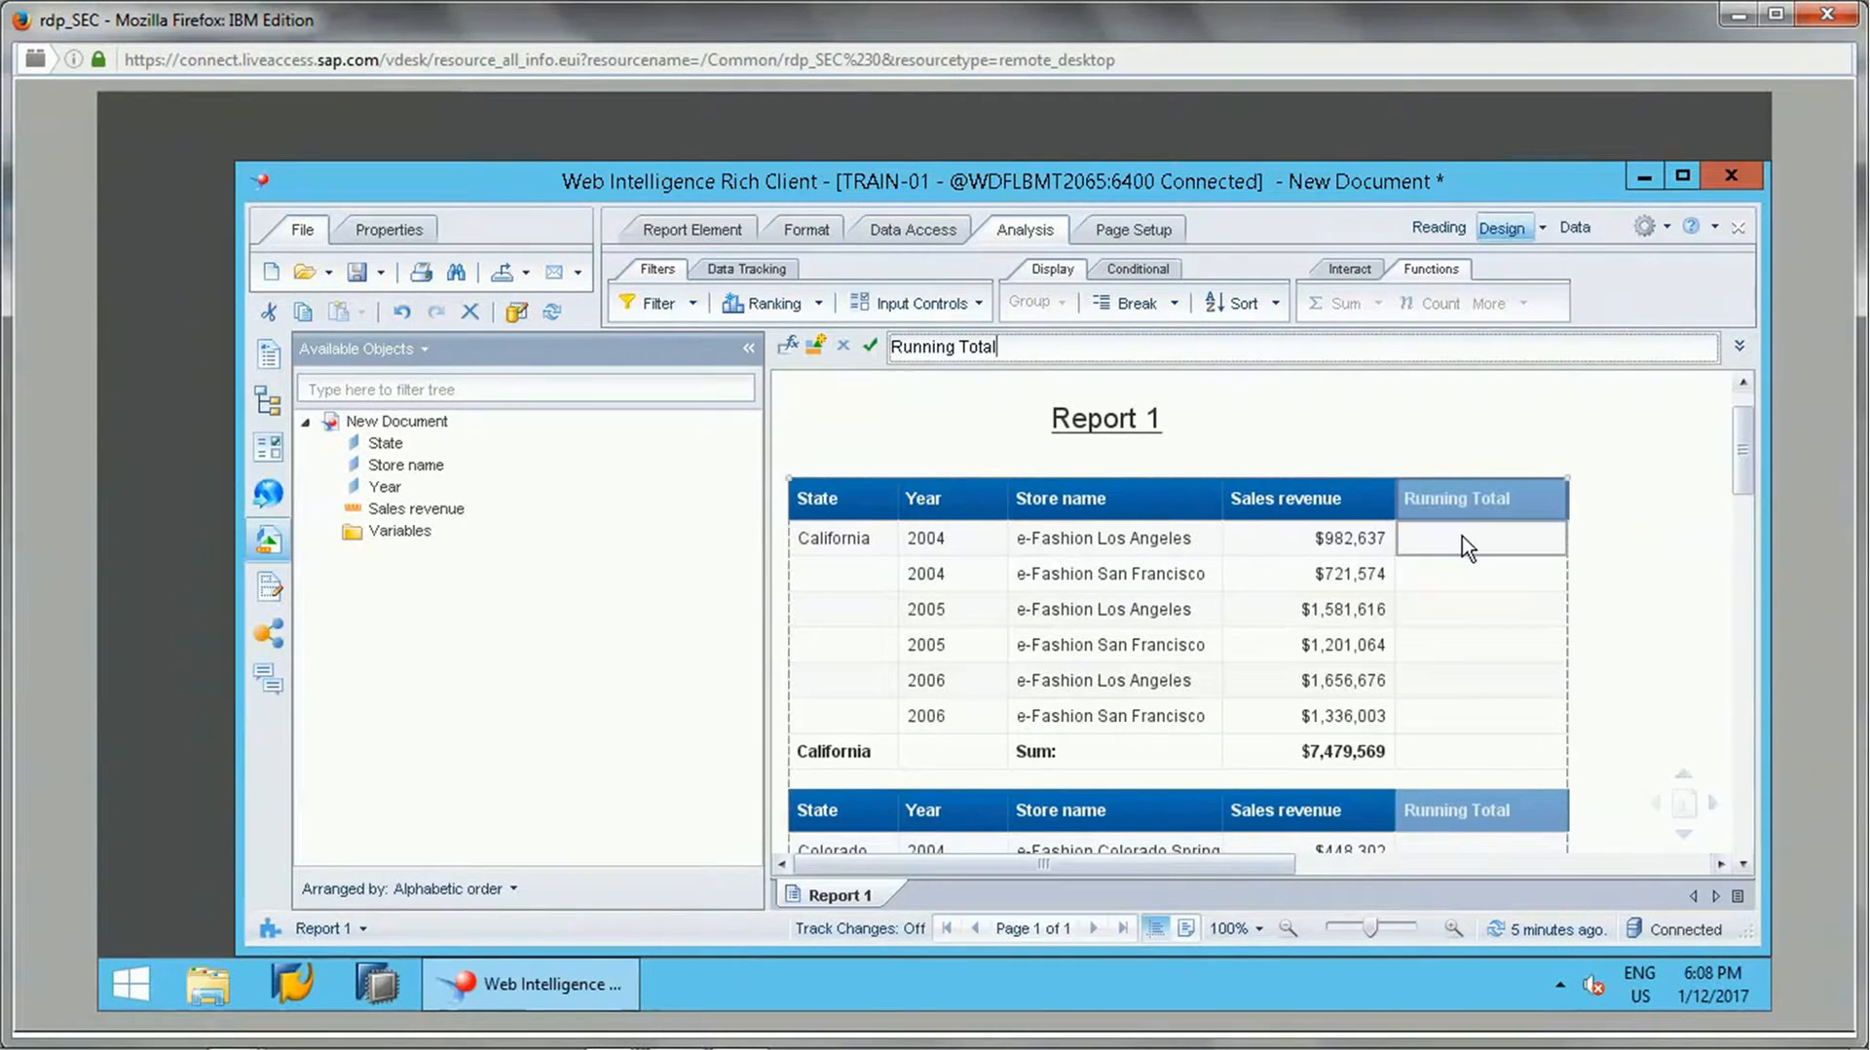
pyautogui.click(1463, 537)
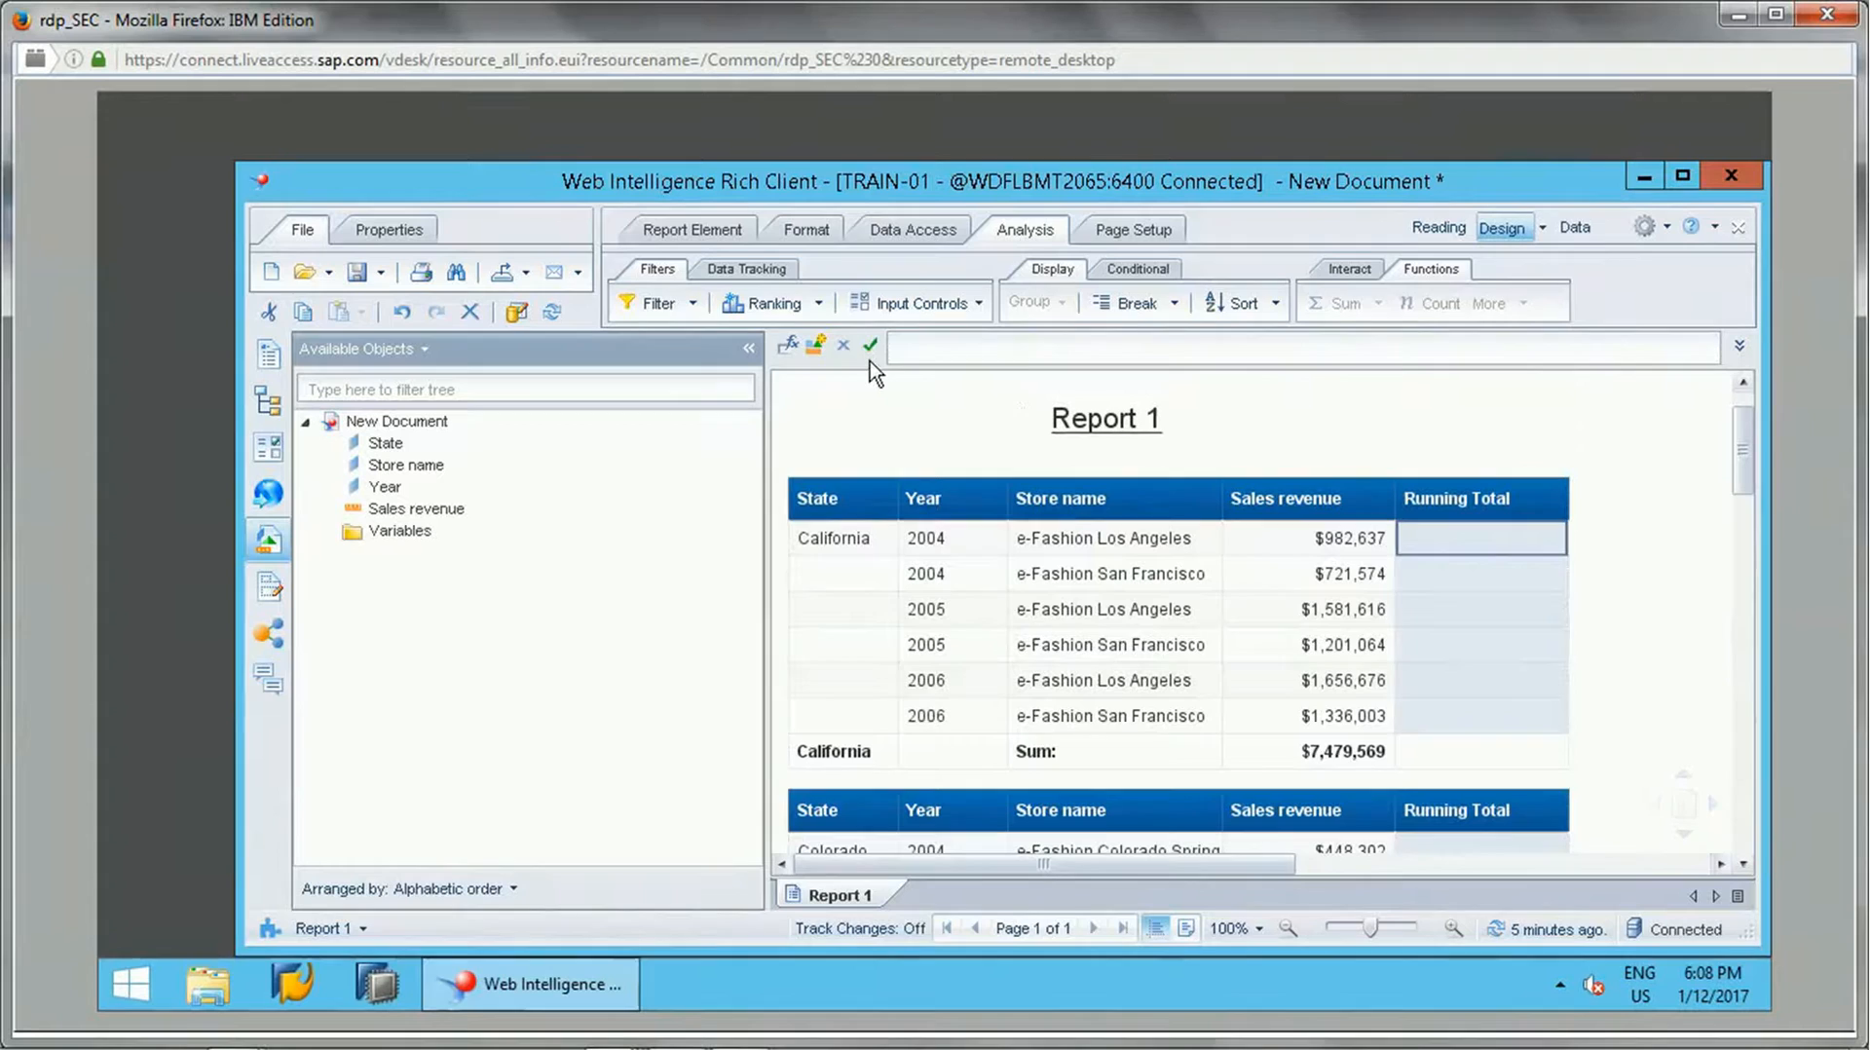
# - In the Formula Editor, insert the RunningSum function from the functions list
pyautogui.click(791, 344)
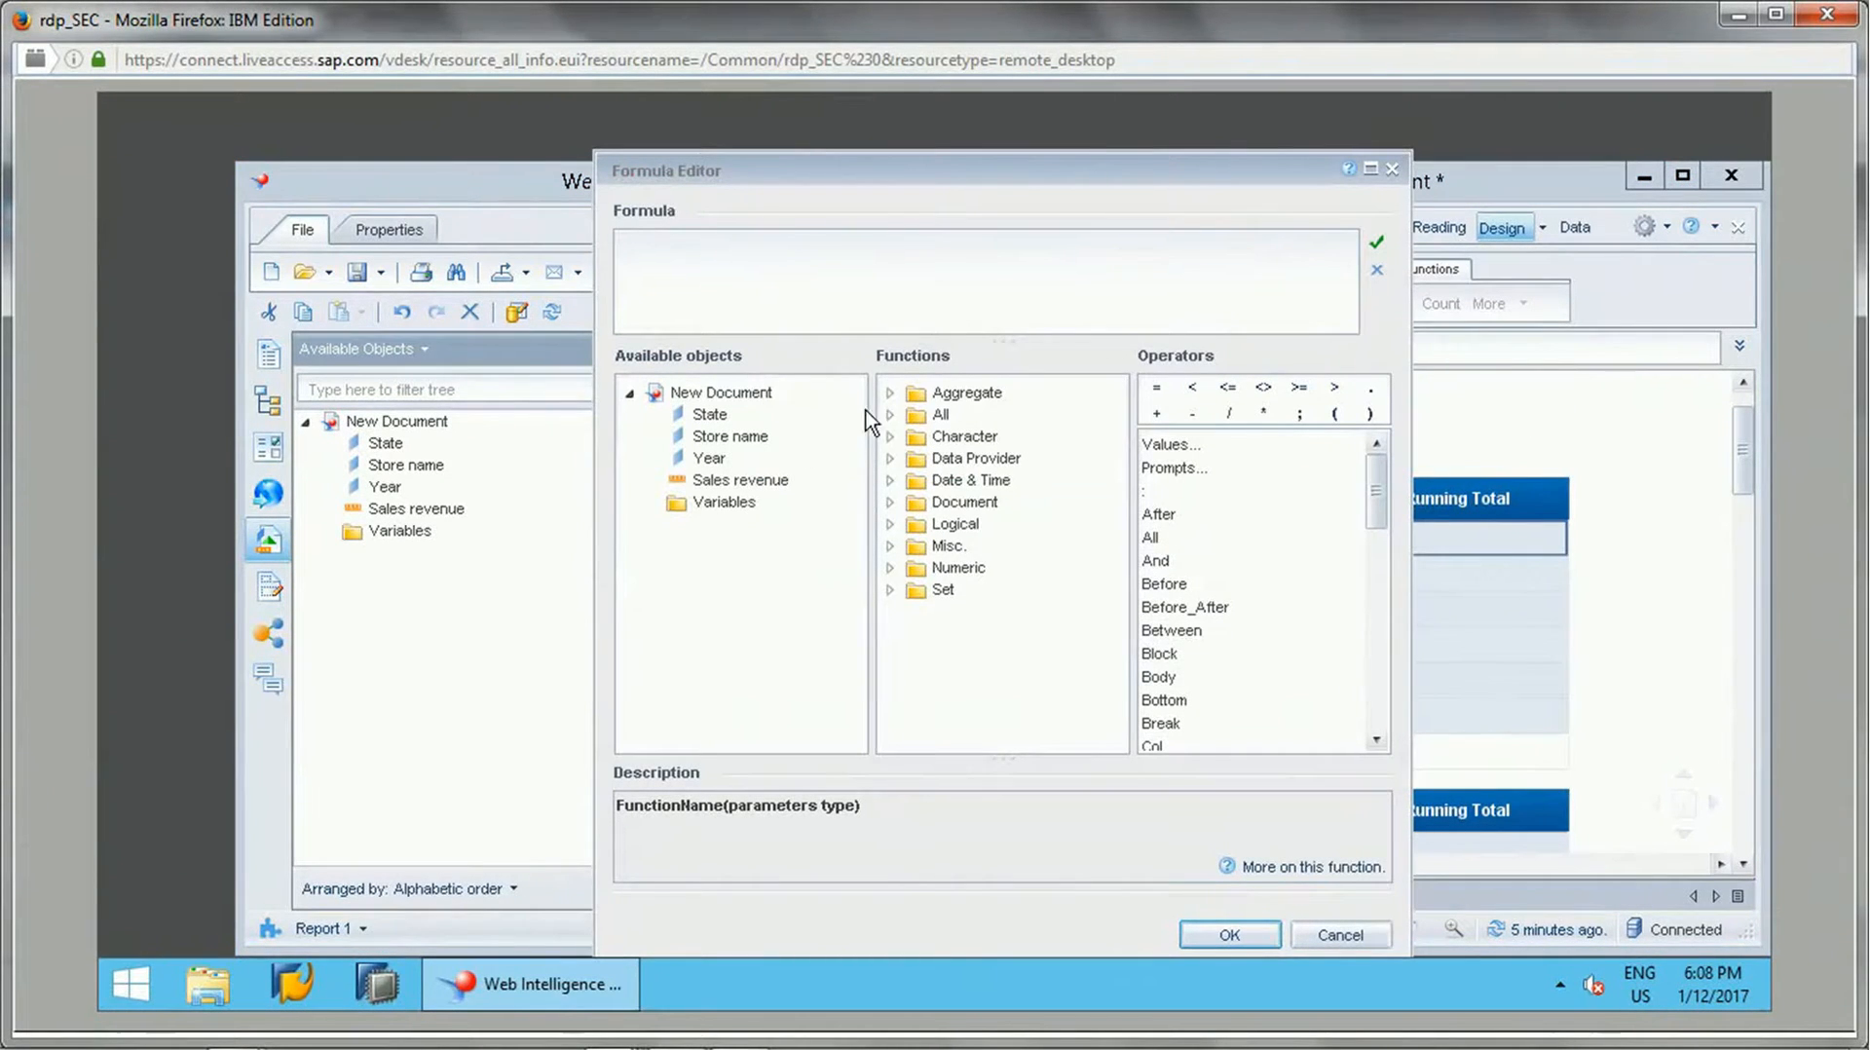
pyautogui.click(892, 414)
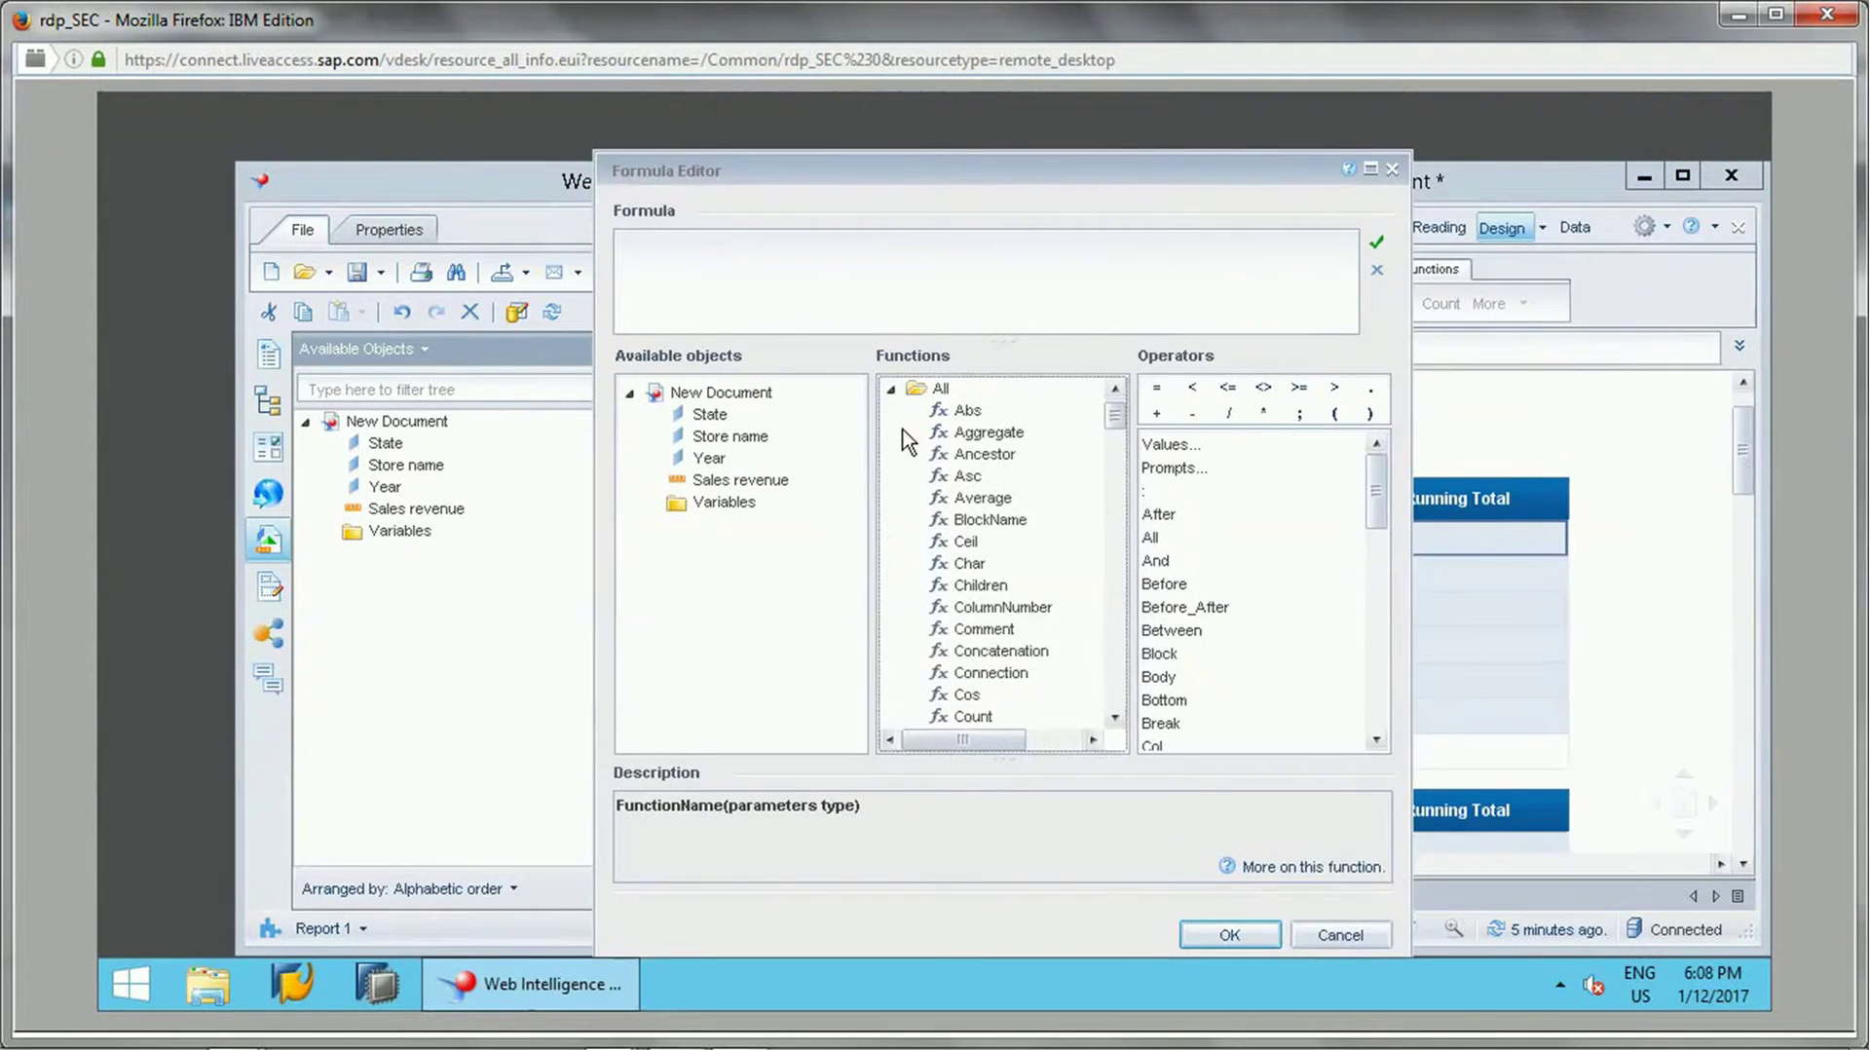
pyautogui.click(953, 431)
pyautogui.write('runn')
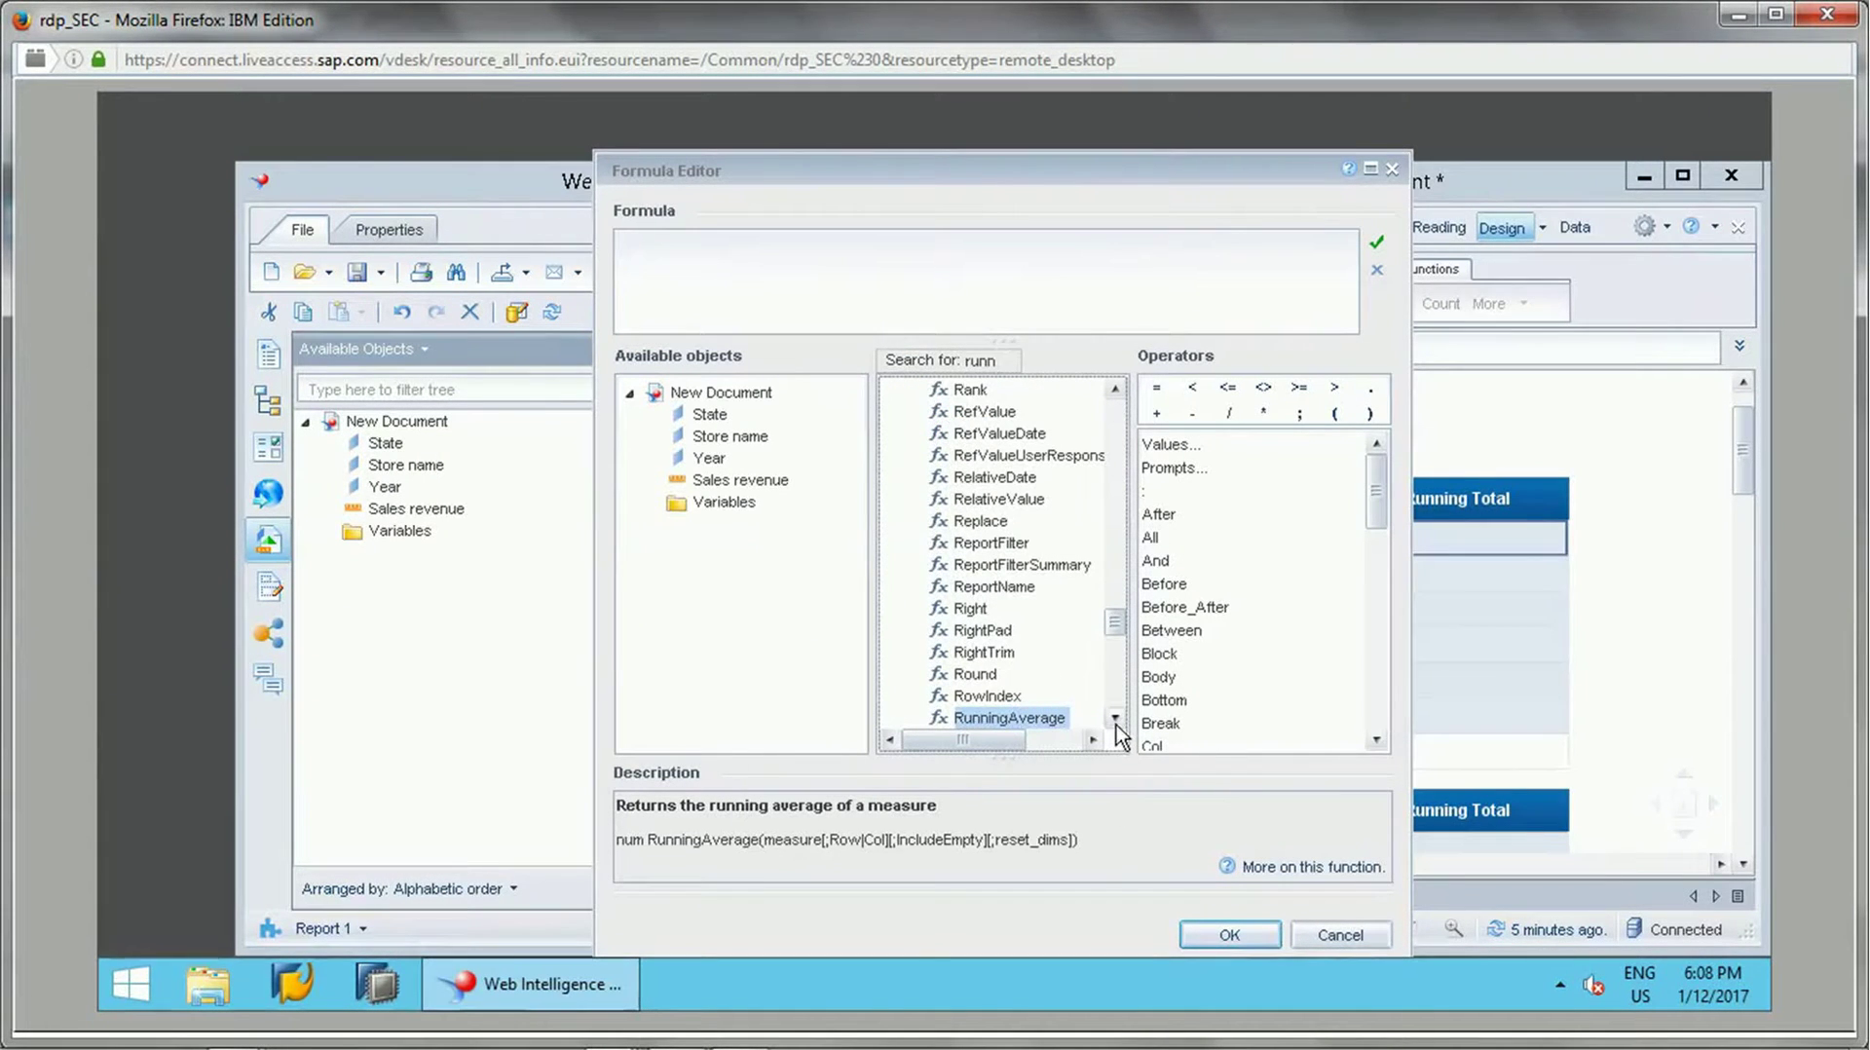
pyautogui.click(1115, 721)
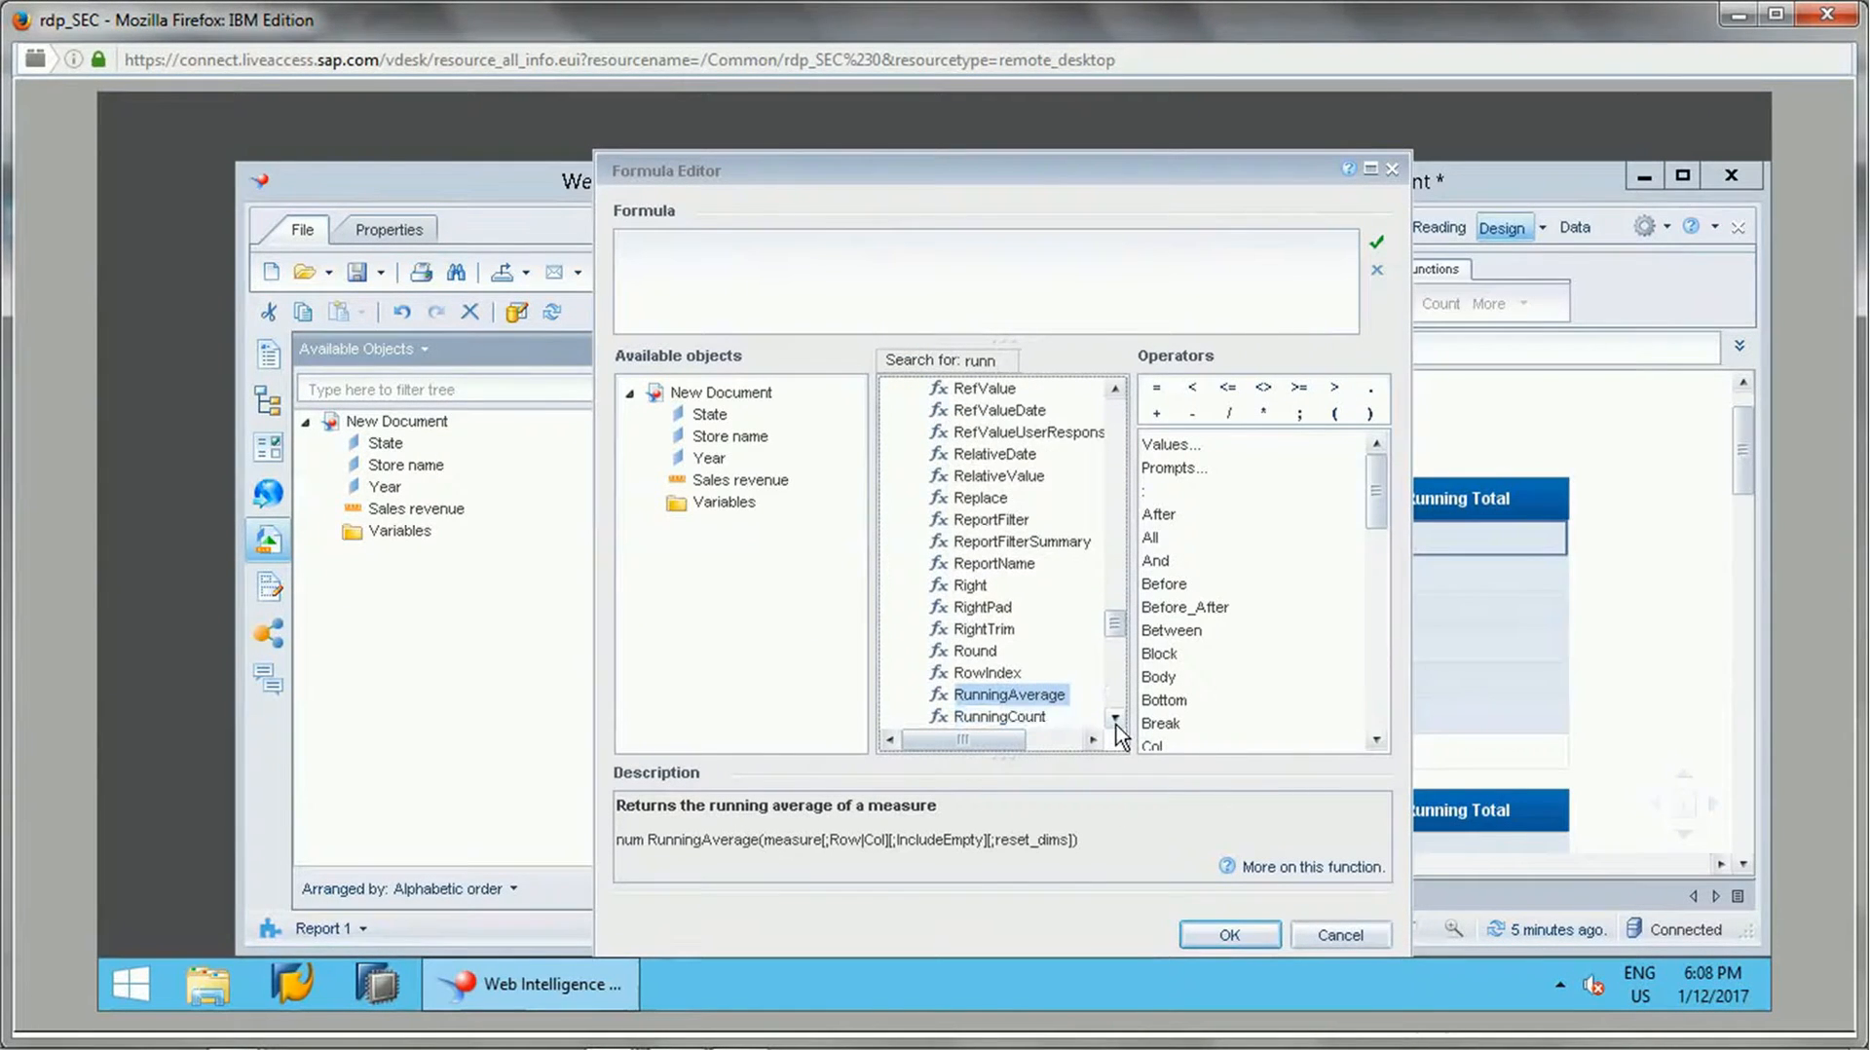
pyautogui.click(1114, 721)
pyautogui.doubleClick(1115, 720)
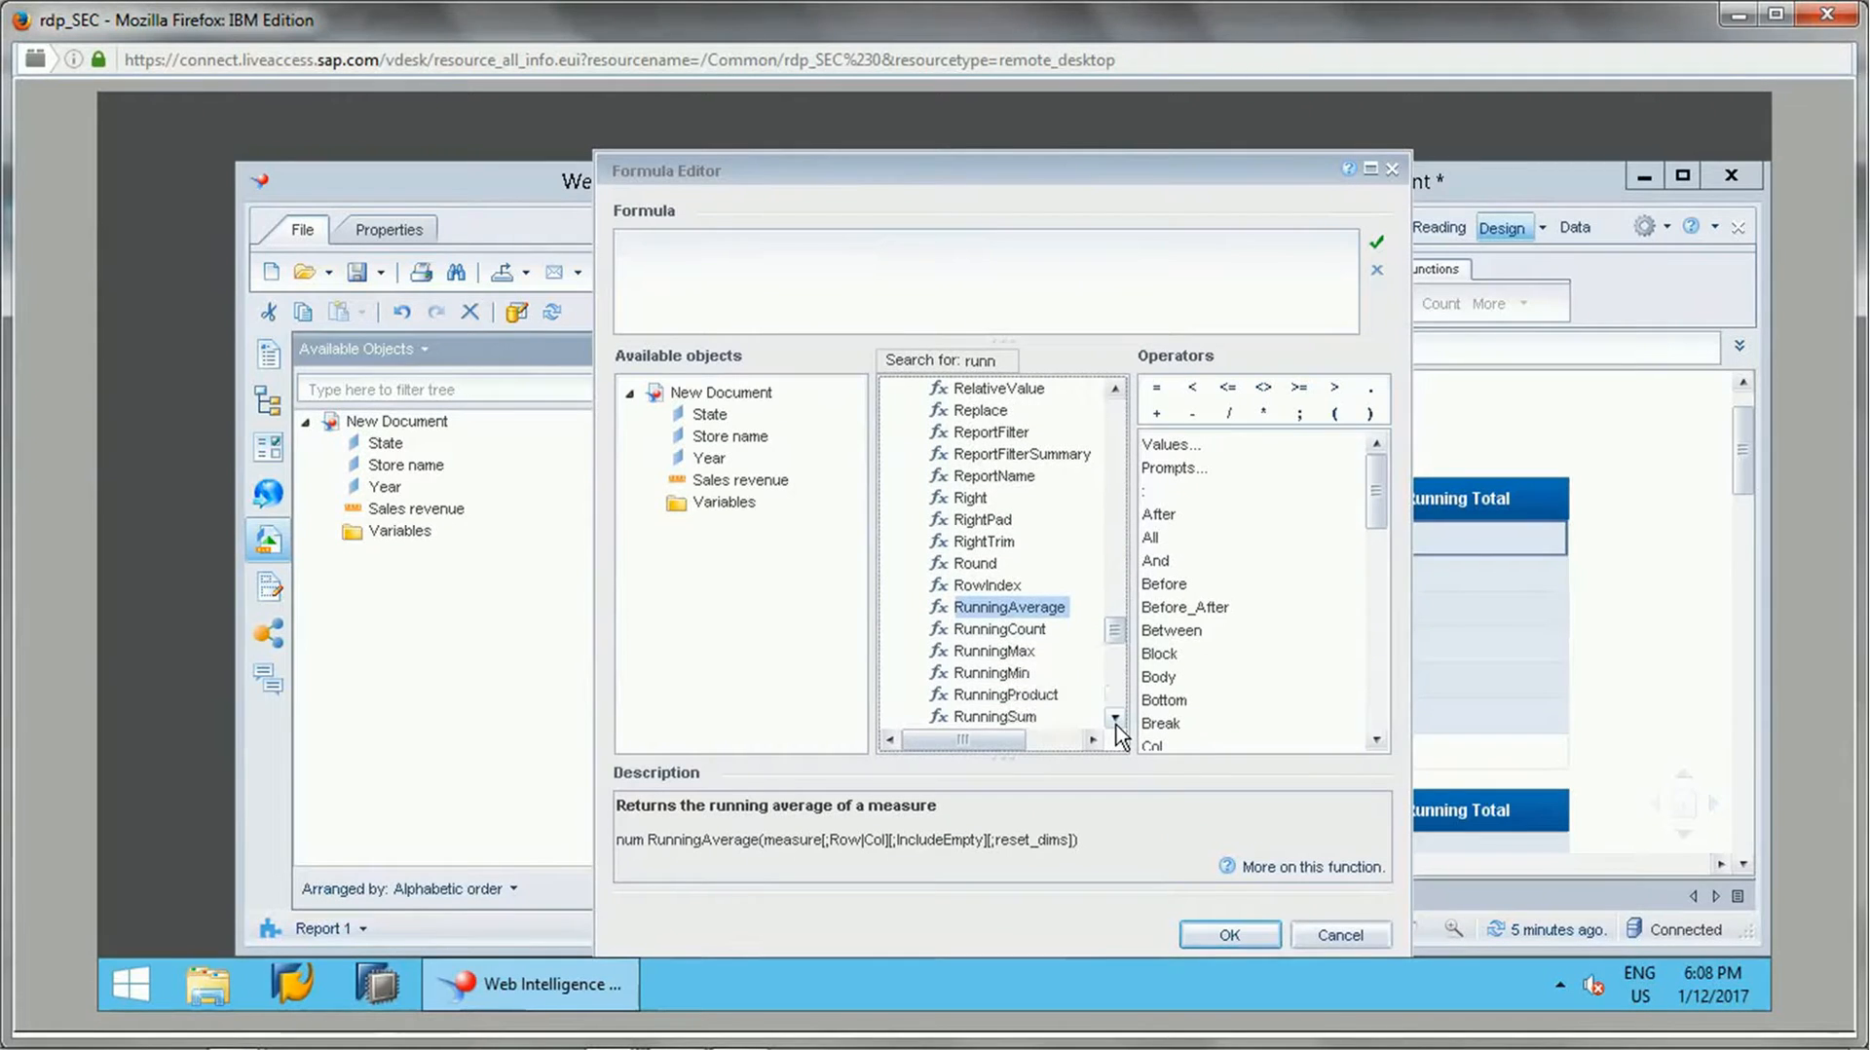
pyautogui.click(1115, 721)
pyautogui.doubleClick(994, 673)
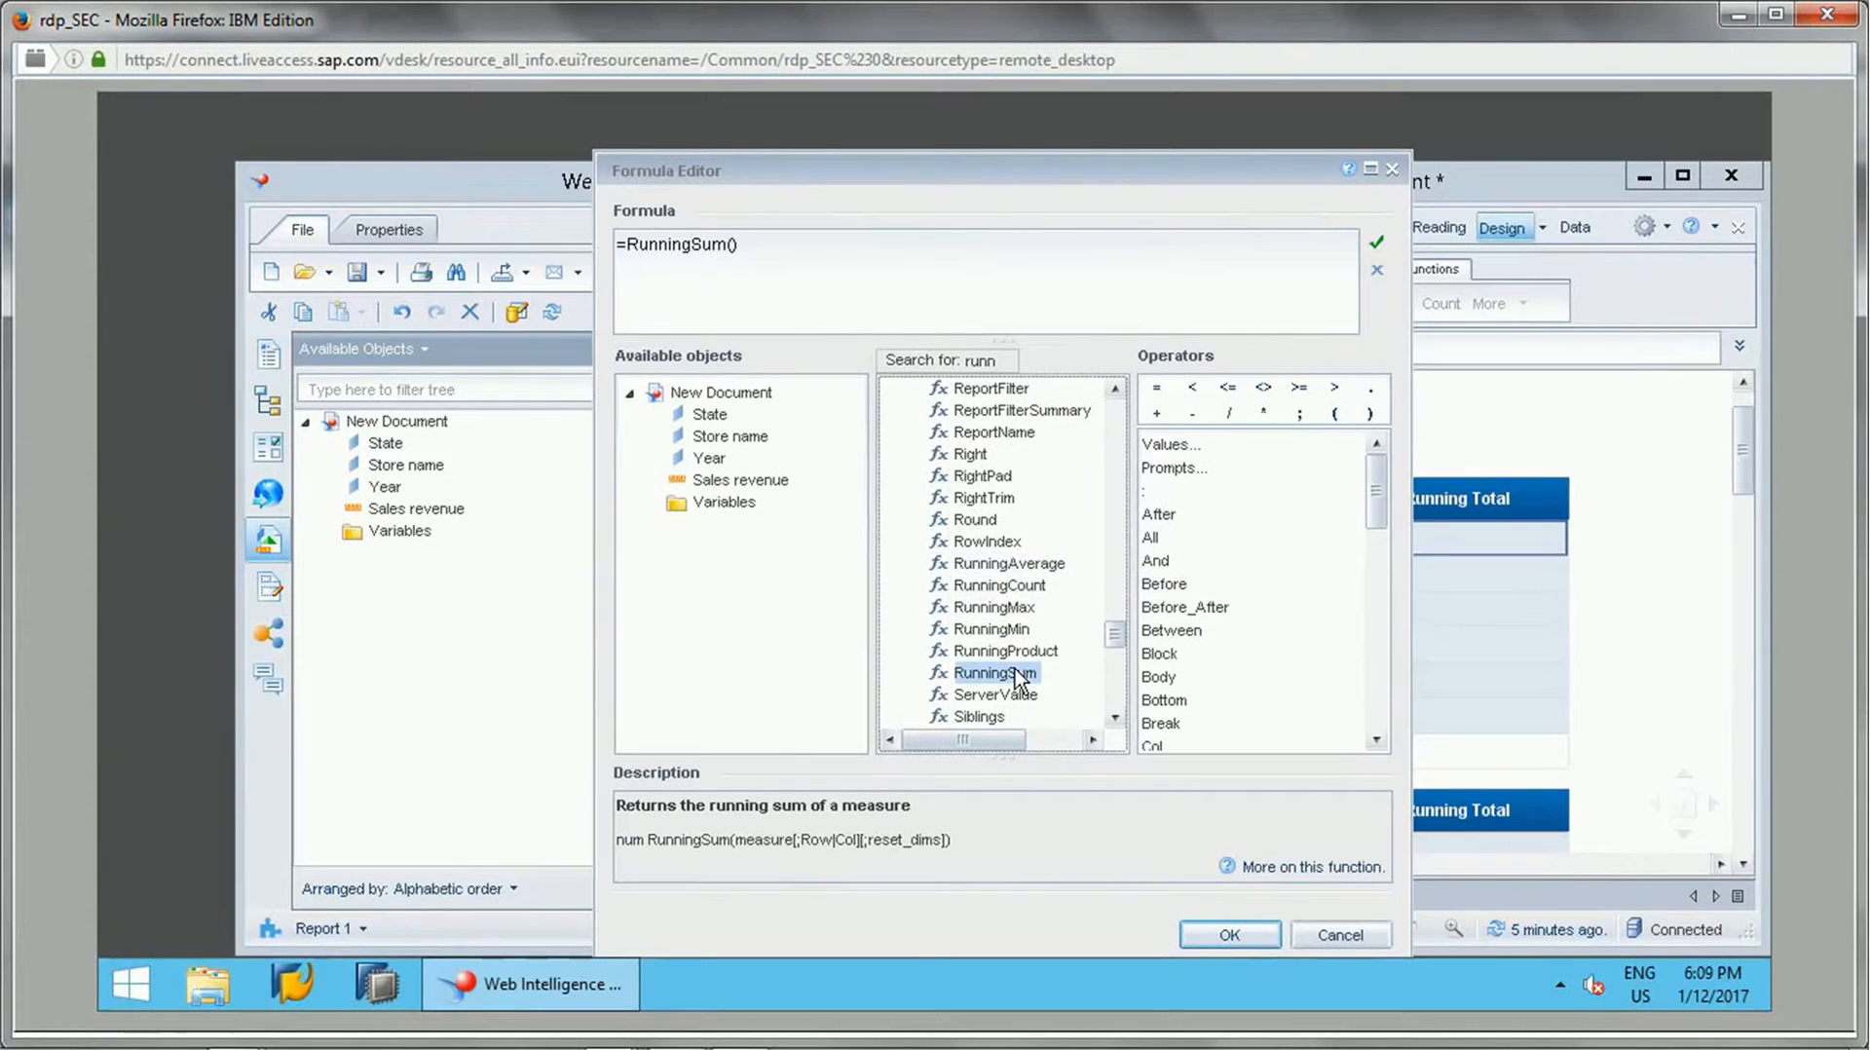
# - Complete the formula as =RunningSum([Sales revenue]) and apply it to the column
pyautogui.click(736, 248)
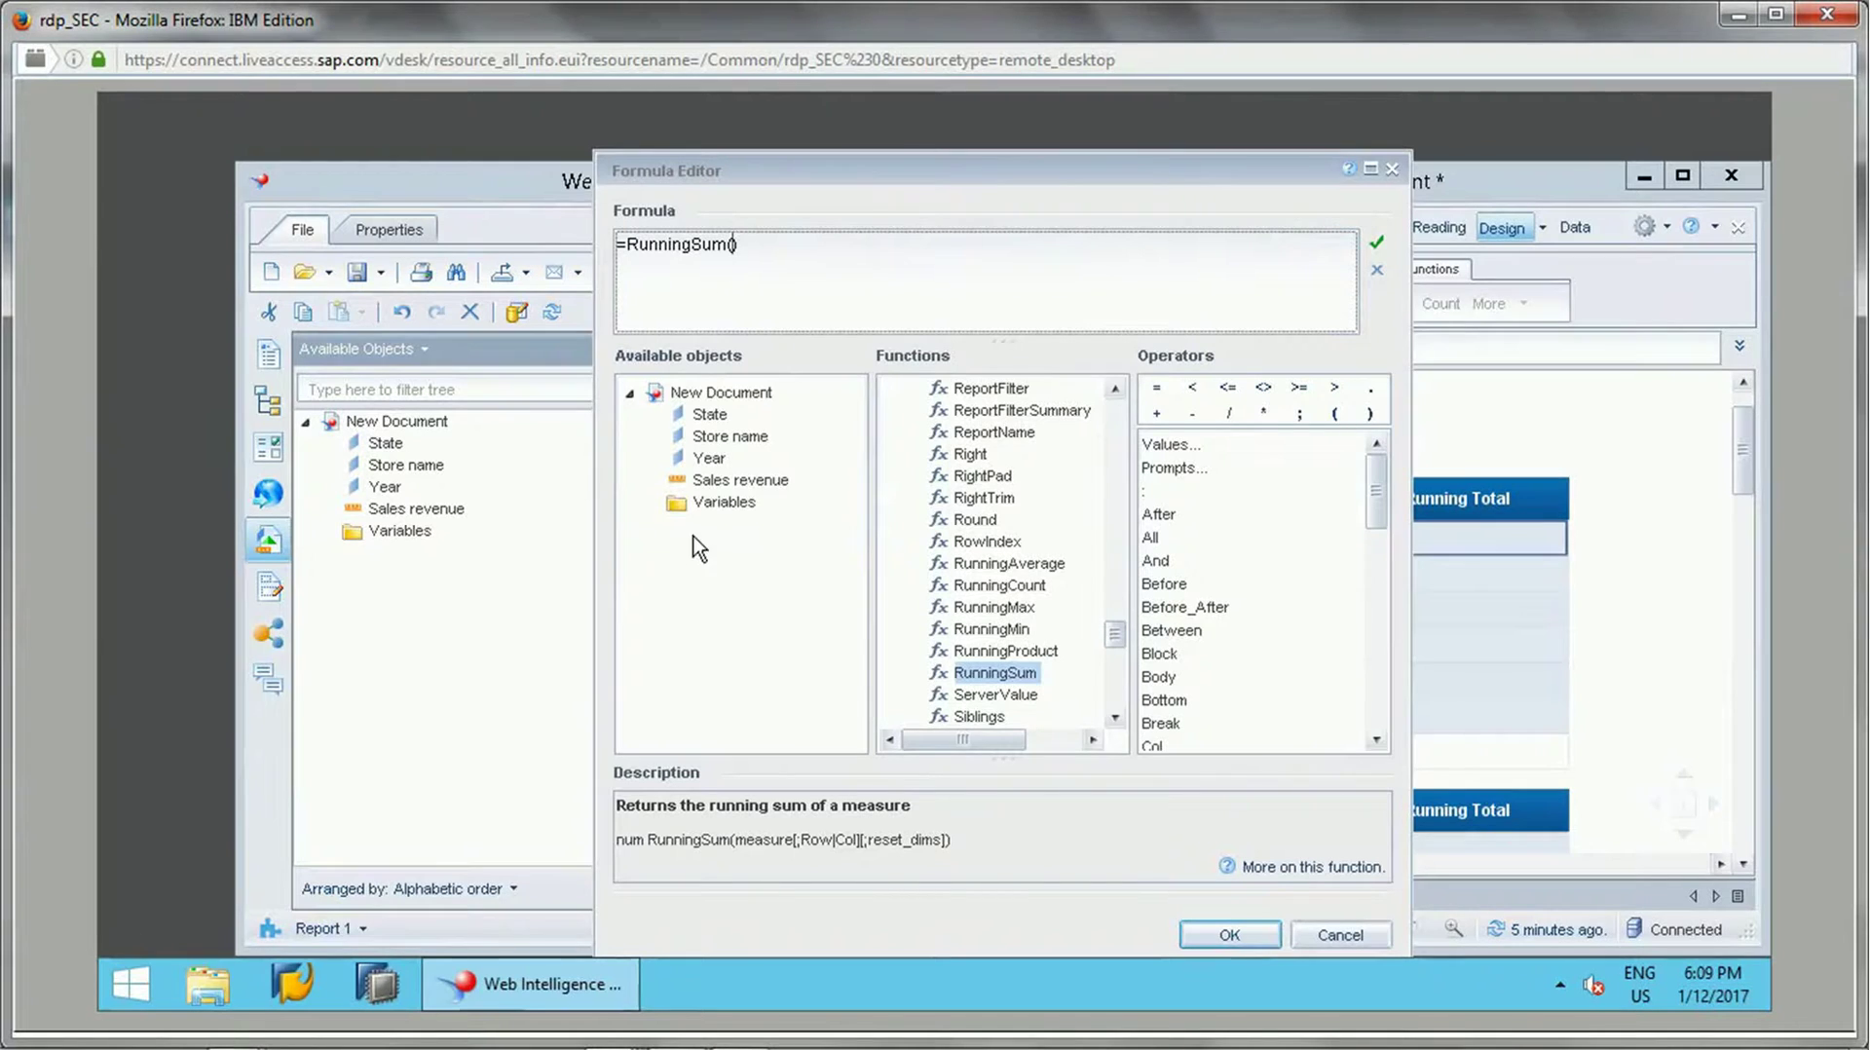
pyautogui.doubleClick(740, 479)
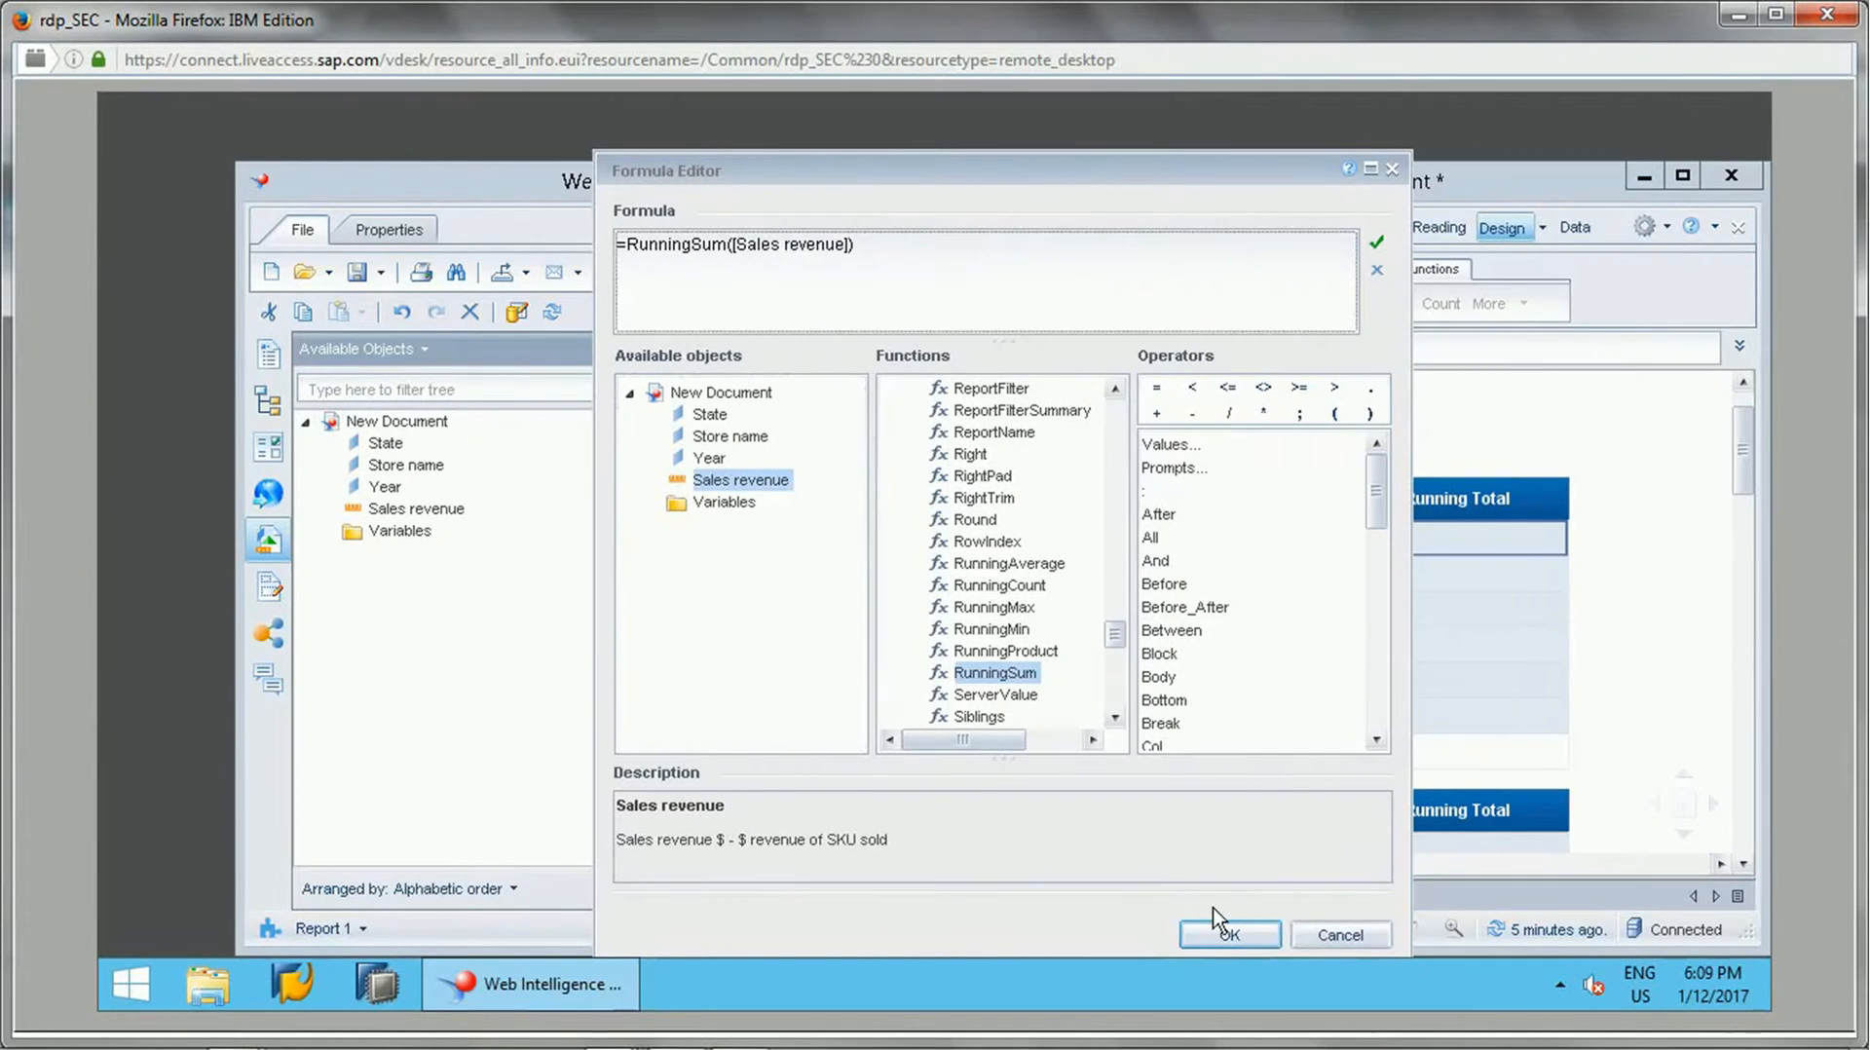
pyautogui.click(1229, 934)
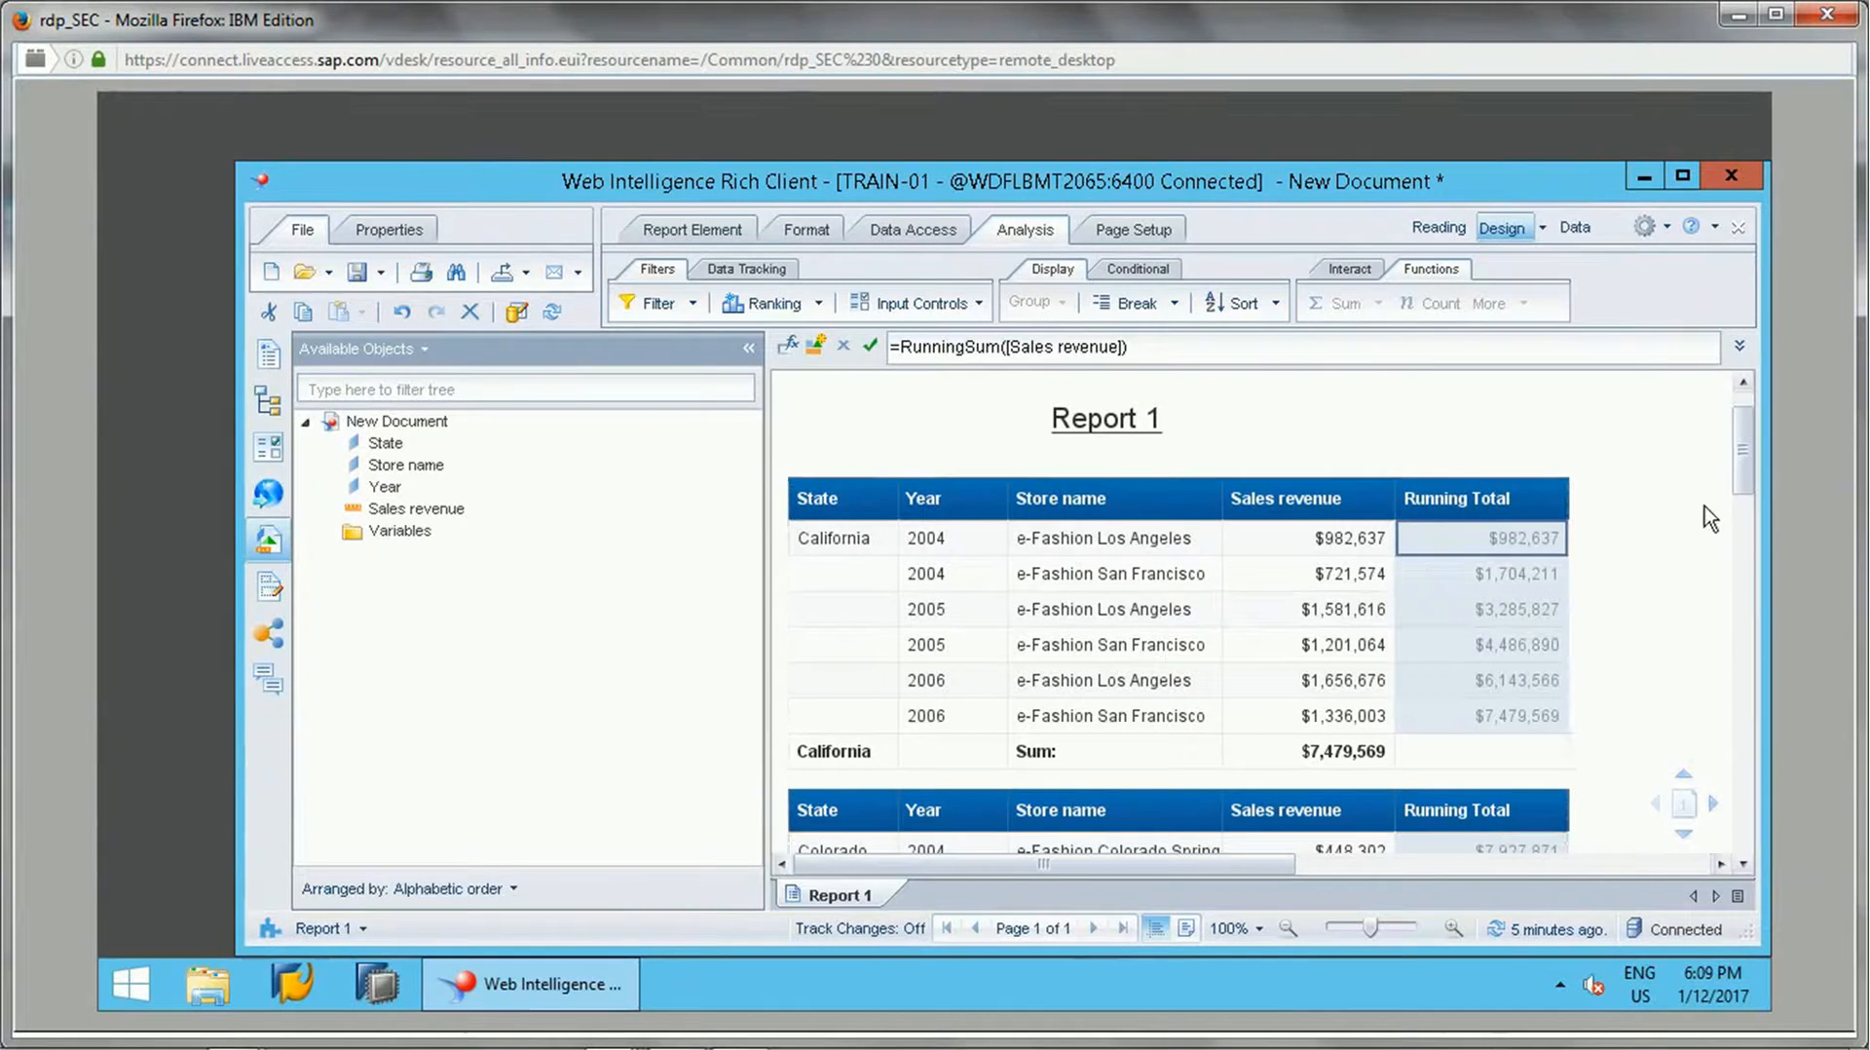
pyautogui.moveTo(1744, 453); pyautogui.dragTo(1746, 497)
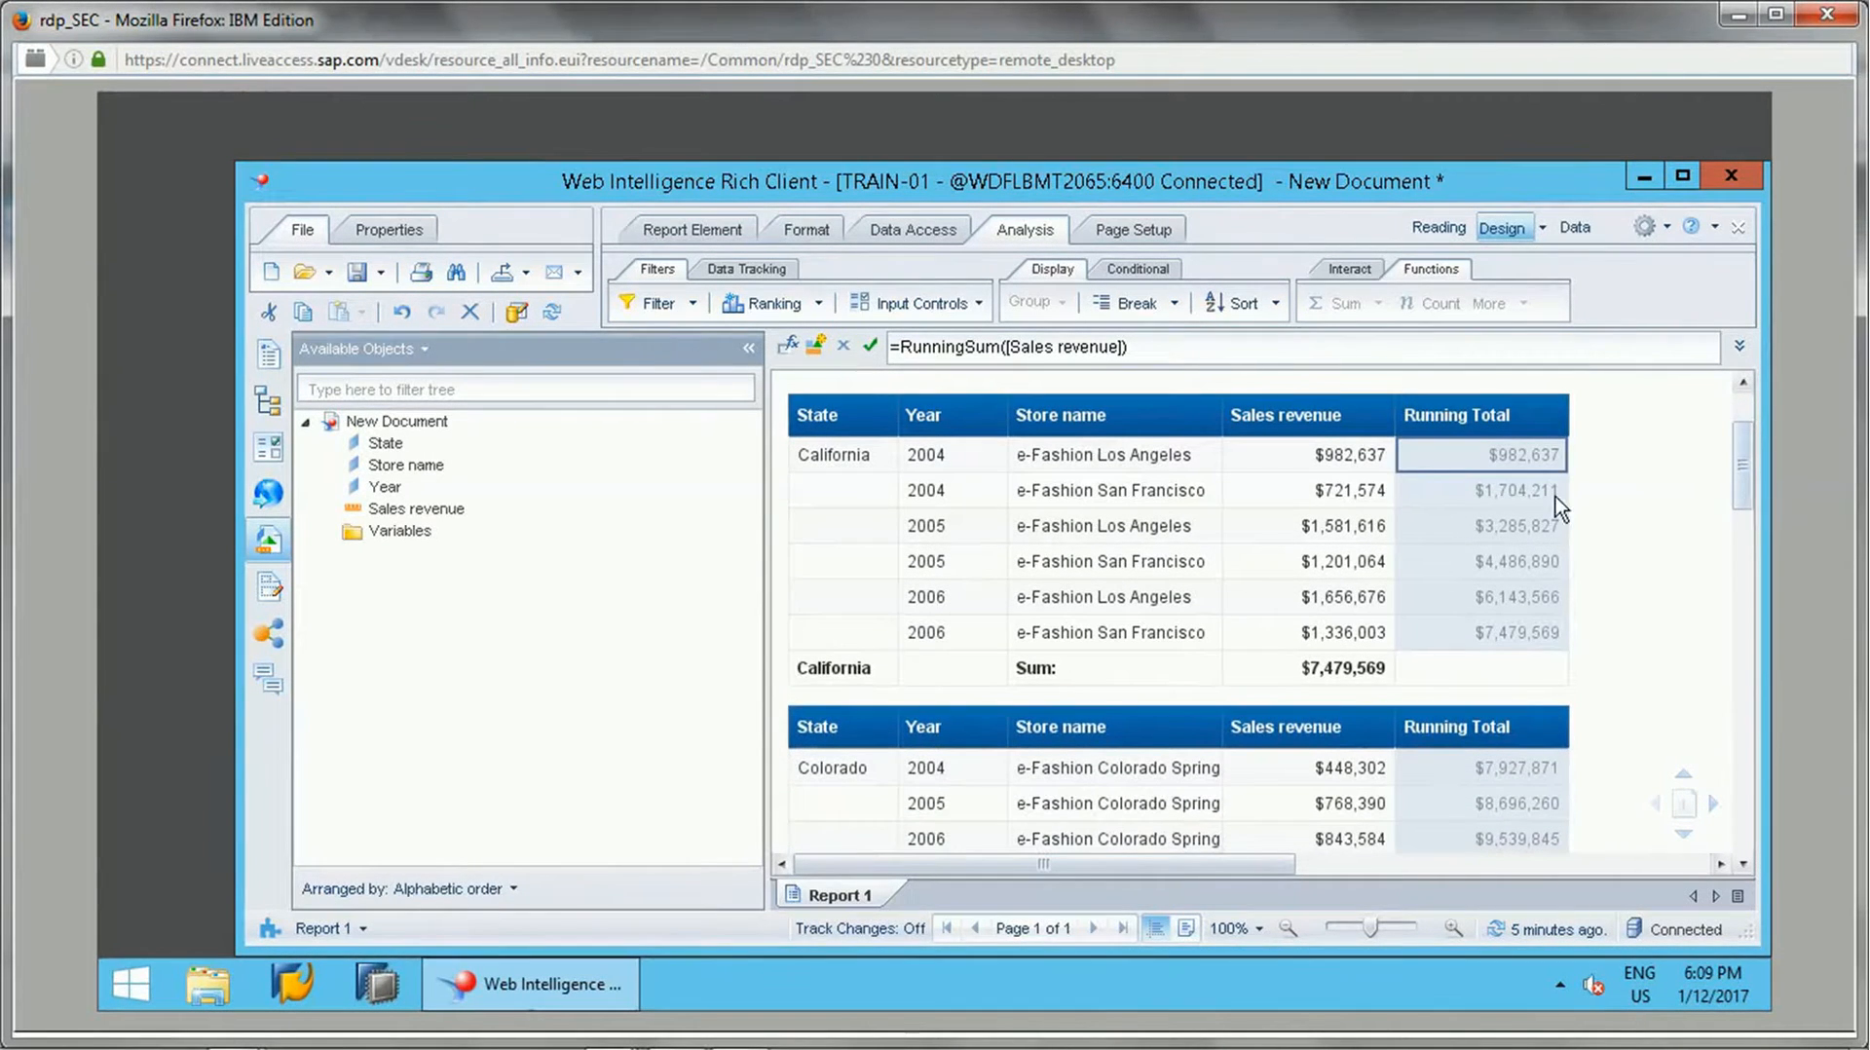
pyautogui.click(1549, 497)
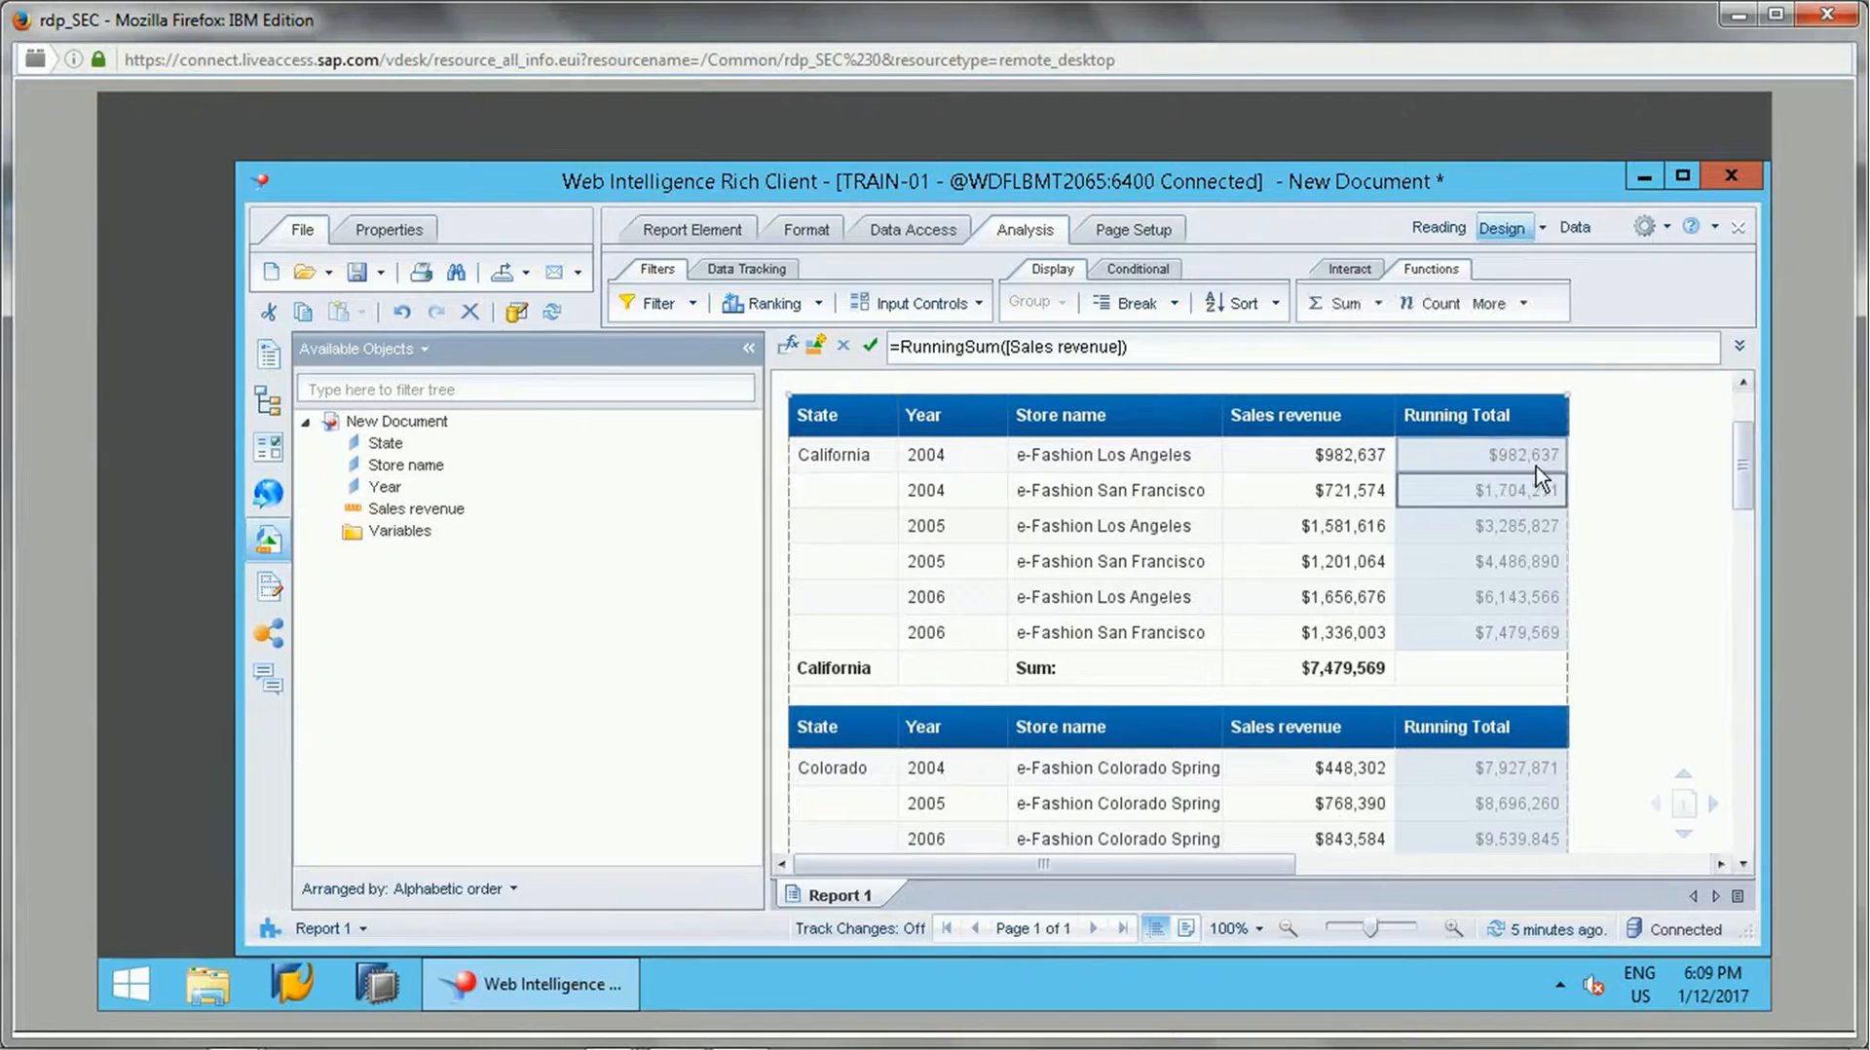
pyautogui.click(1359, 461)
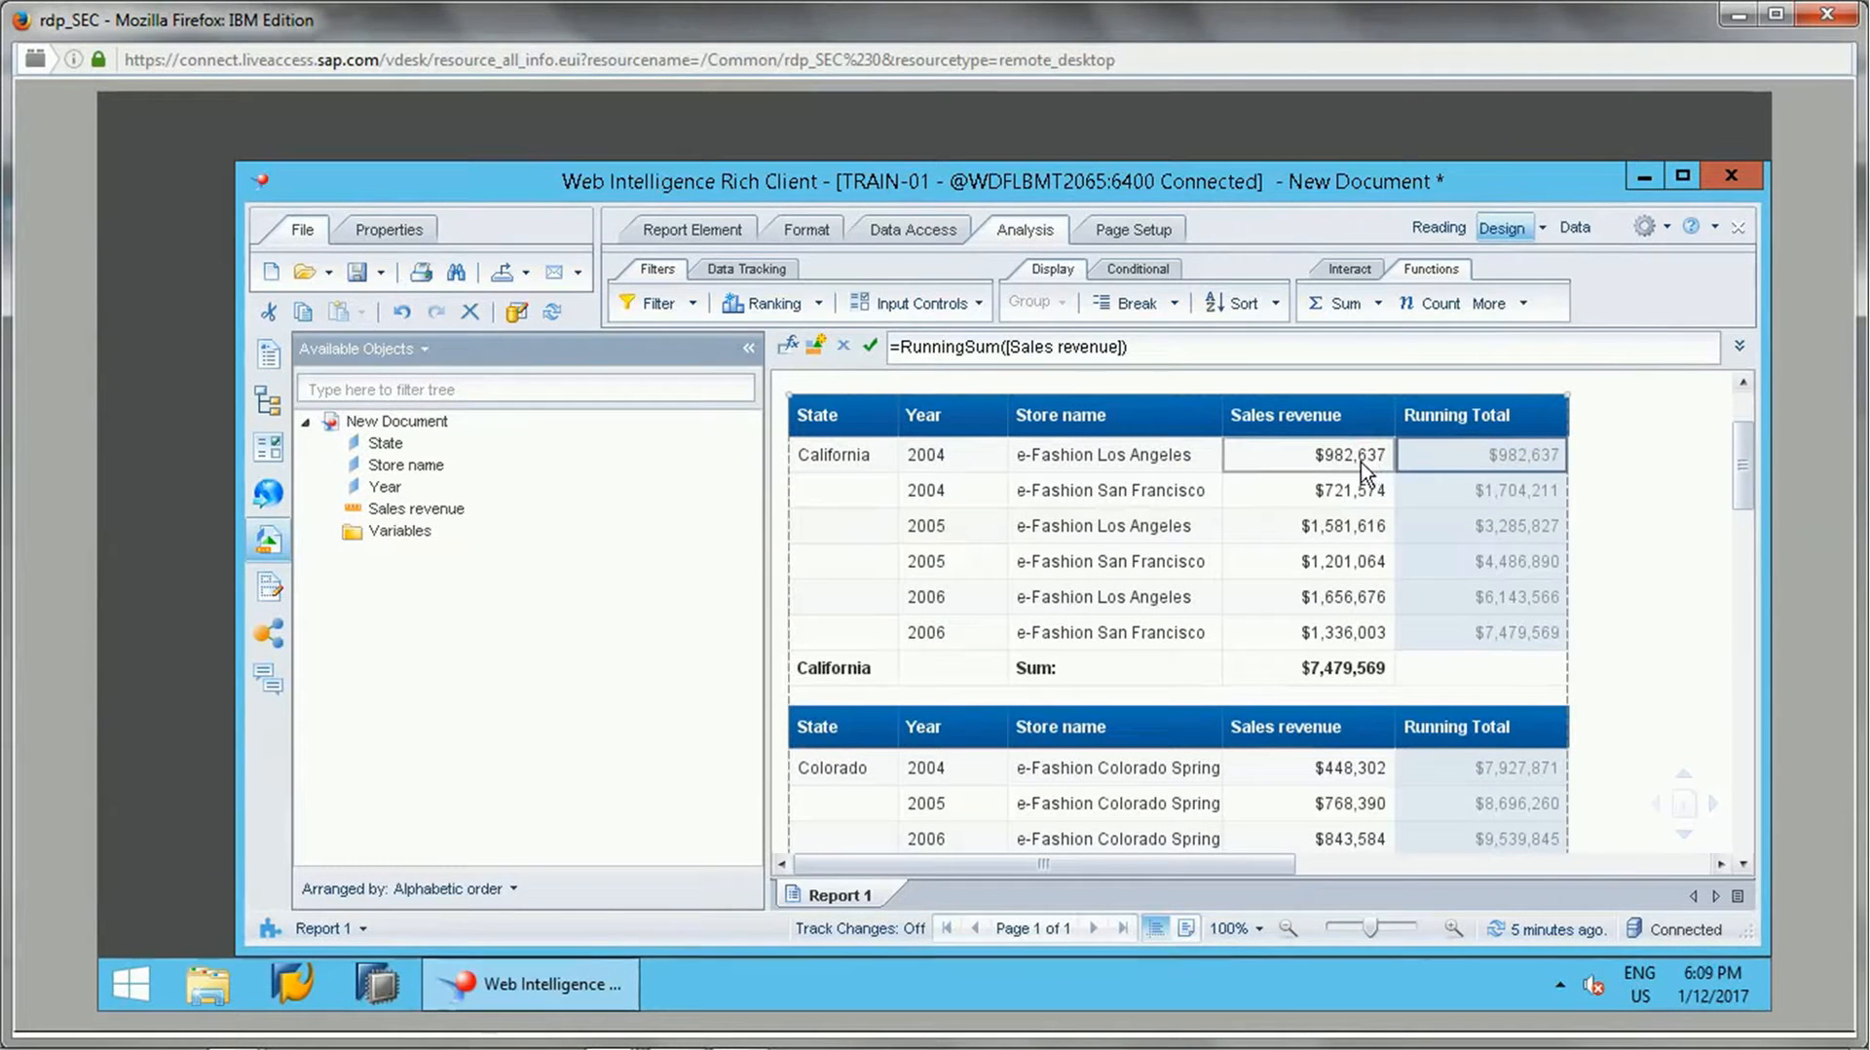
pyautogui.click(1496, 471)
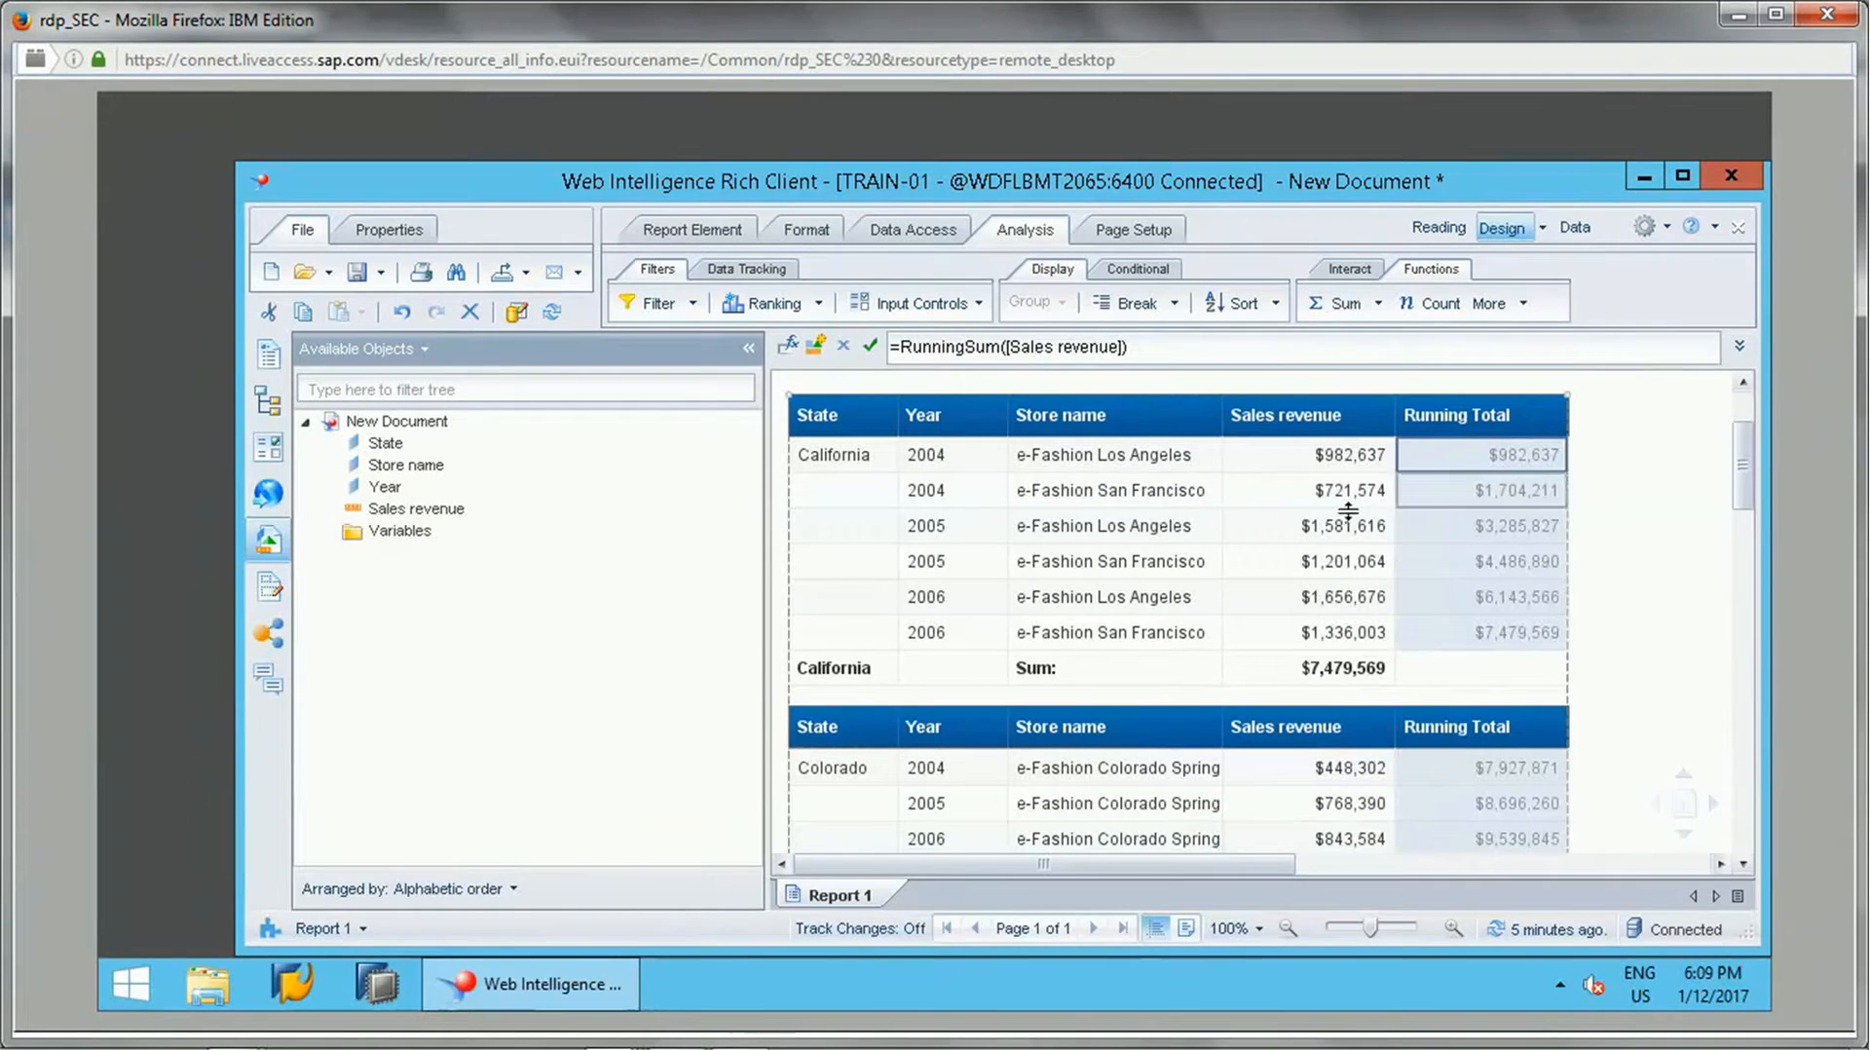
pyautogui.click(1346, 500)
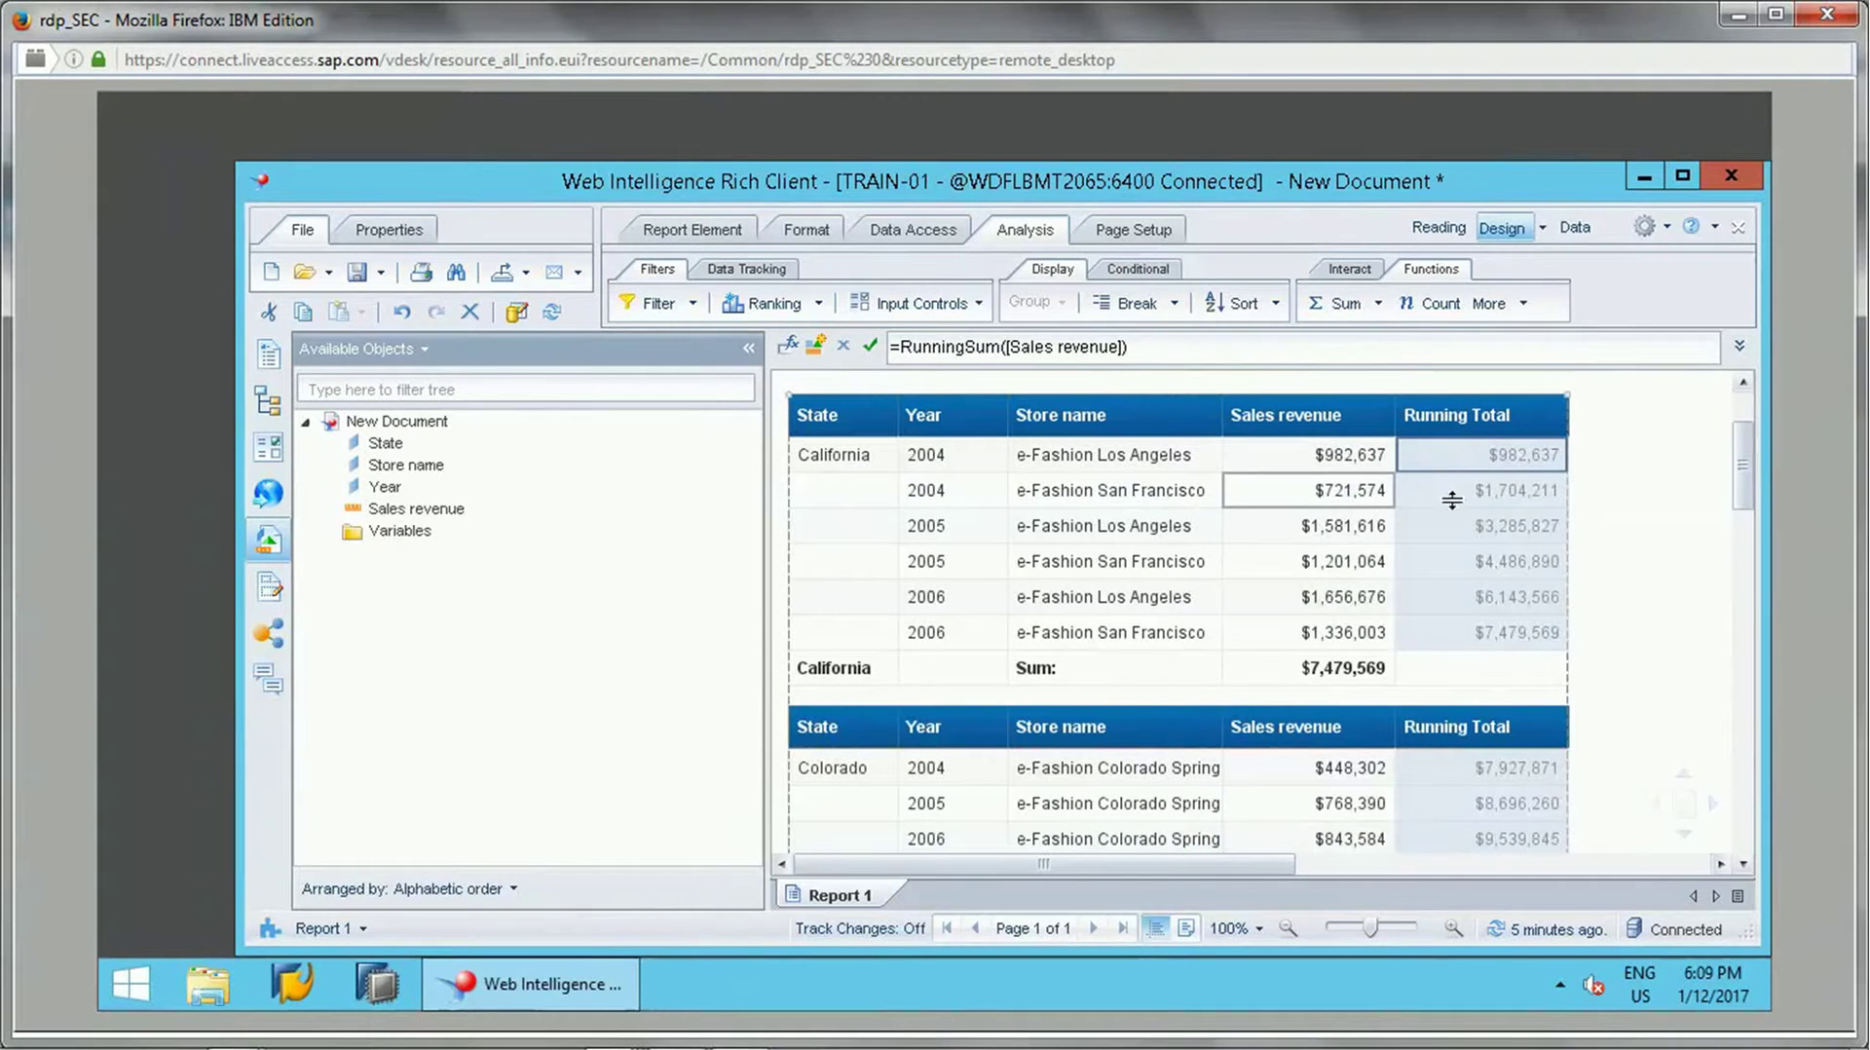
pyautogui.click(1508, 499)
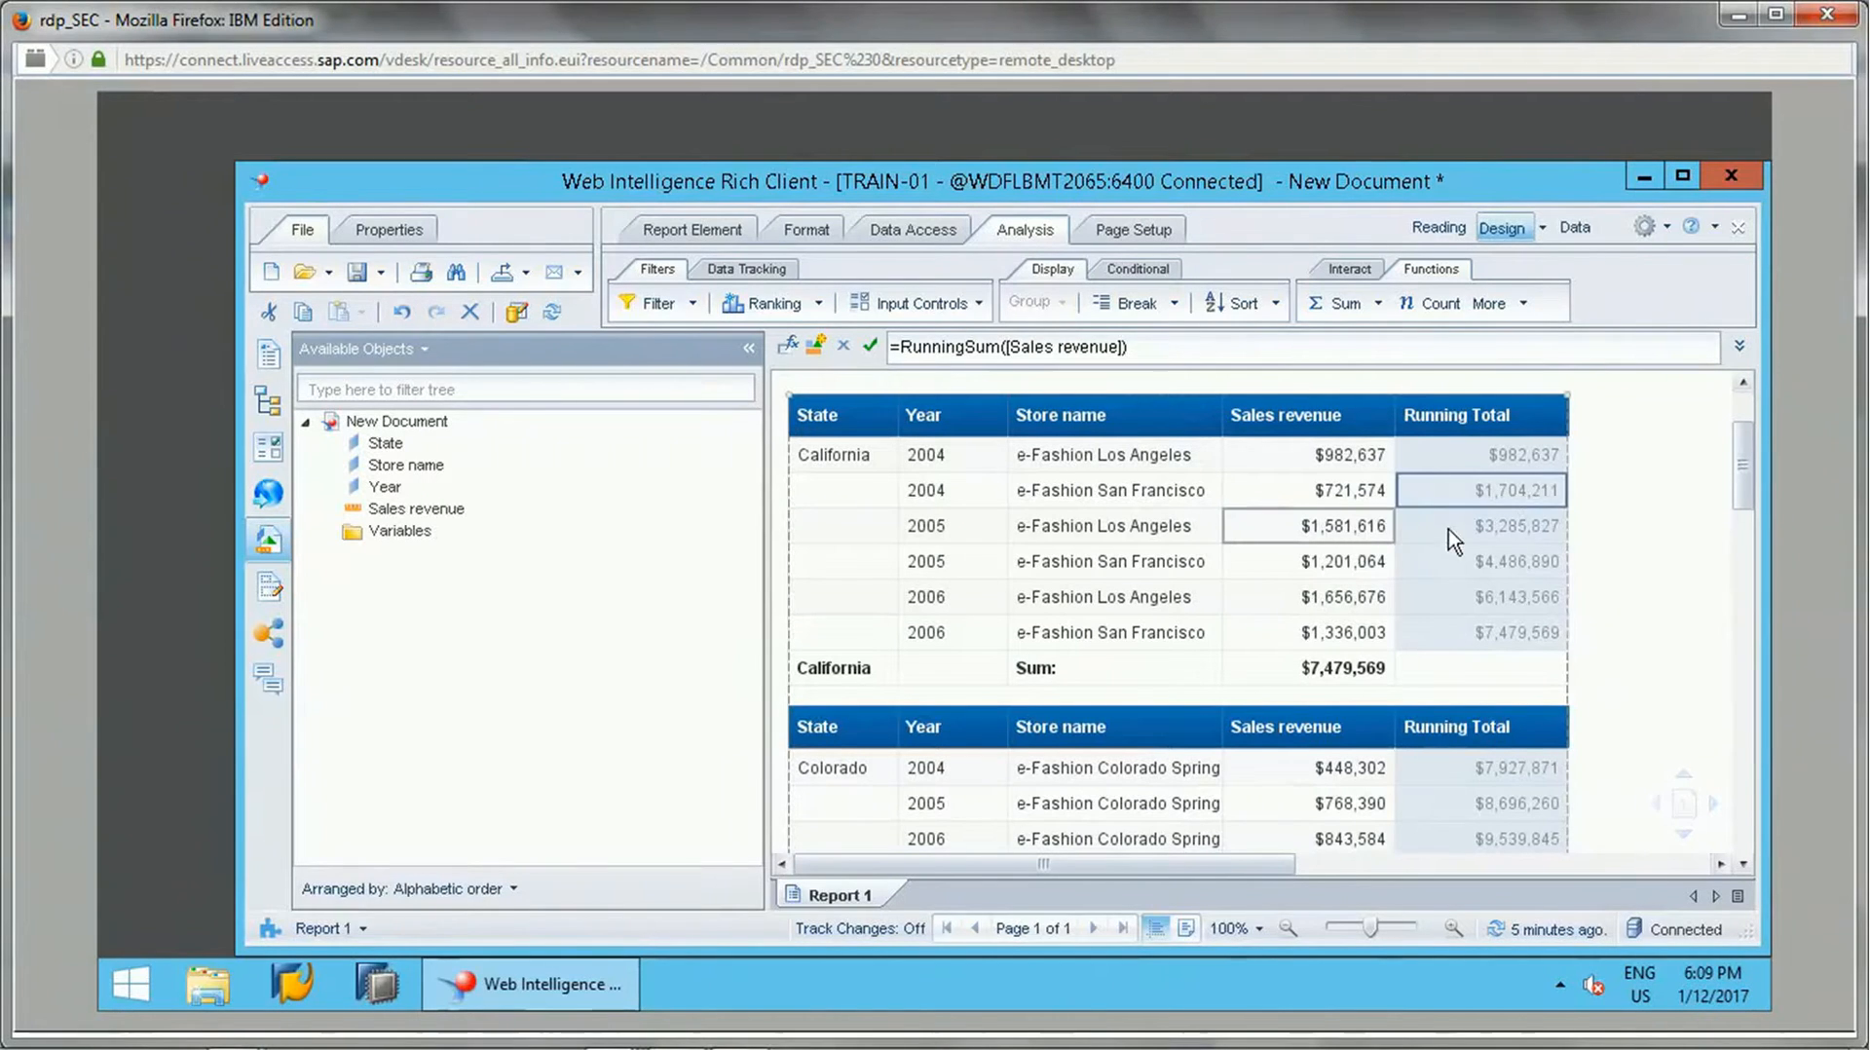
pyautogui.click(1475, 527)
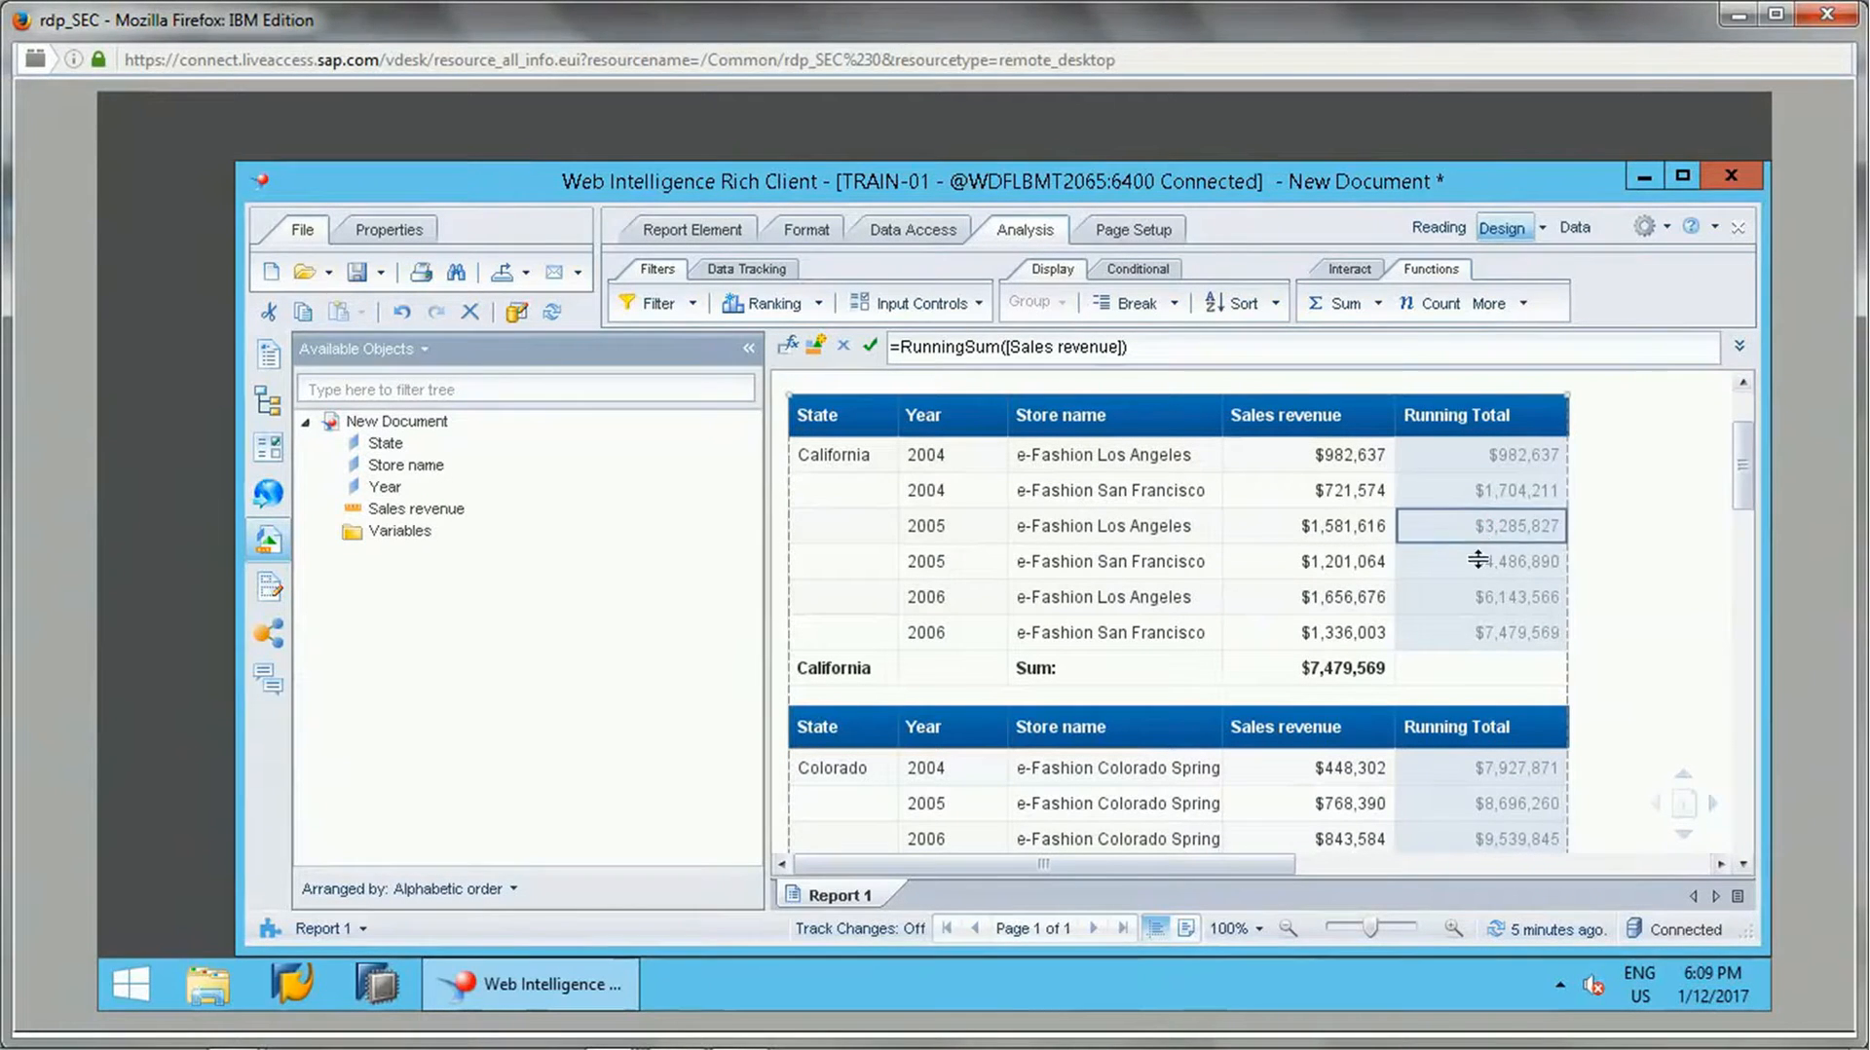
pyautogui.click(1336, 568)
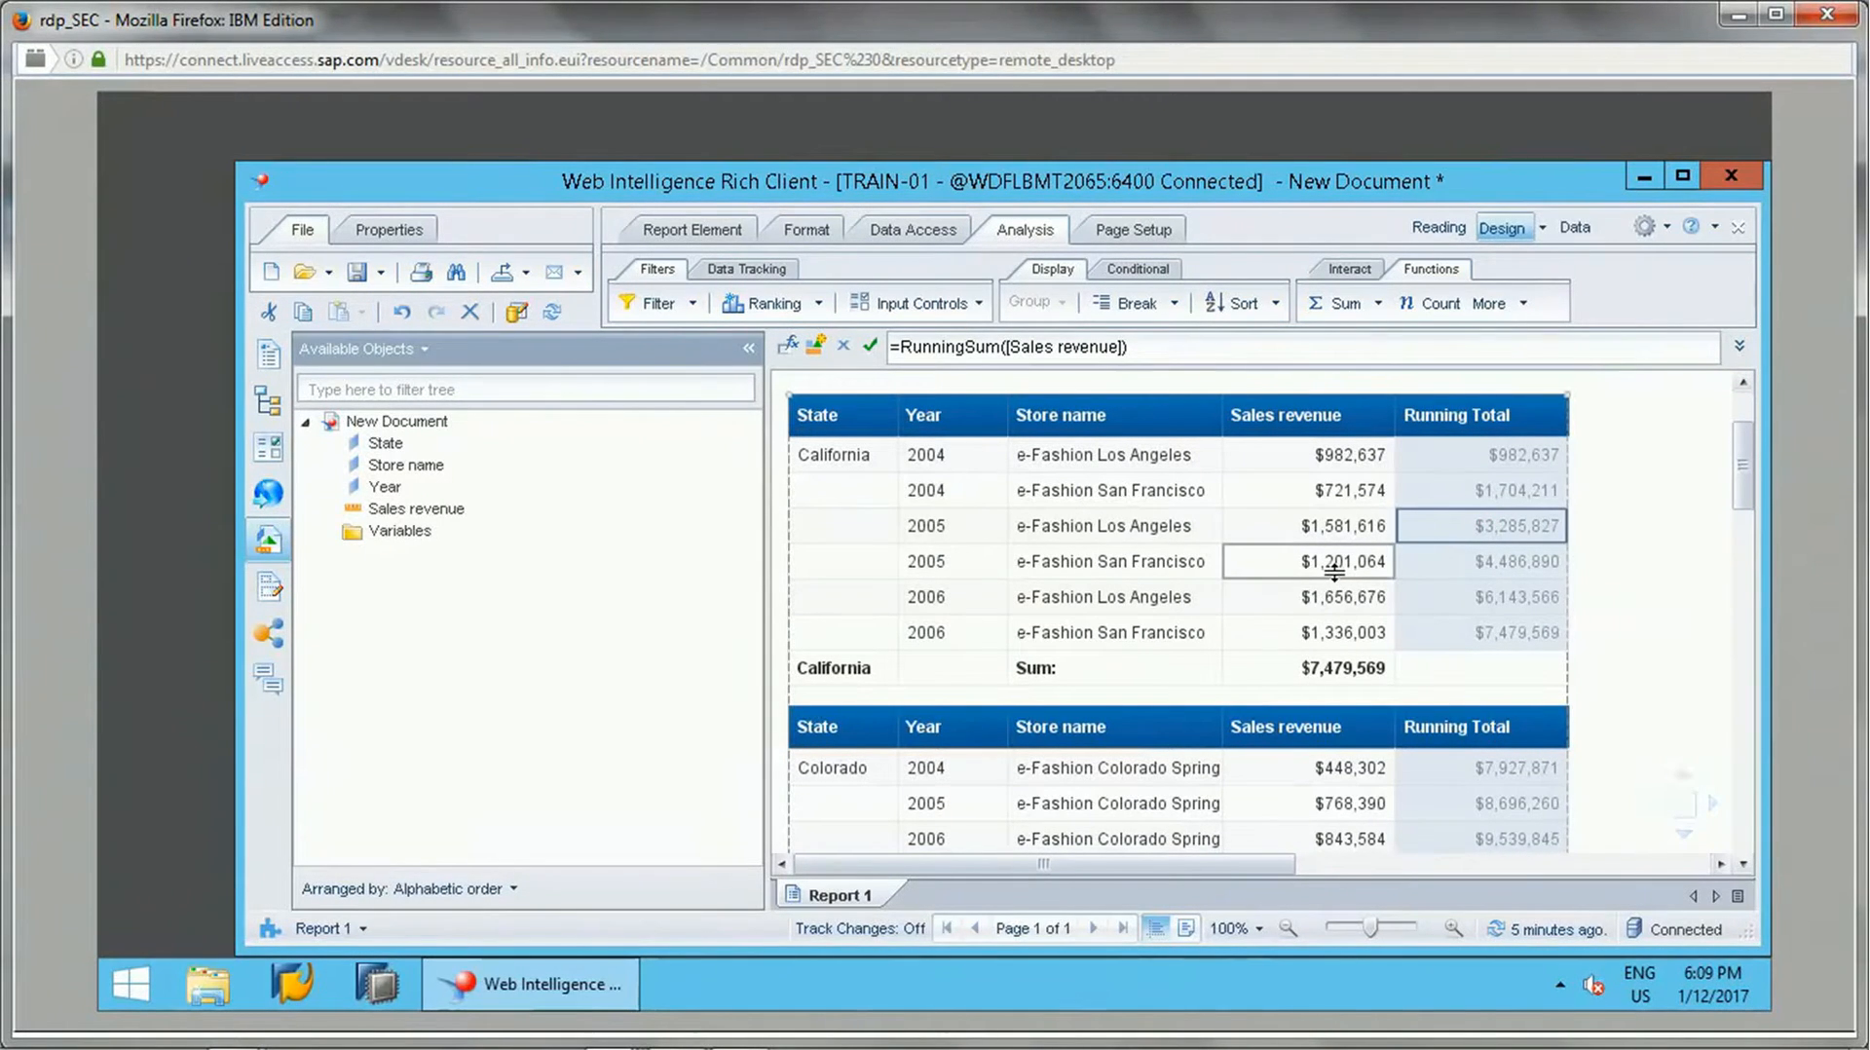
pyautogui.click(1479, 568)
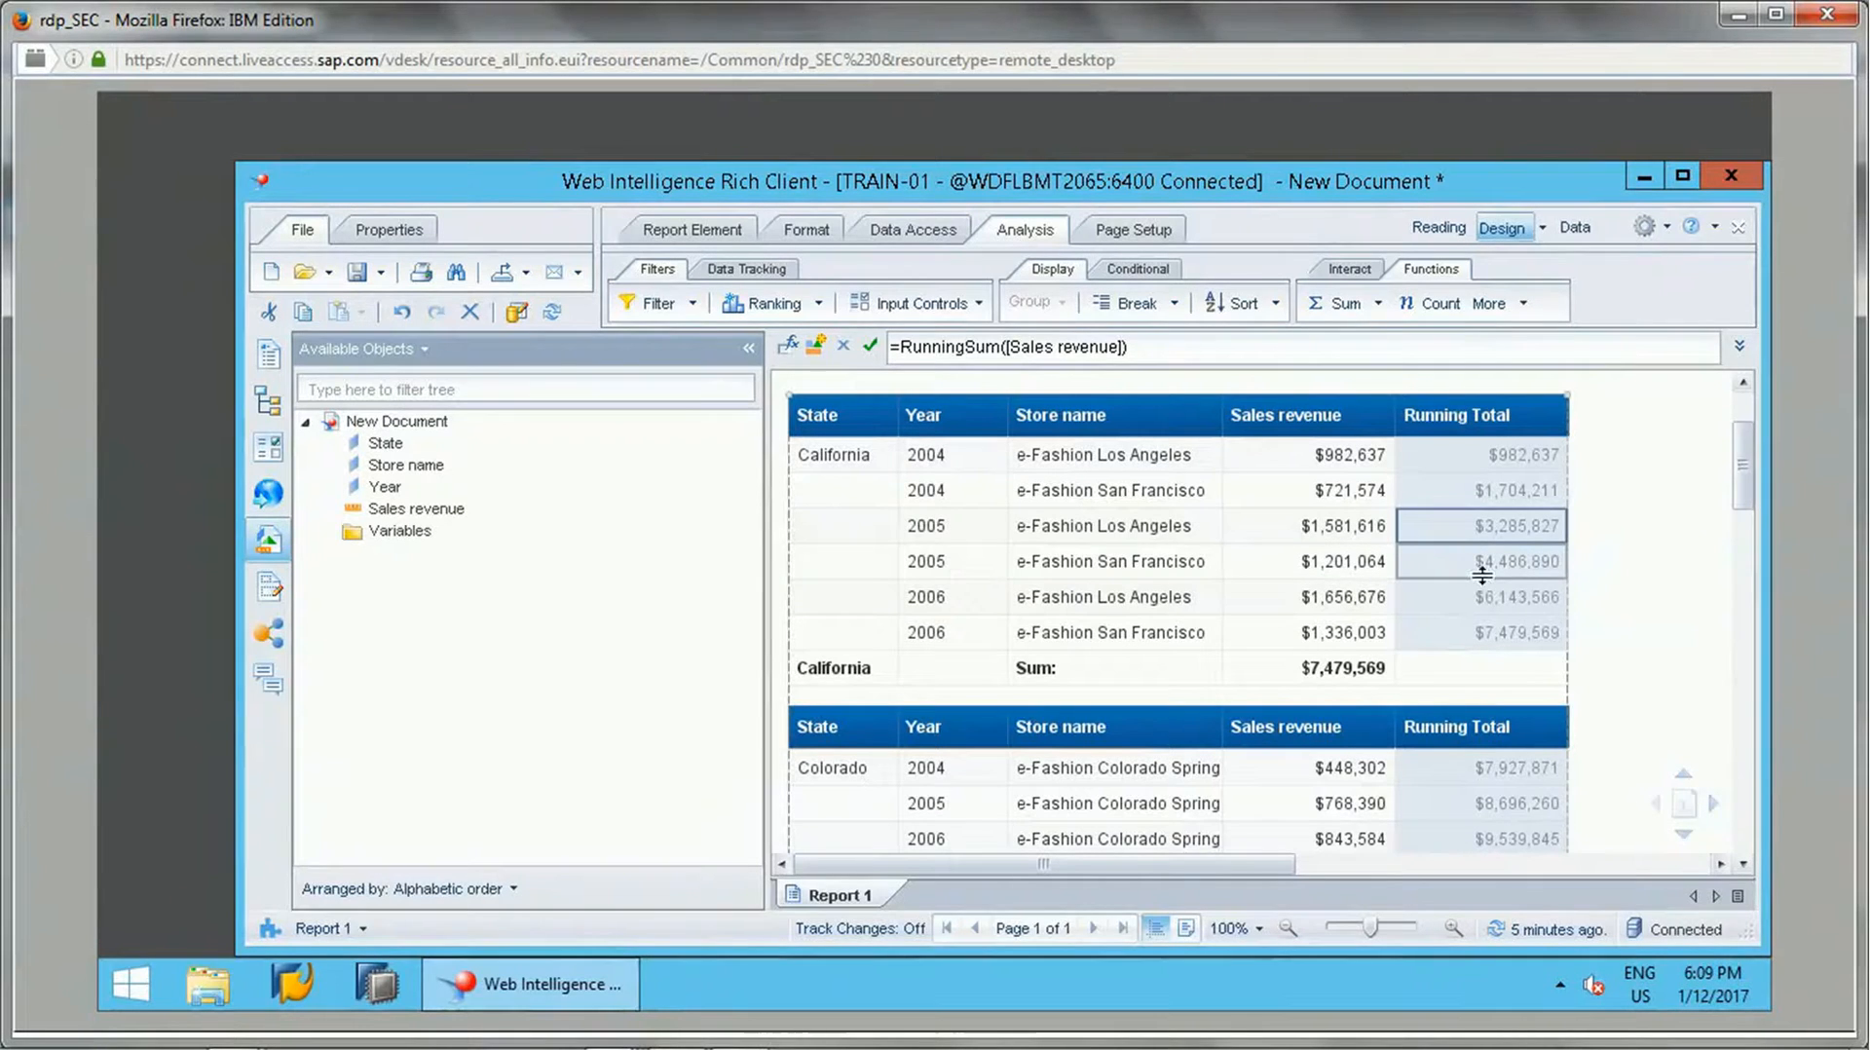
pyautogui.click(1482, 571)
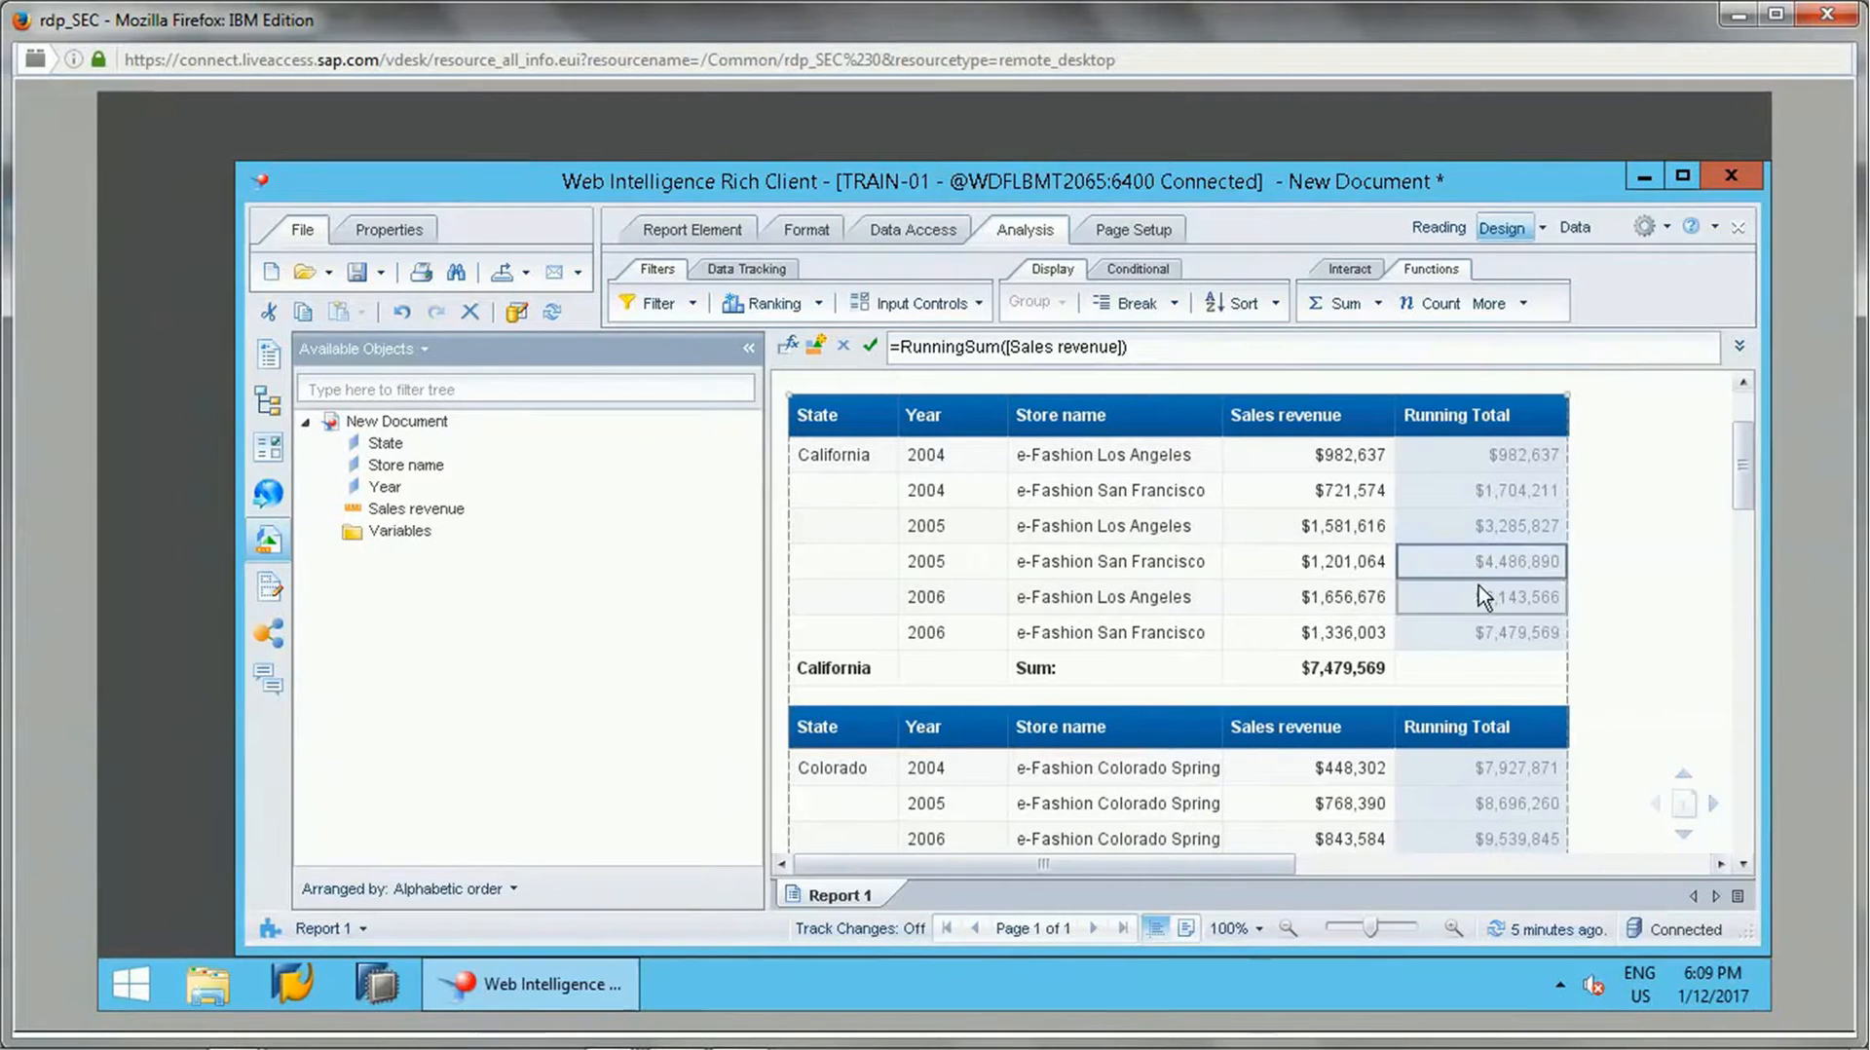
pyautogui.click(1482, 597)
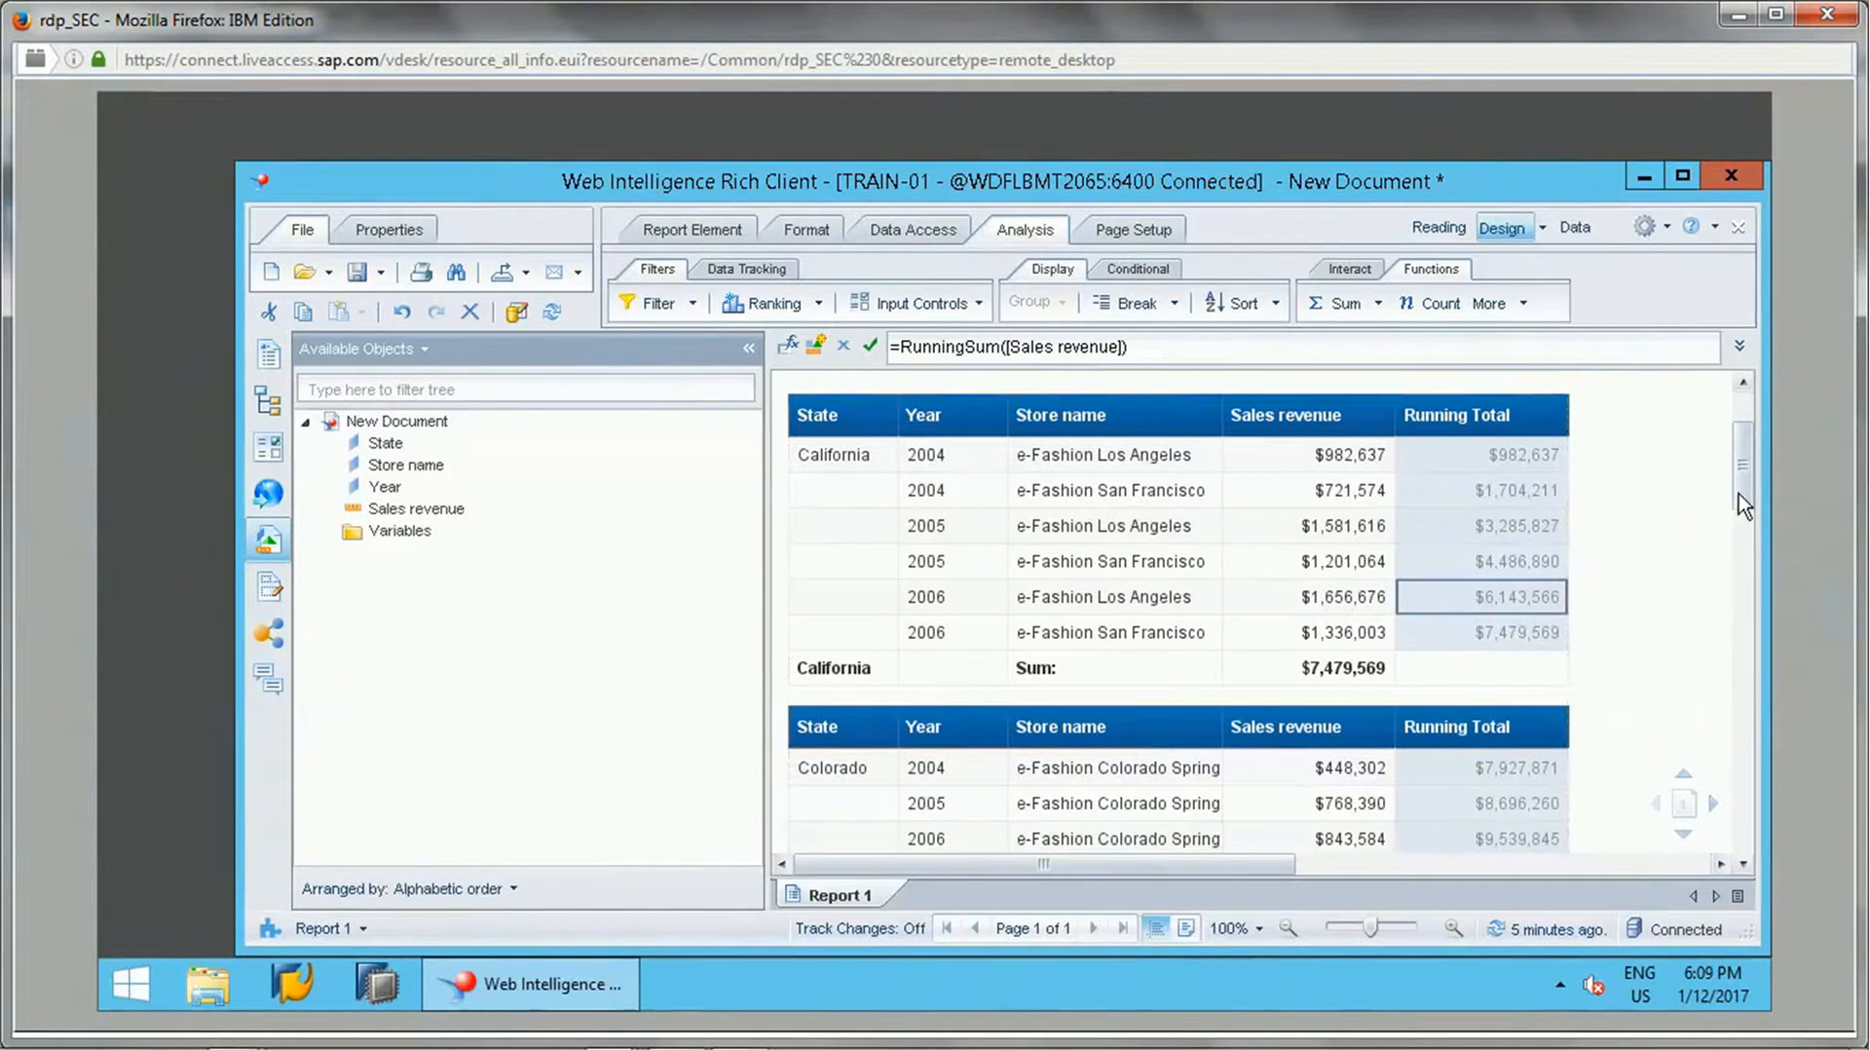
pyautogui.moveTo(1742, 493); pyautogui.dragTo(1744, 505)
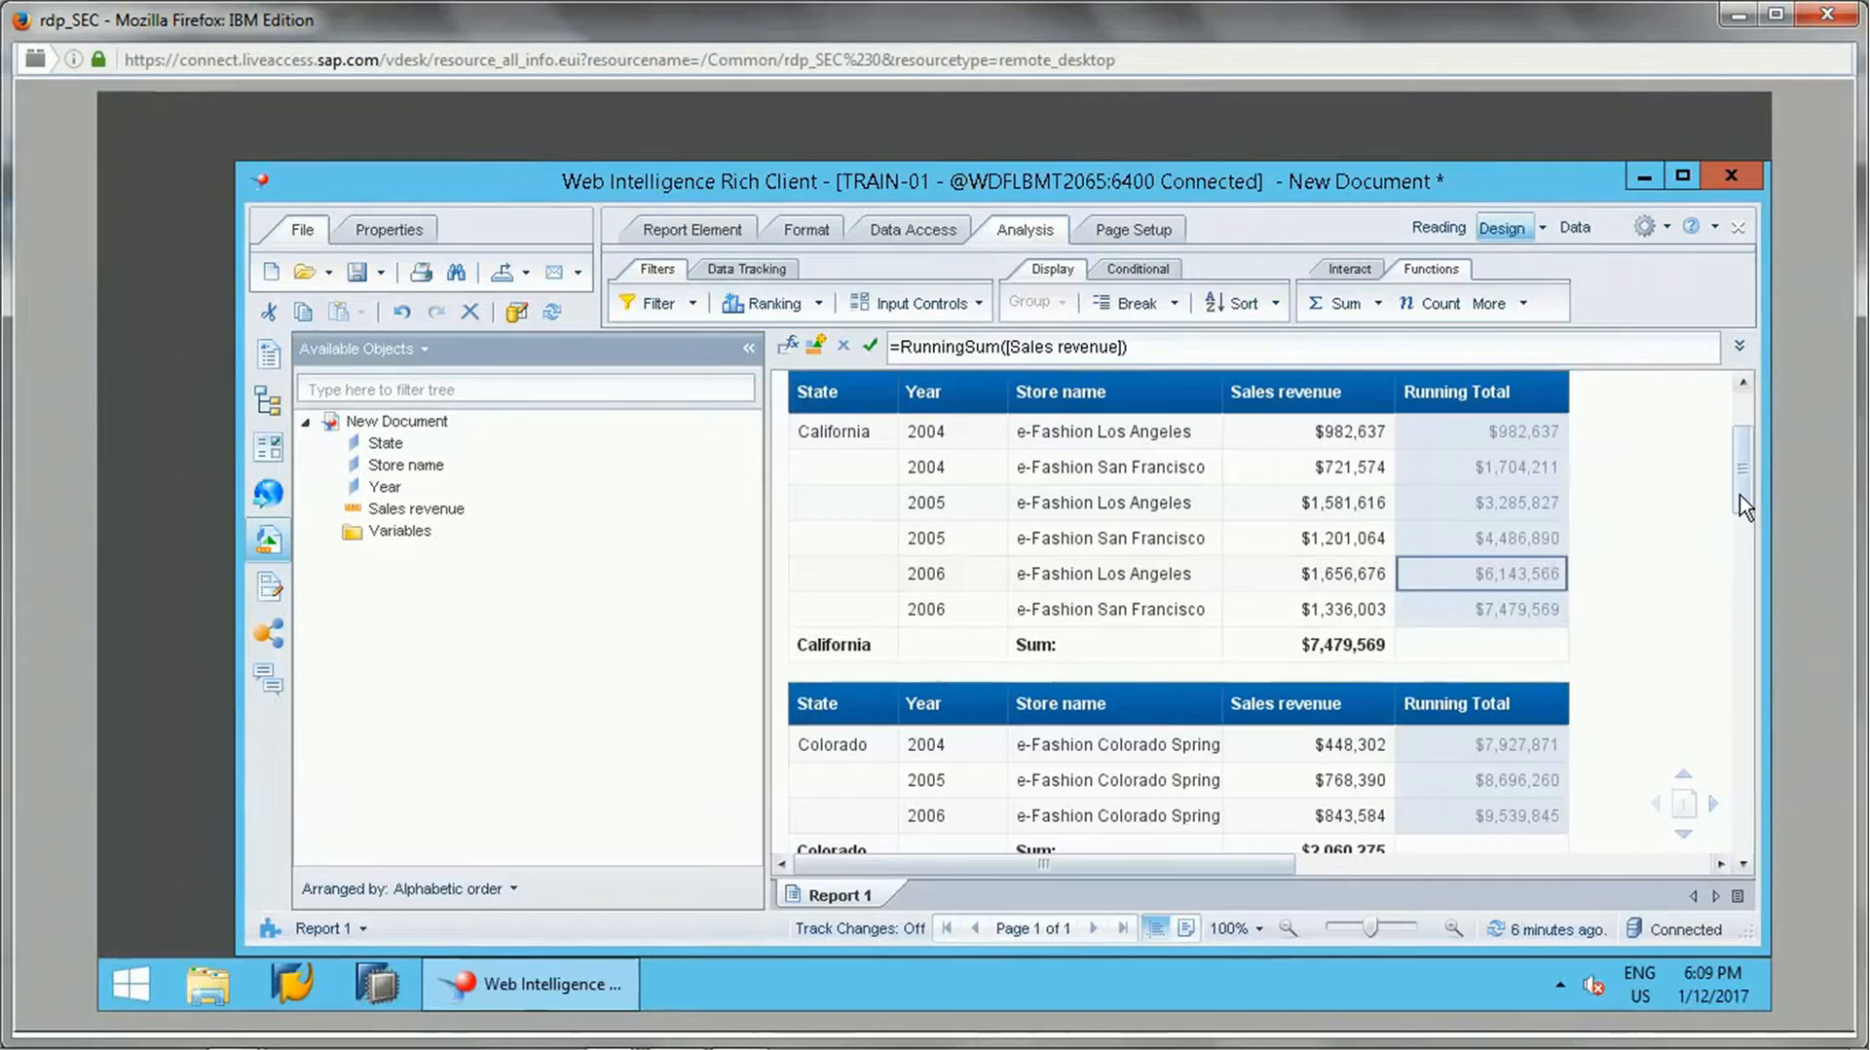
pyautogui.click(1480, 644)
pyautogui.click(1506, 612)
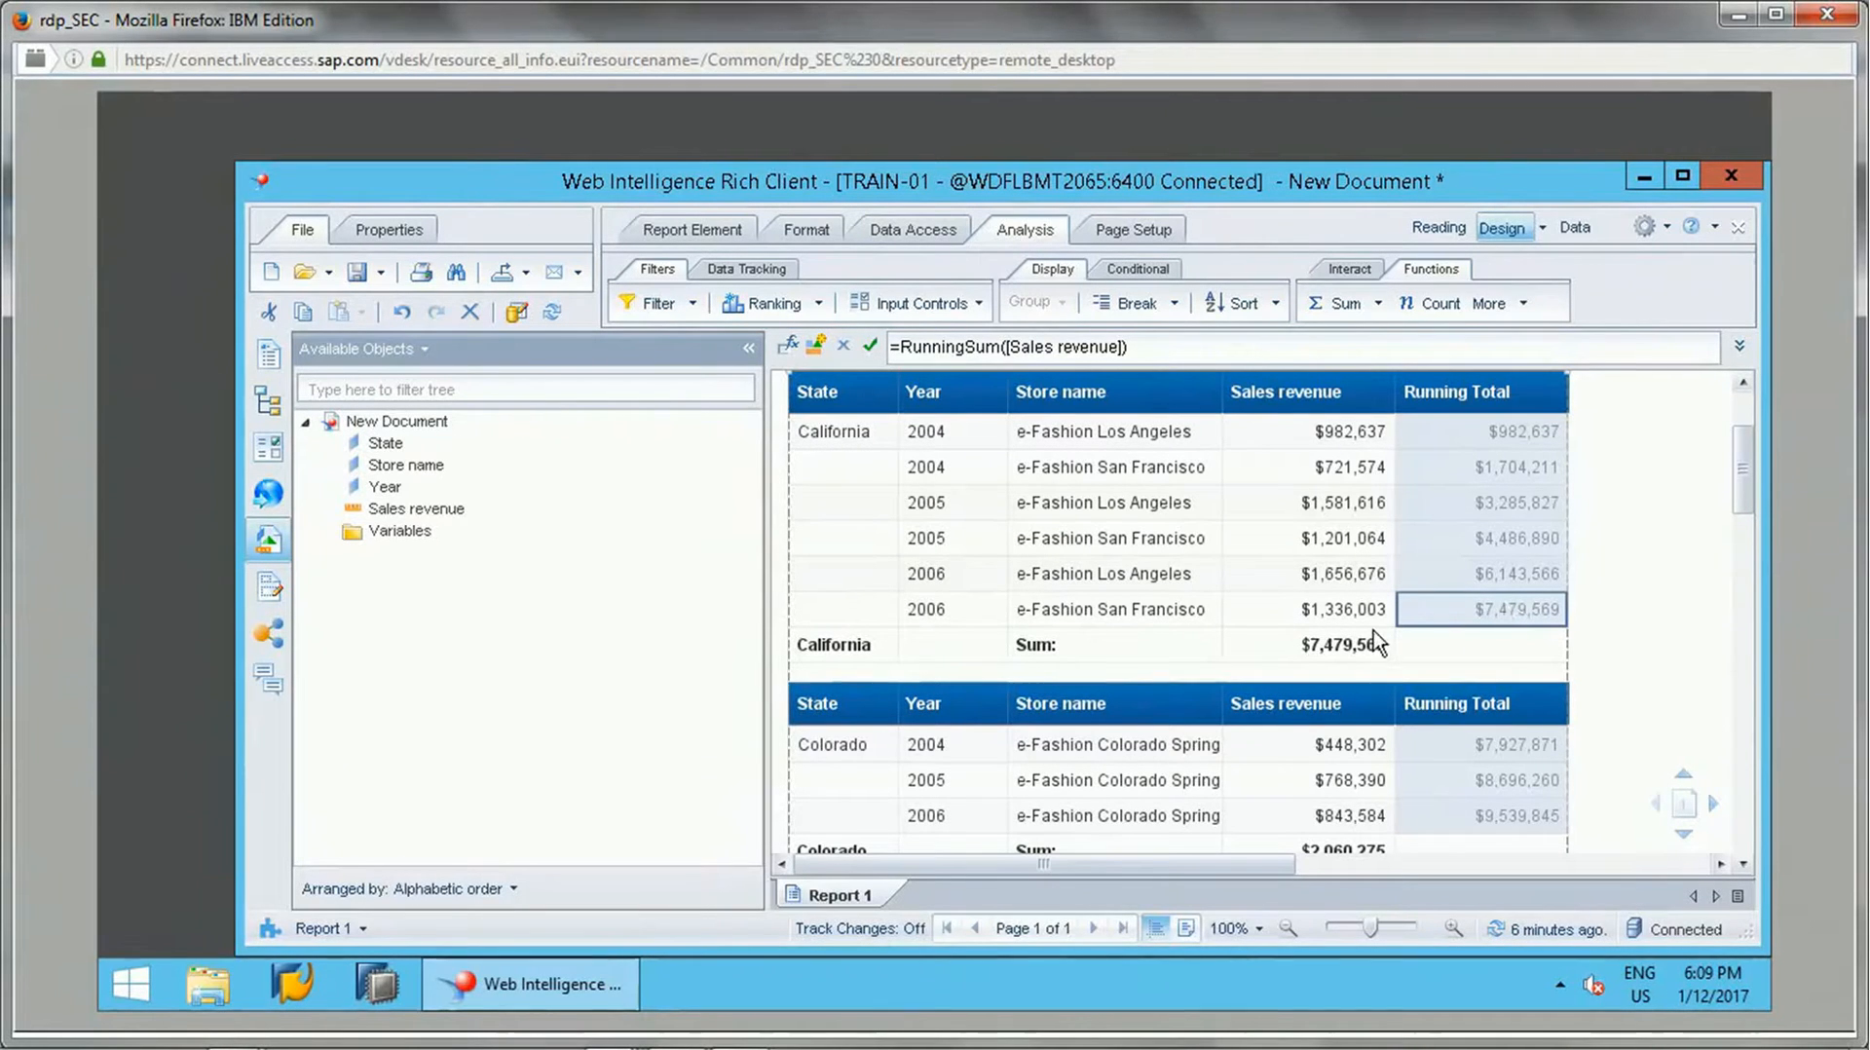
pyautogui.moveTo(1744, 490); pyautogui.dragTo(1751, 522)
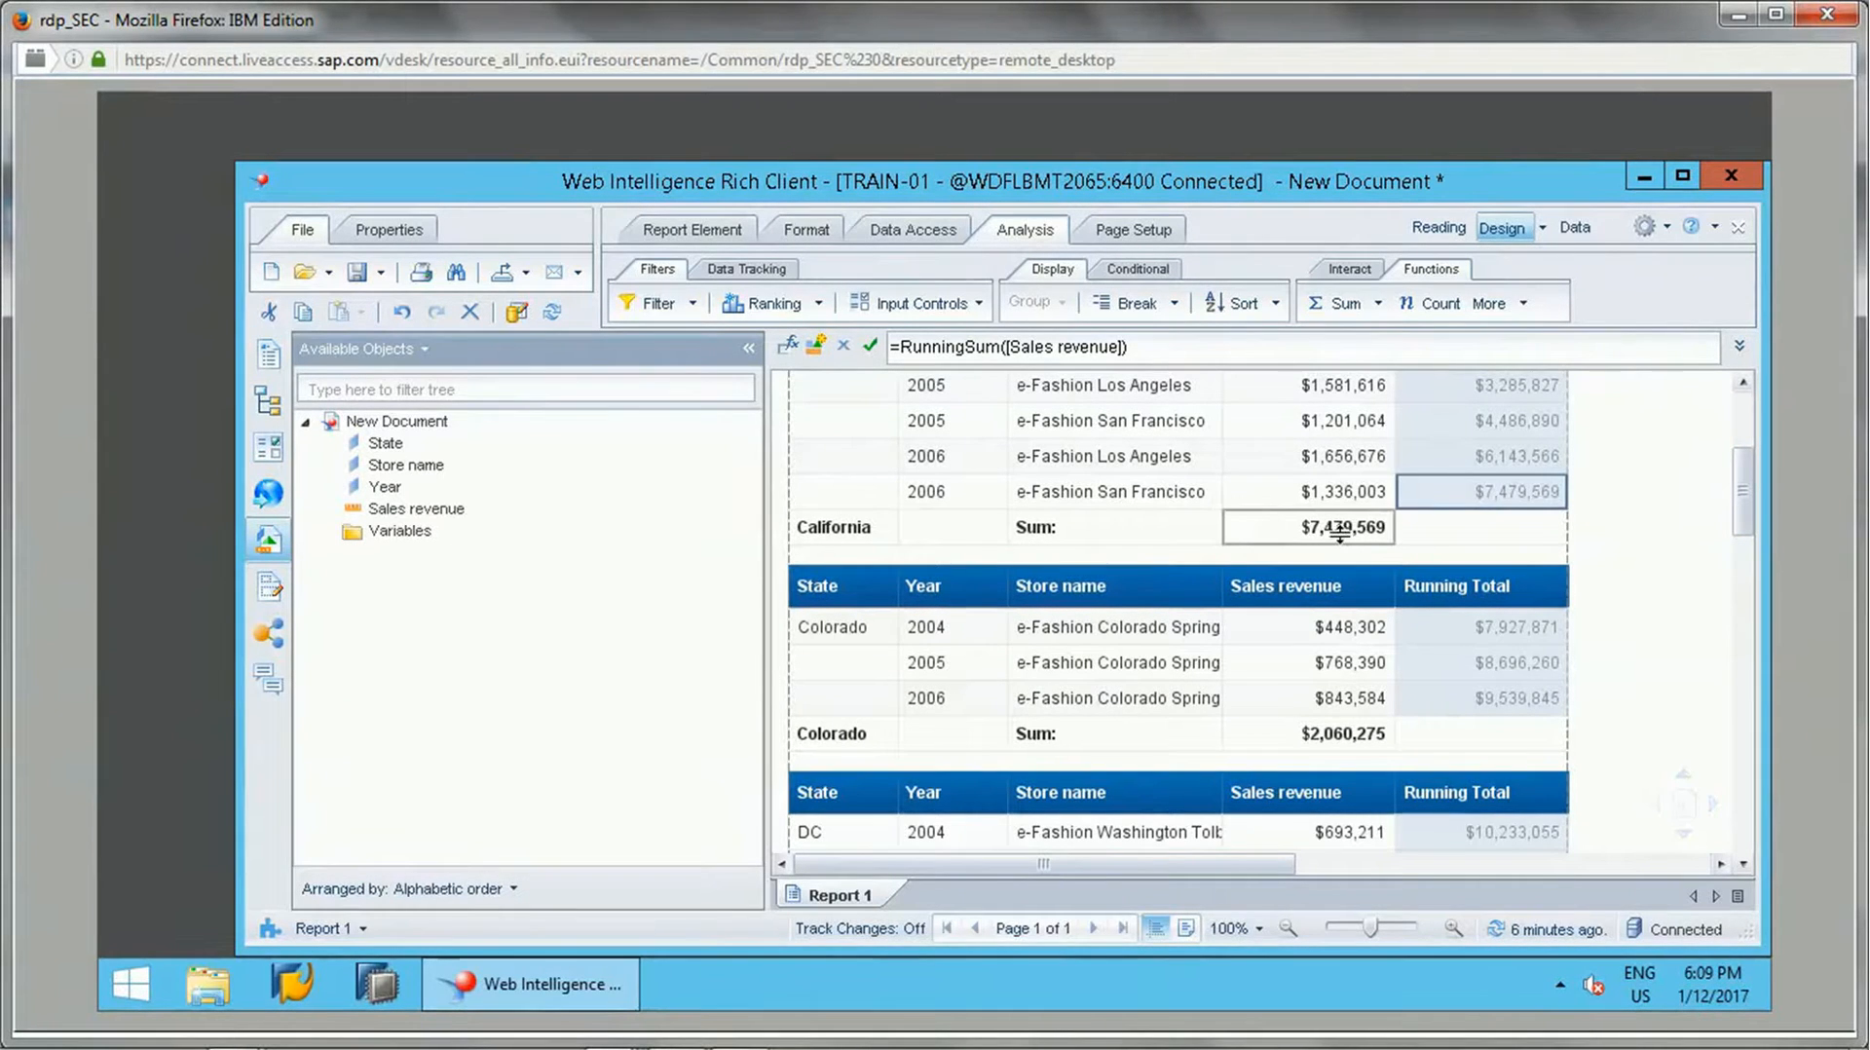
pyautogui.click(1346, 630)
pyautogui.click(1481, 629)
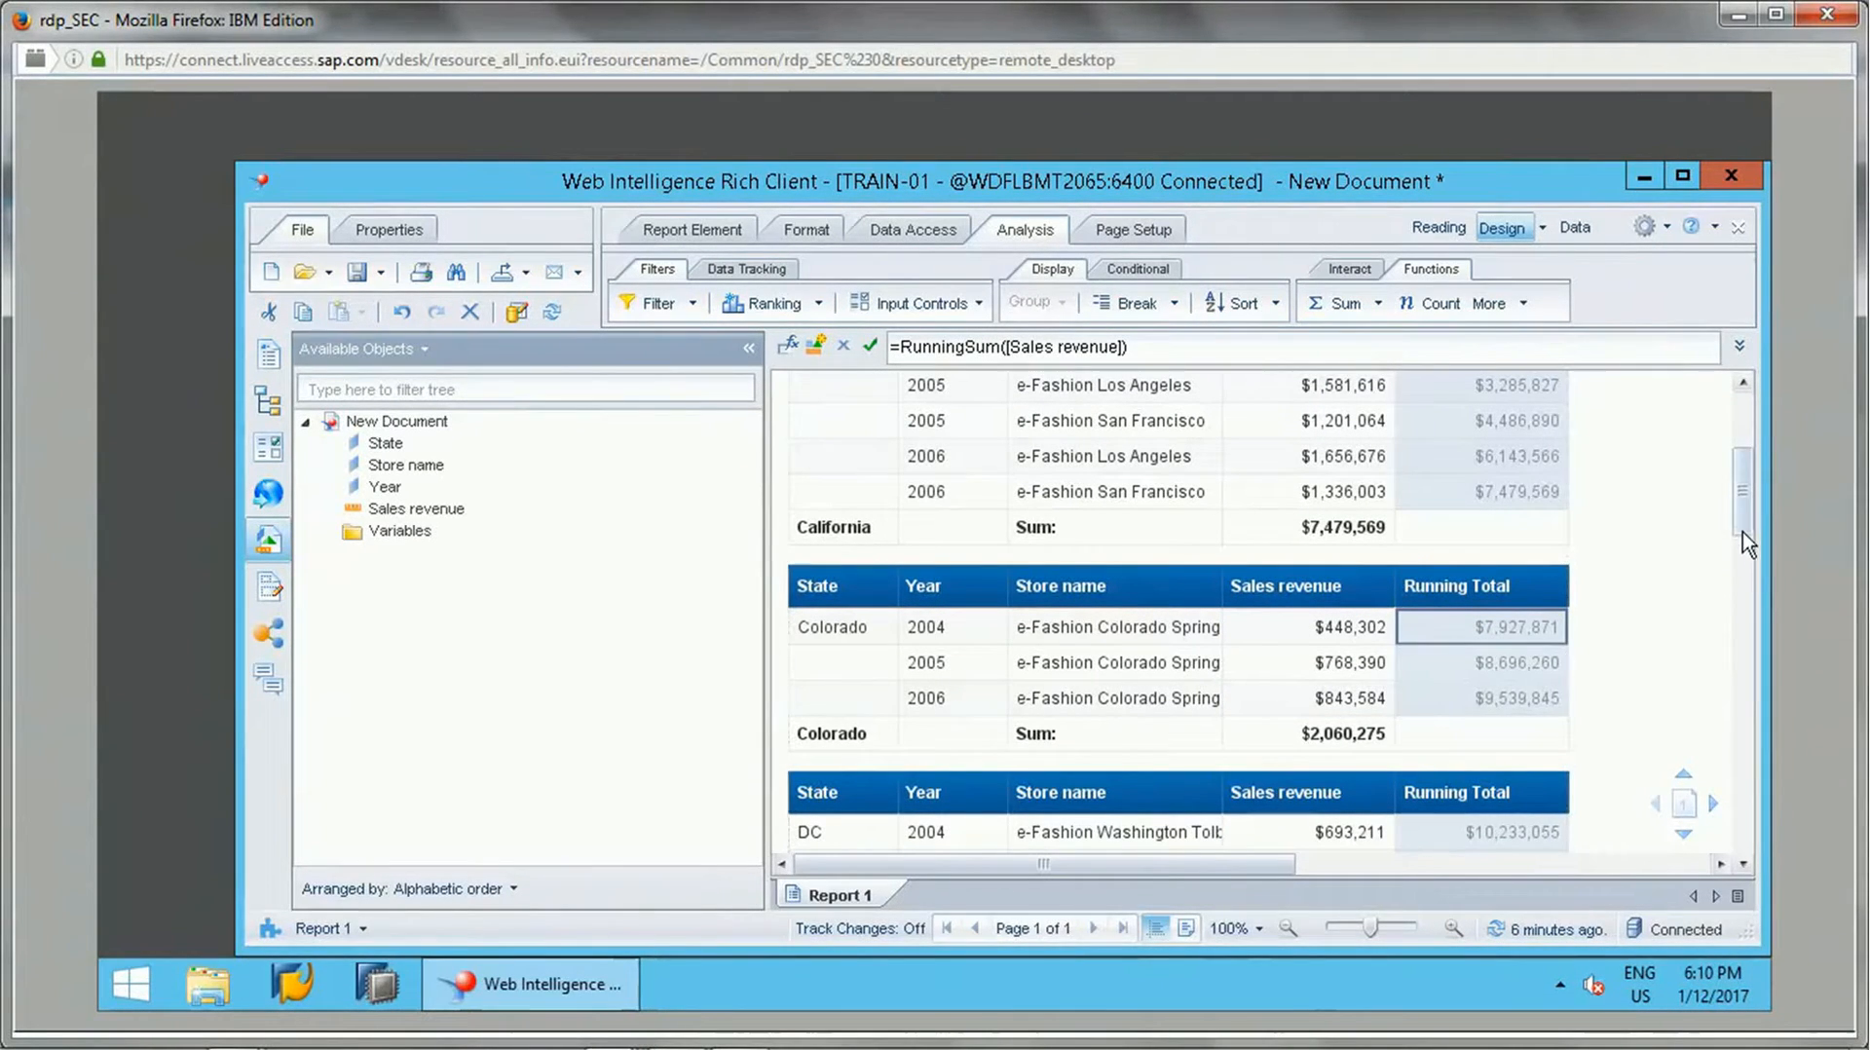
pyautogui.scroll(-3, 1747, 545)
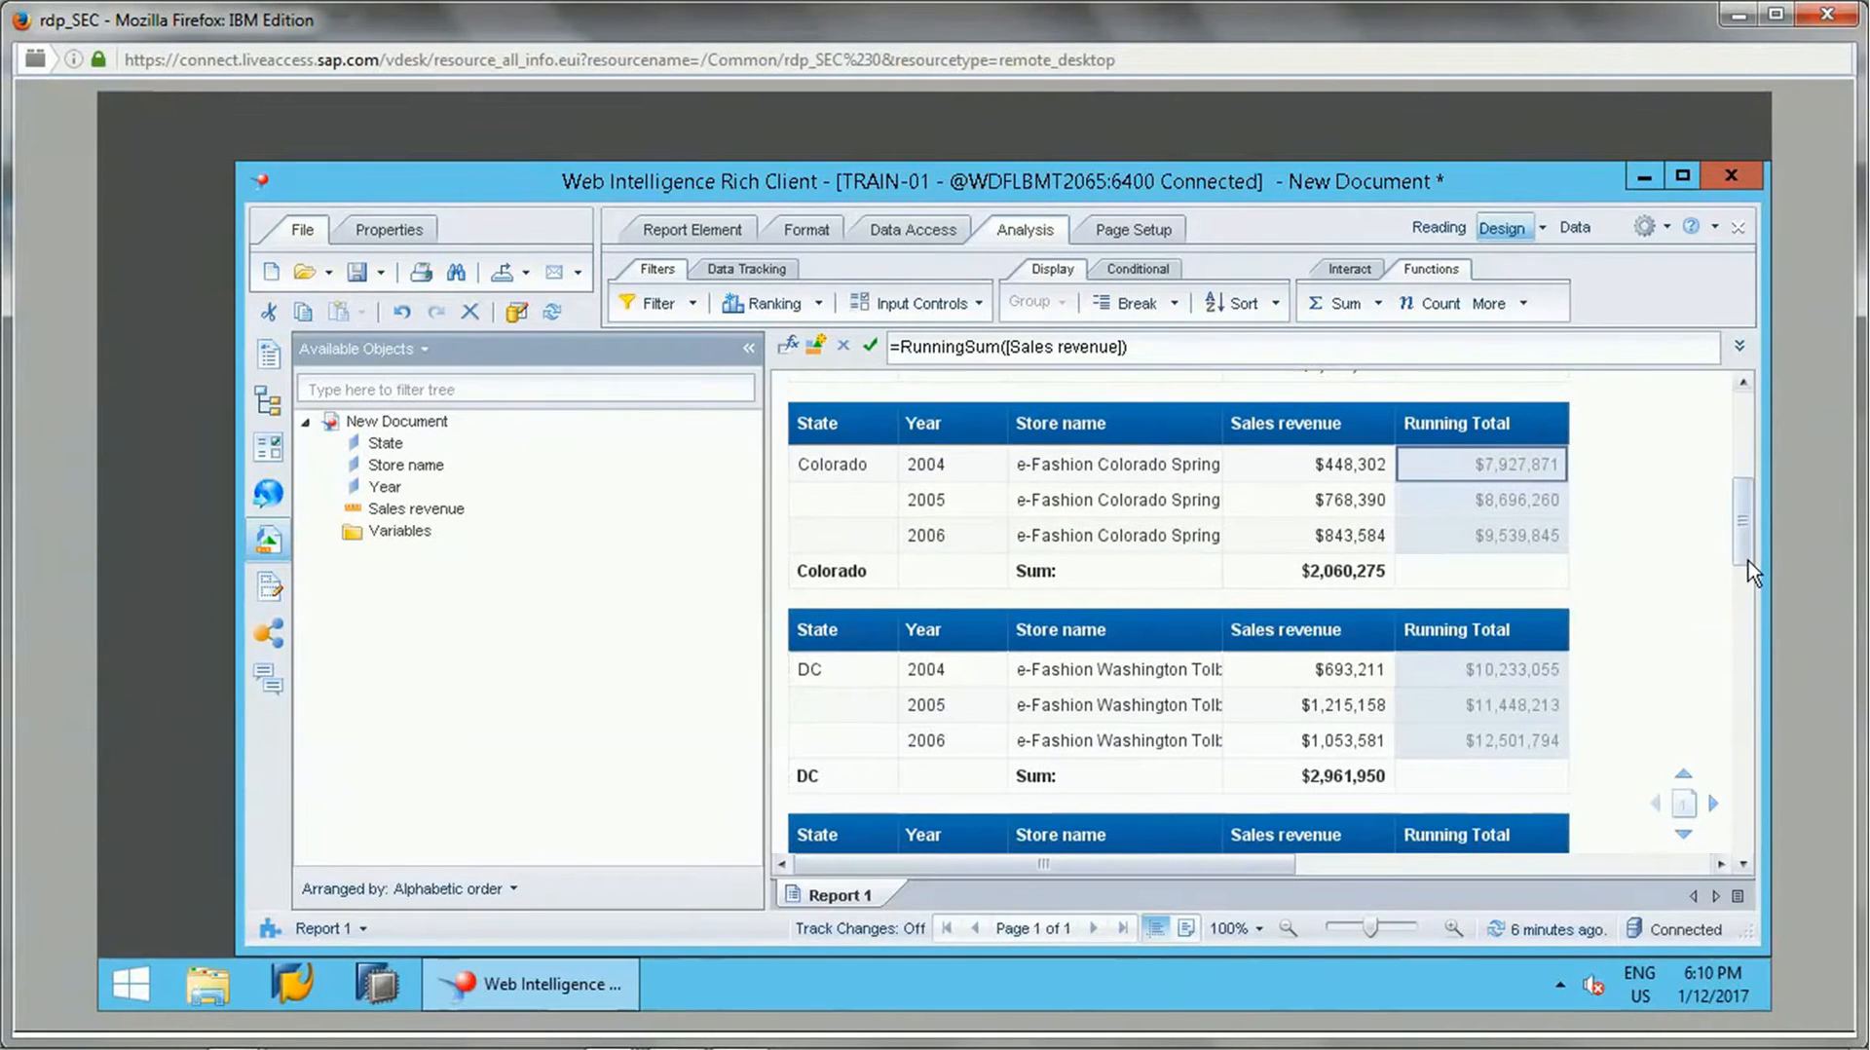
pyautogui.moveTo(1750, 572); pyautogui.dragTo(1753, 508)
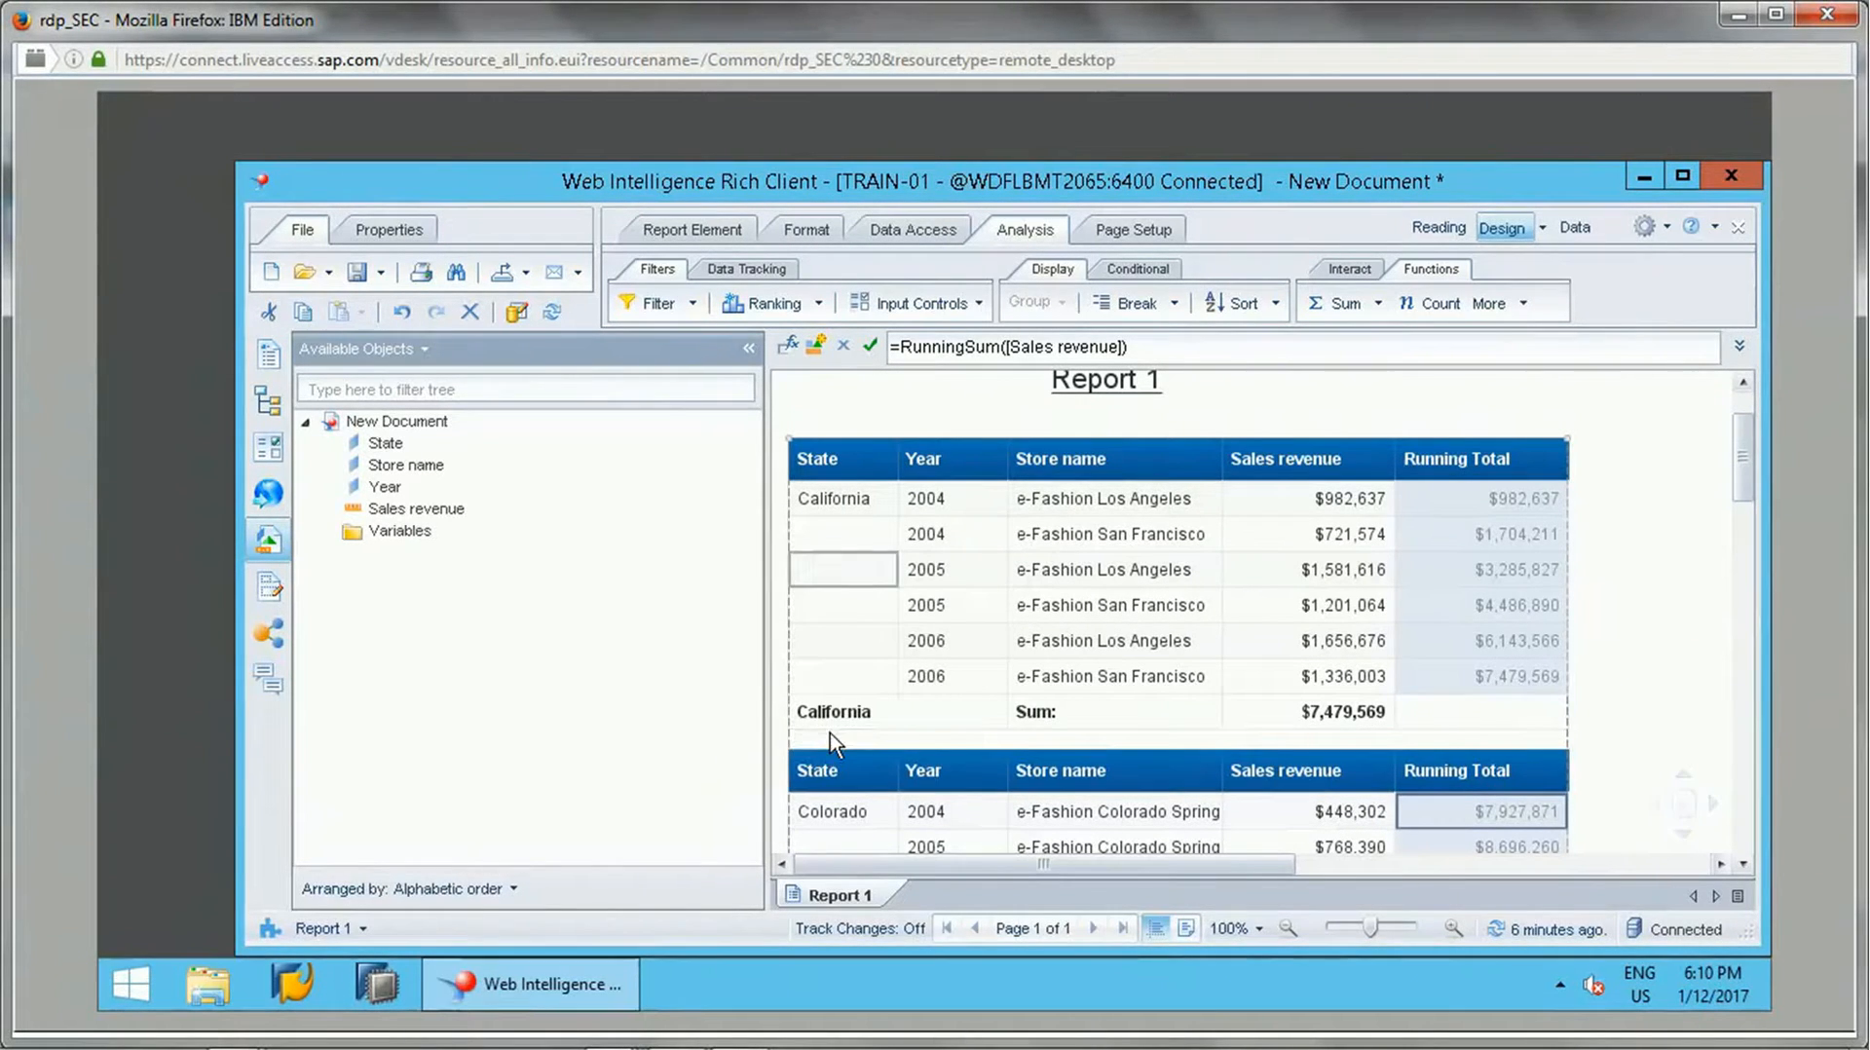
# - Insert an empty column right of Running Total and select its header cell
pyautogui.rightClick(1527, 458)
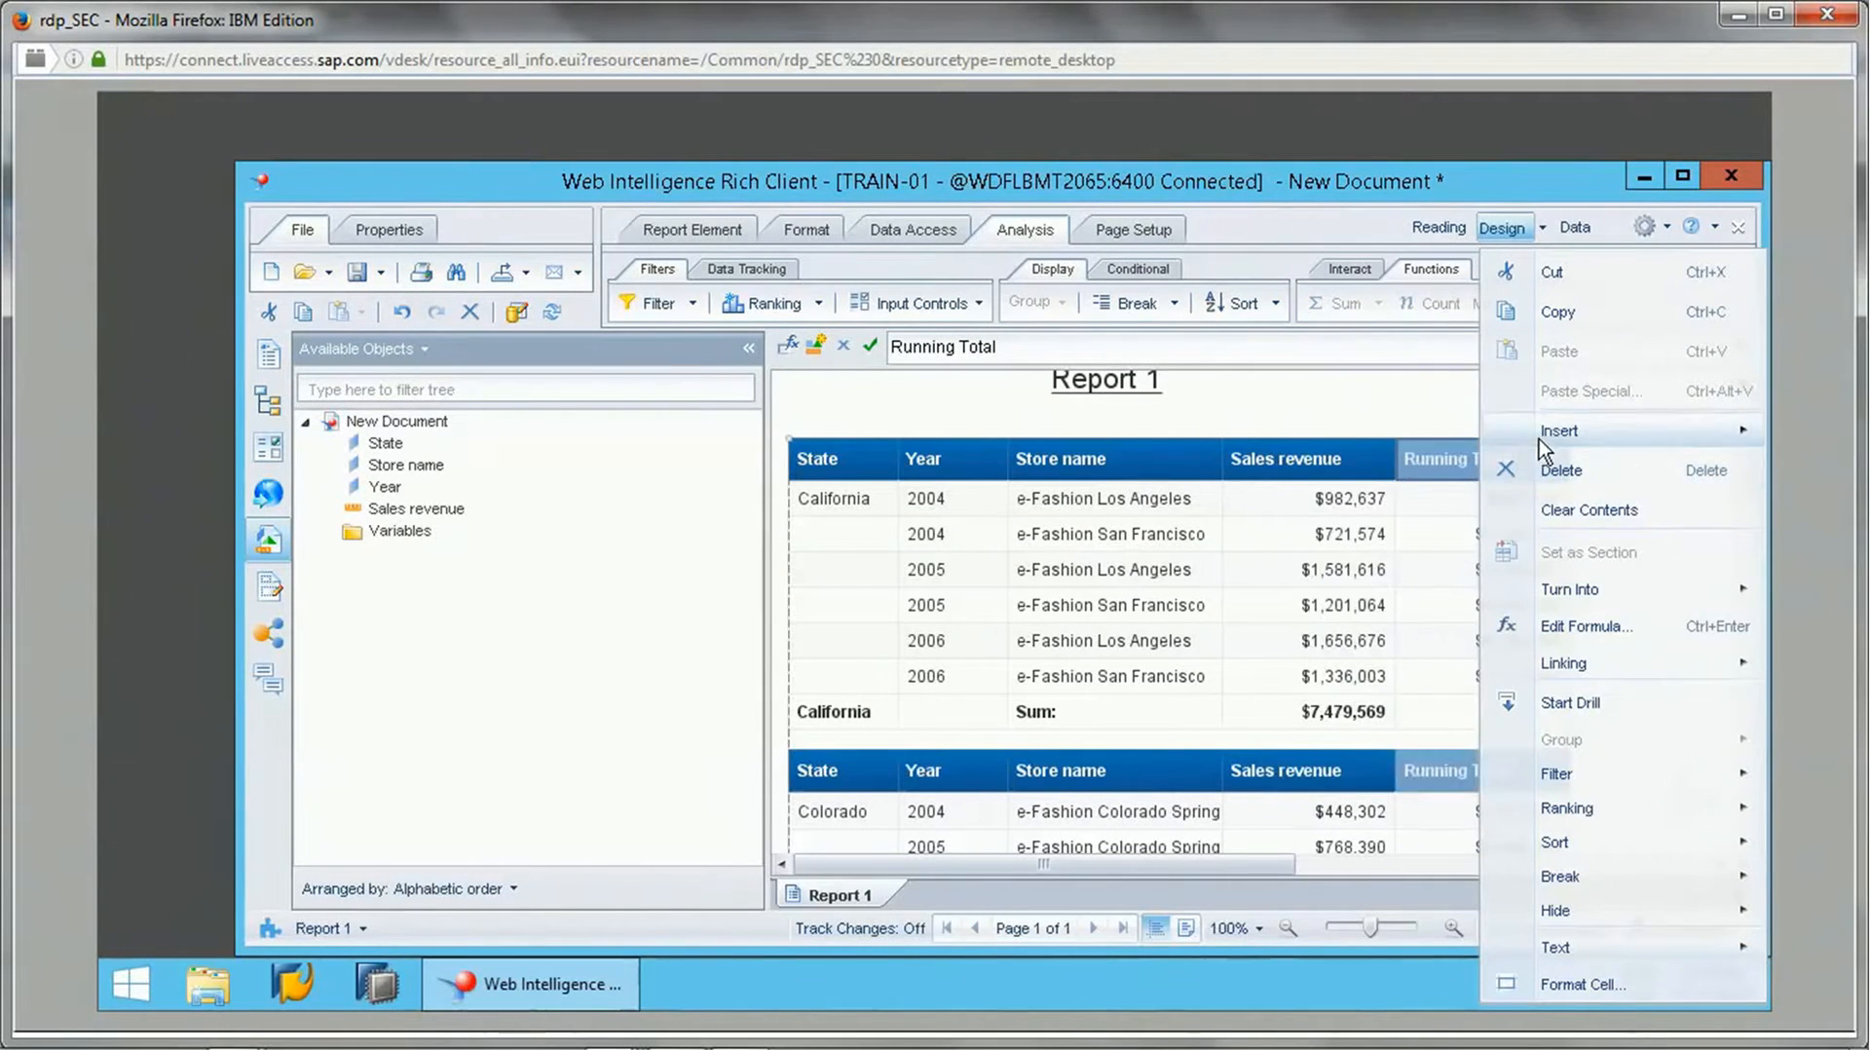
pyautogui.moveTo(1559, 430)
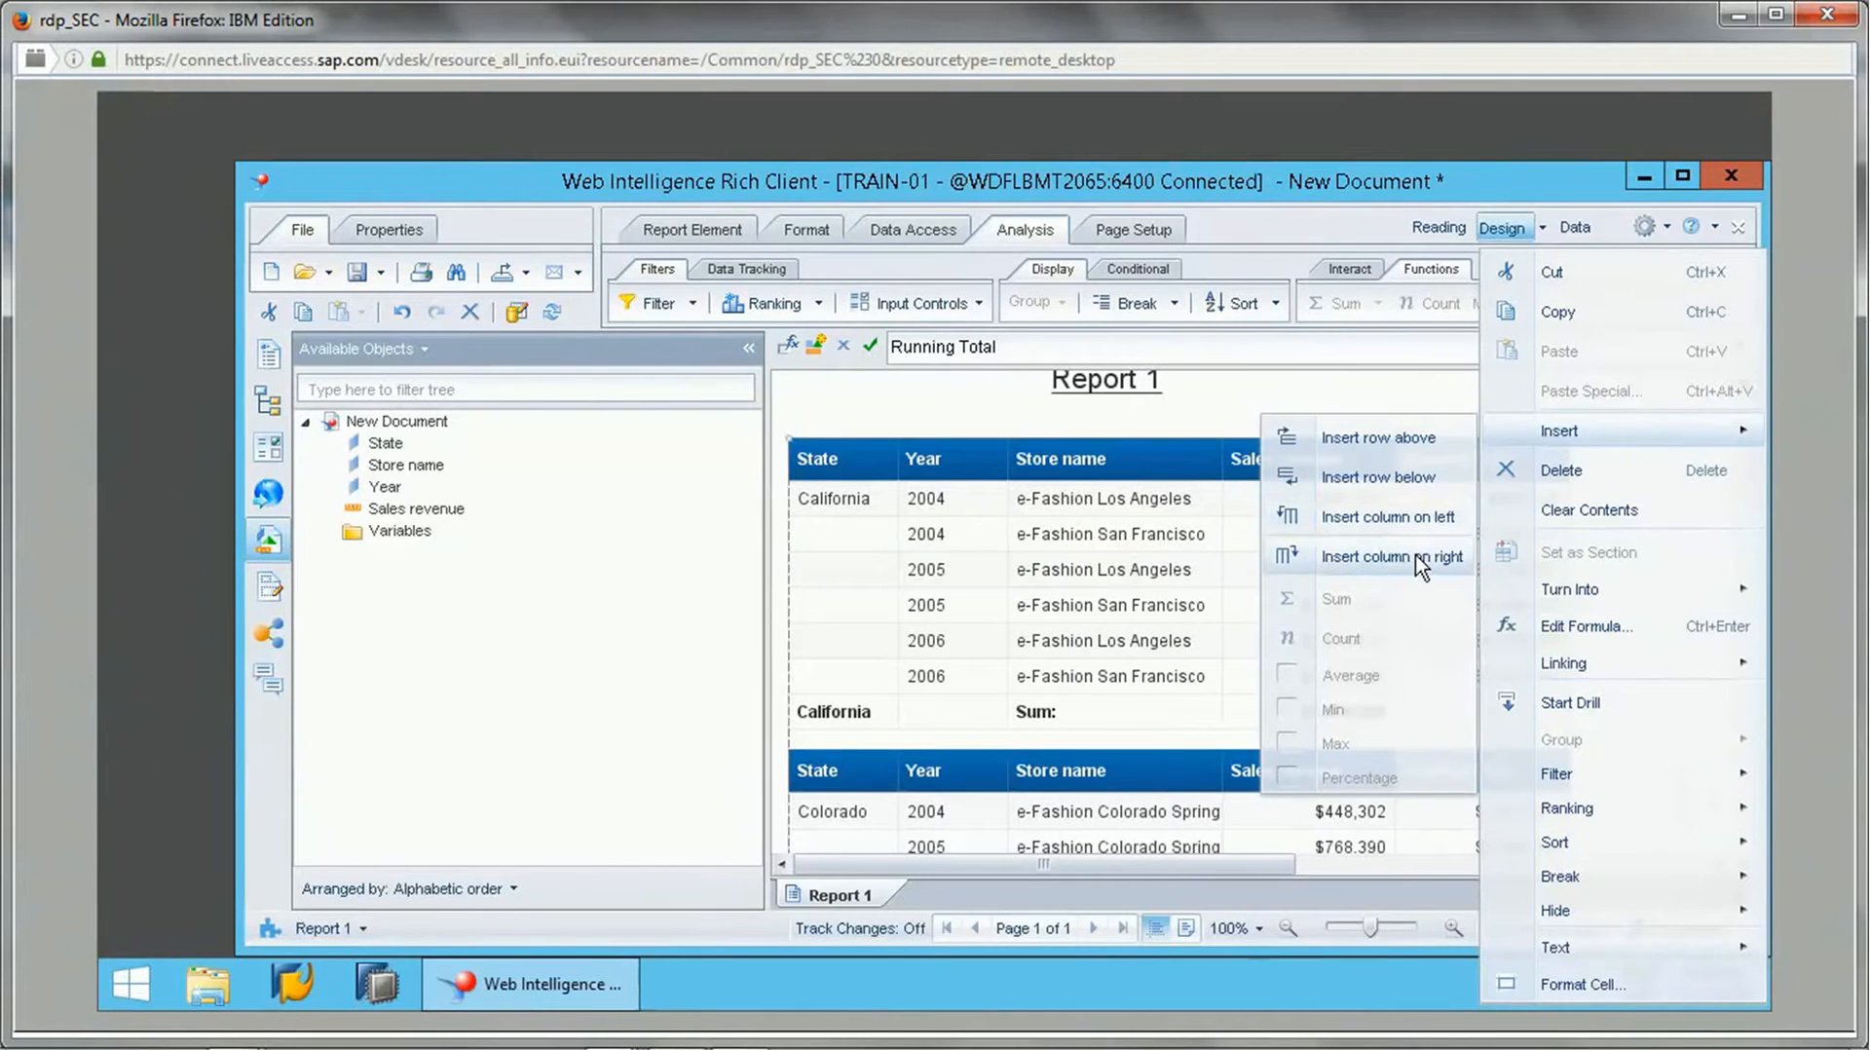
pyautogui.click(1420, 566)
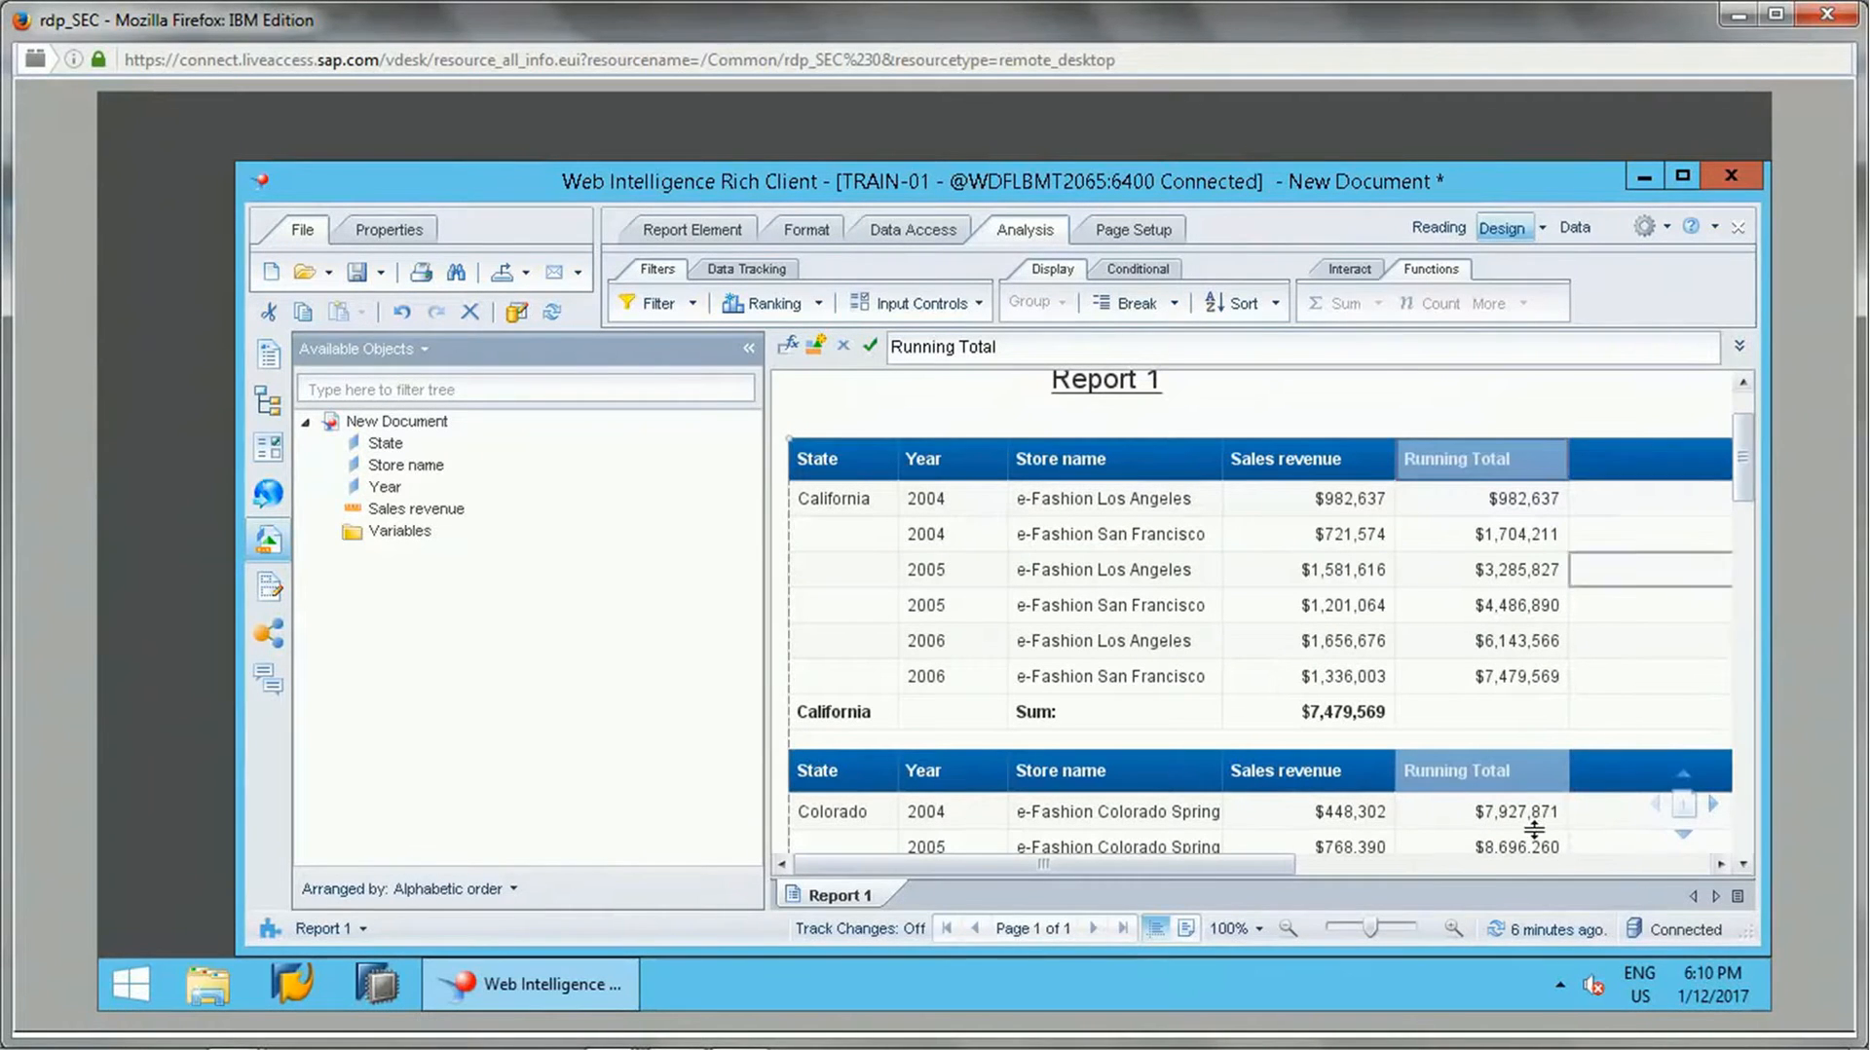
pyautogui.moveTo(1276, 864); pyautogui.dragTo(1407, 861)
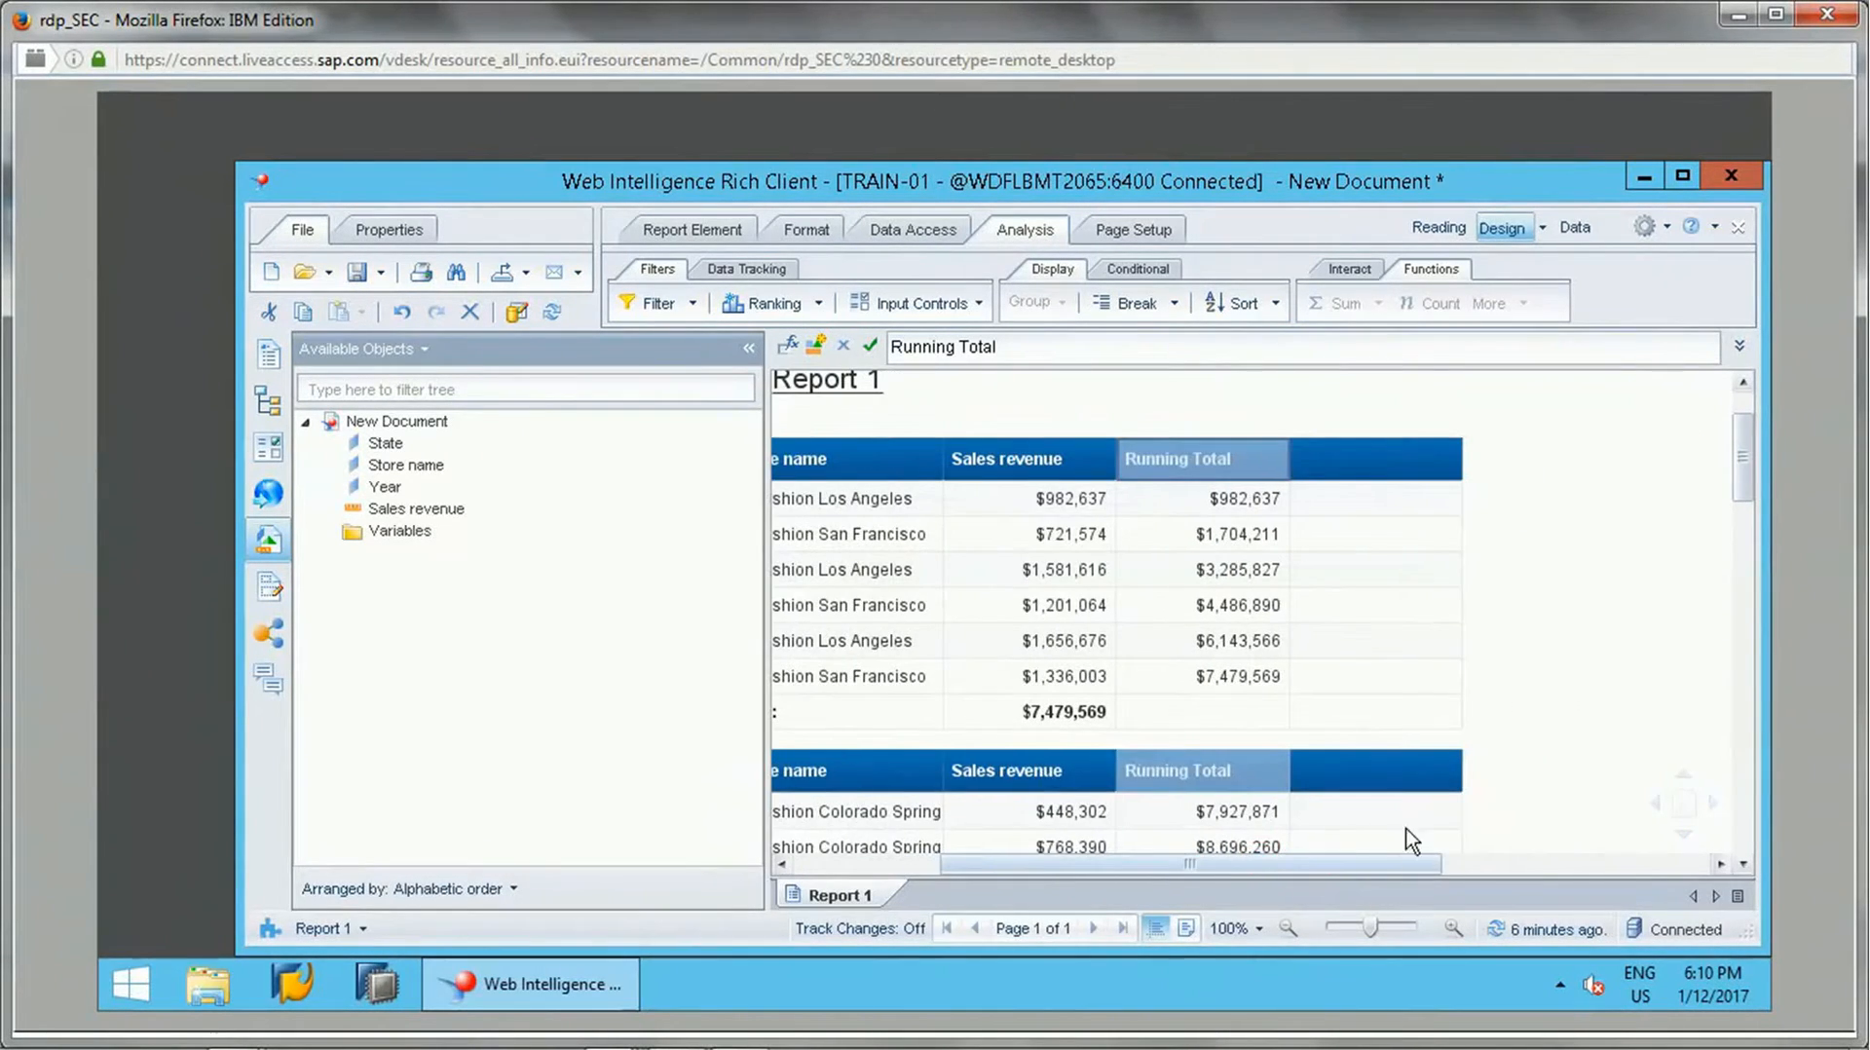
pyautogui.click(1374, 504)
pyautogui.click(1023, 347)
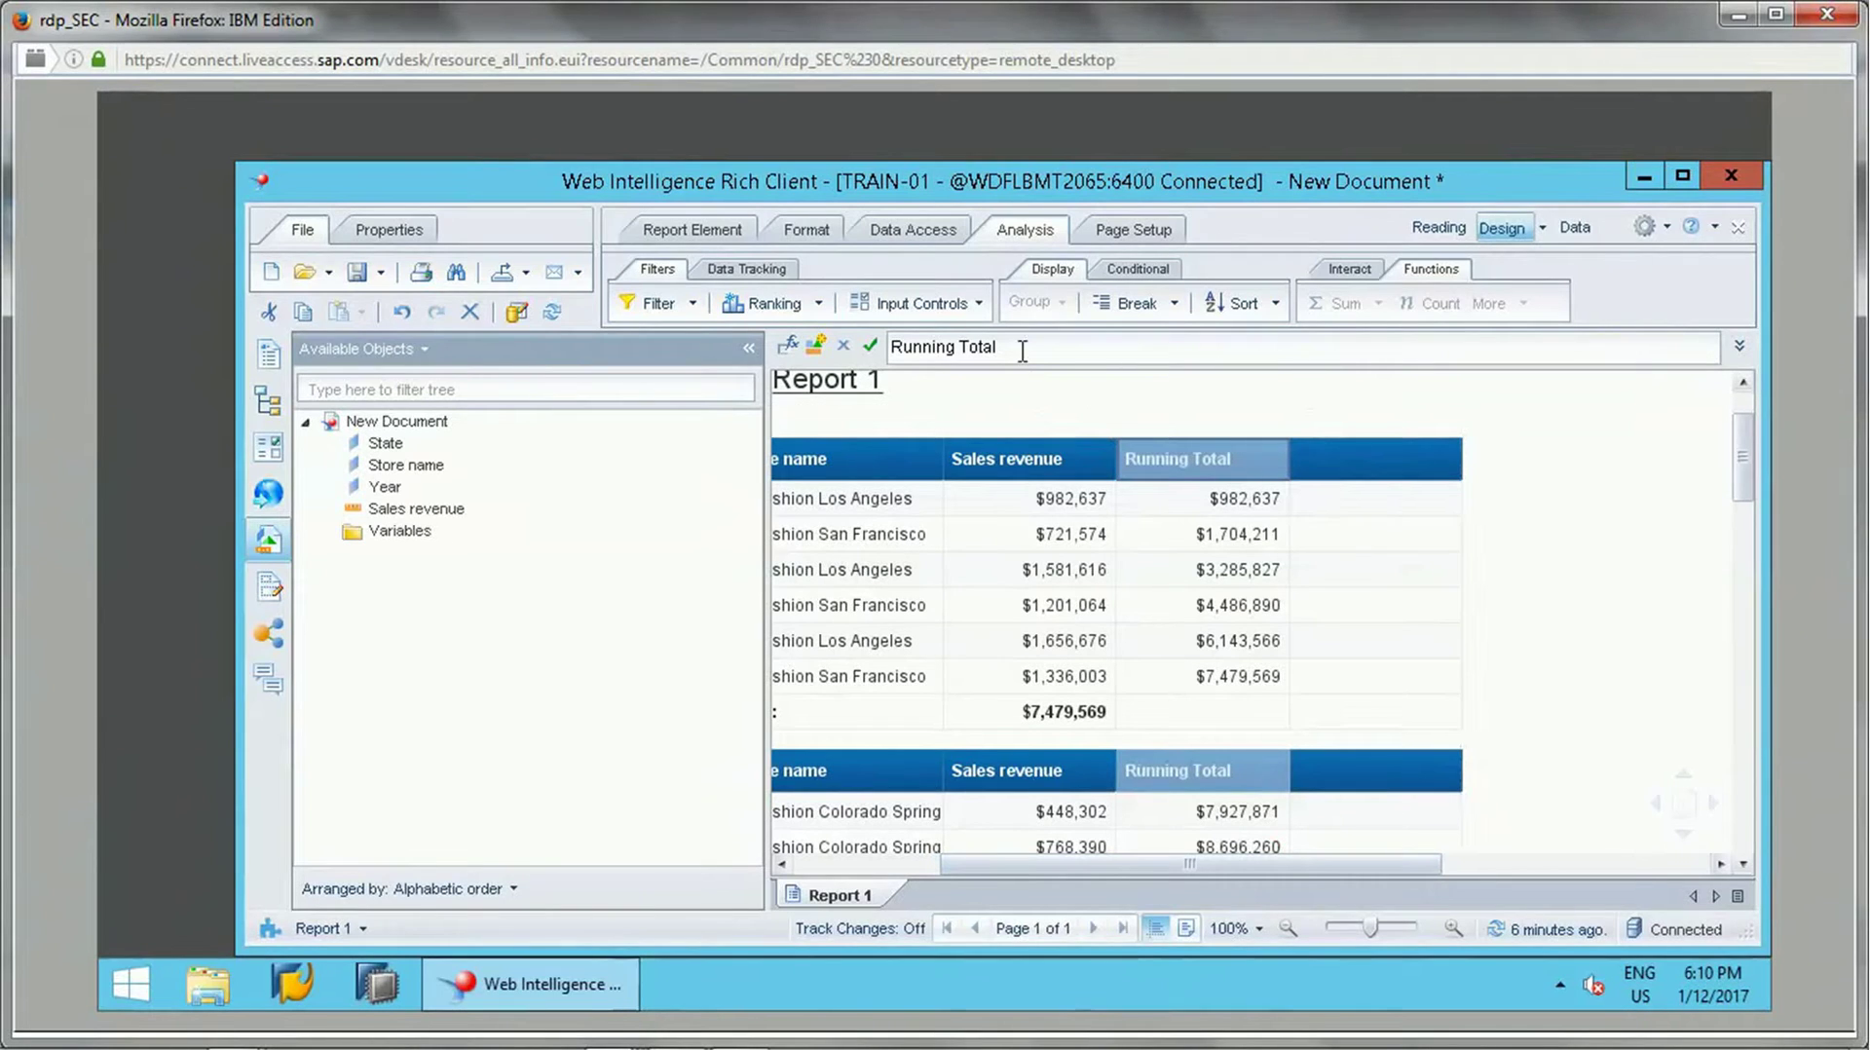
pyautogui.click(1359, 468)
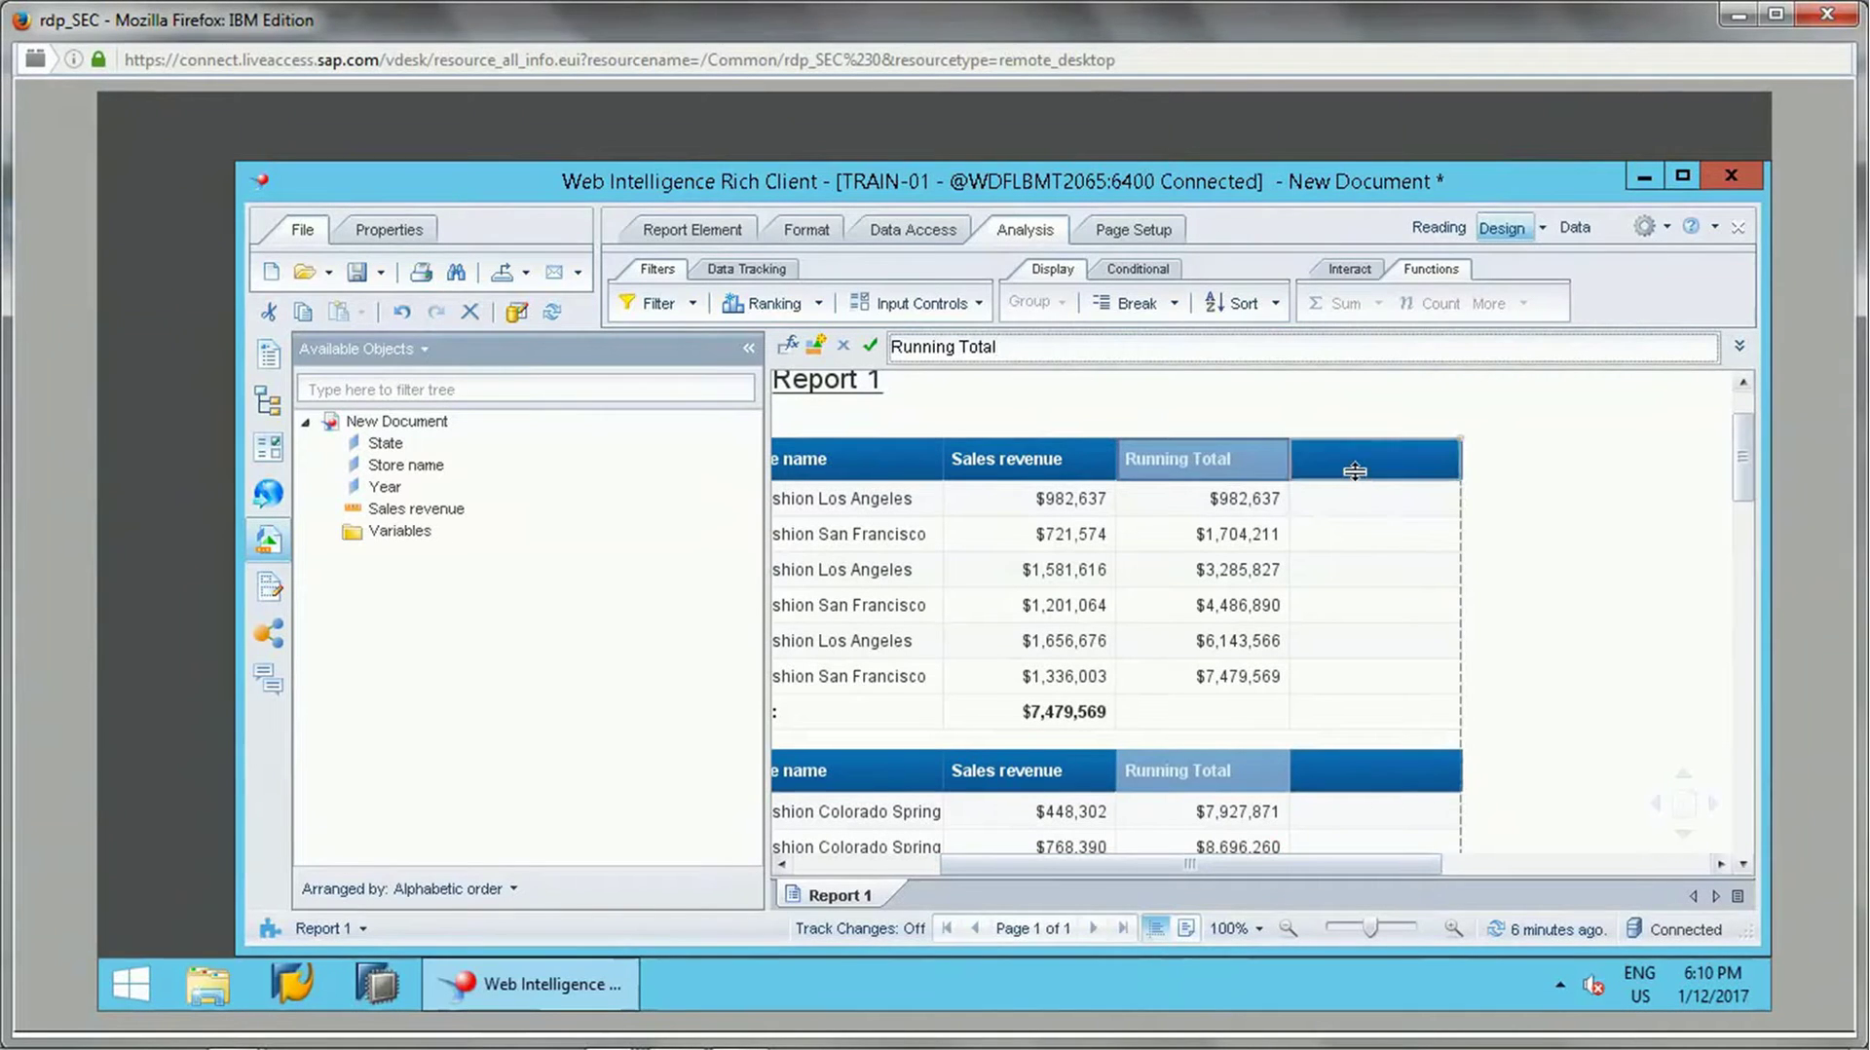
# - Name the header 'Running Total By State' and widen the column to show the full title
pyautogui.click(985, 351)
pyautogui.write('Run')
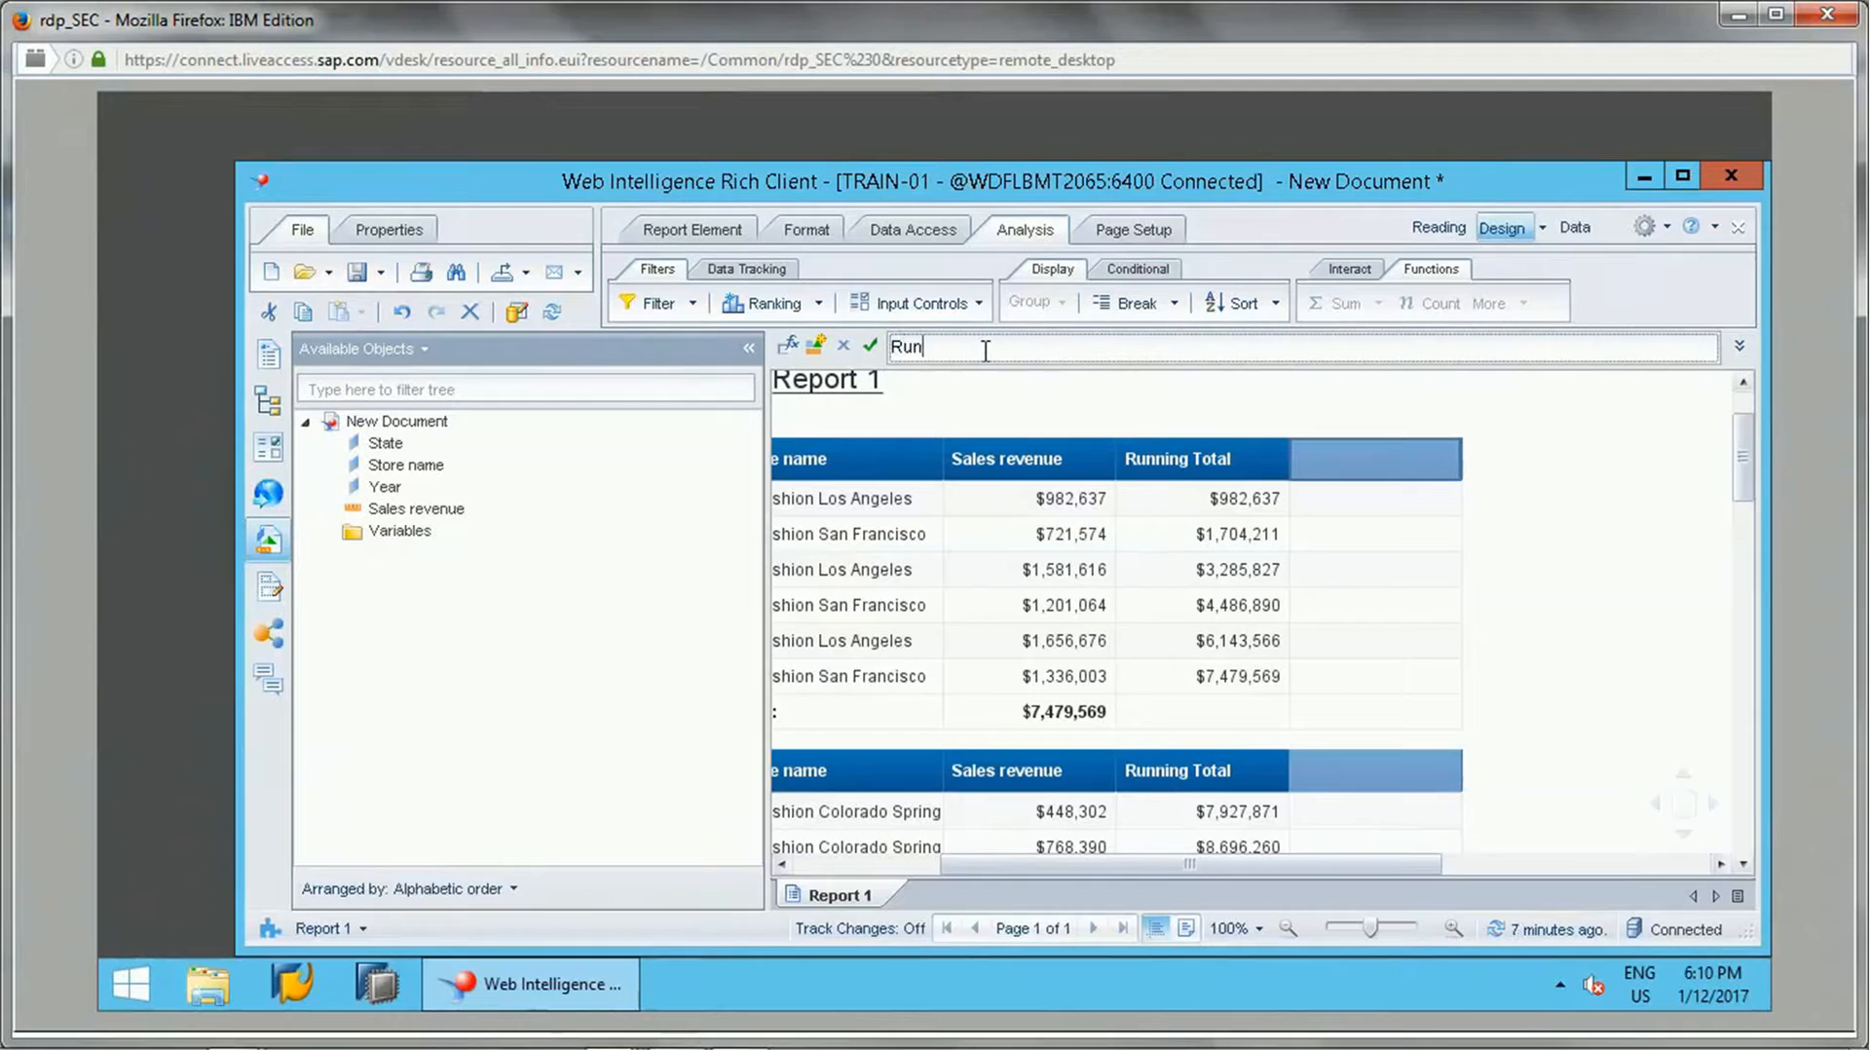
pyautogui.write(' By State')
pyautogui.click(1405, 496)
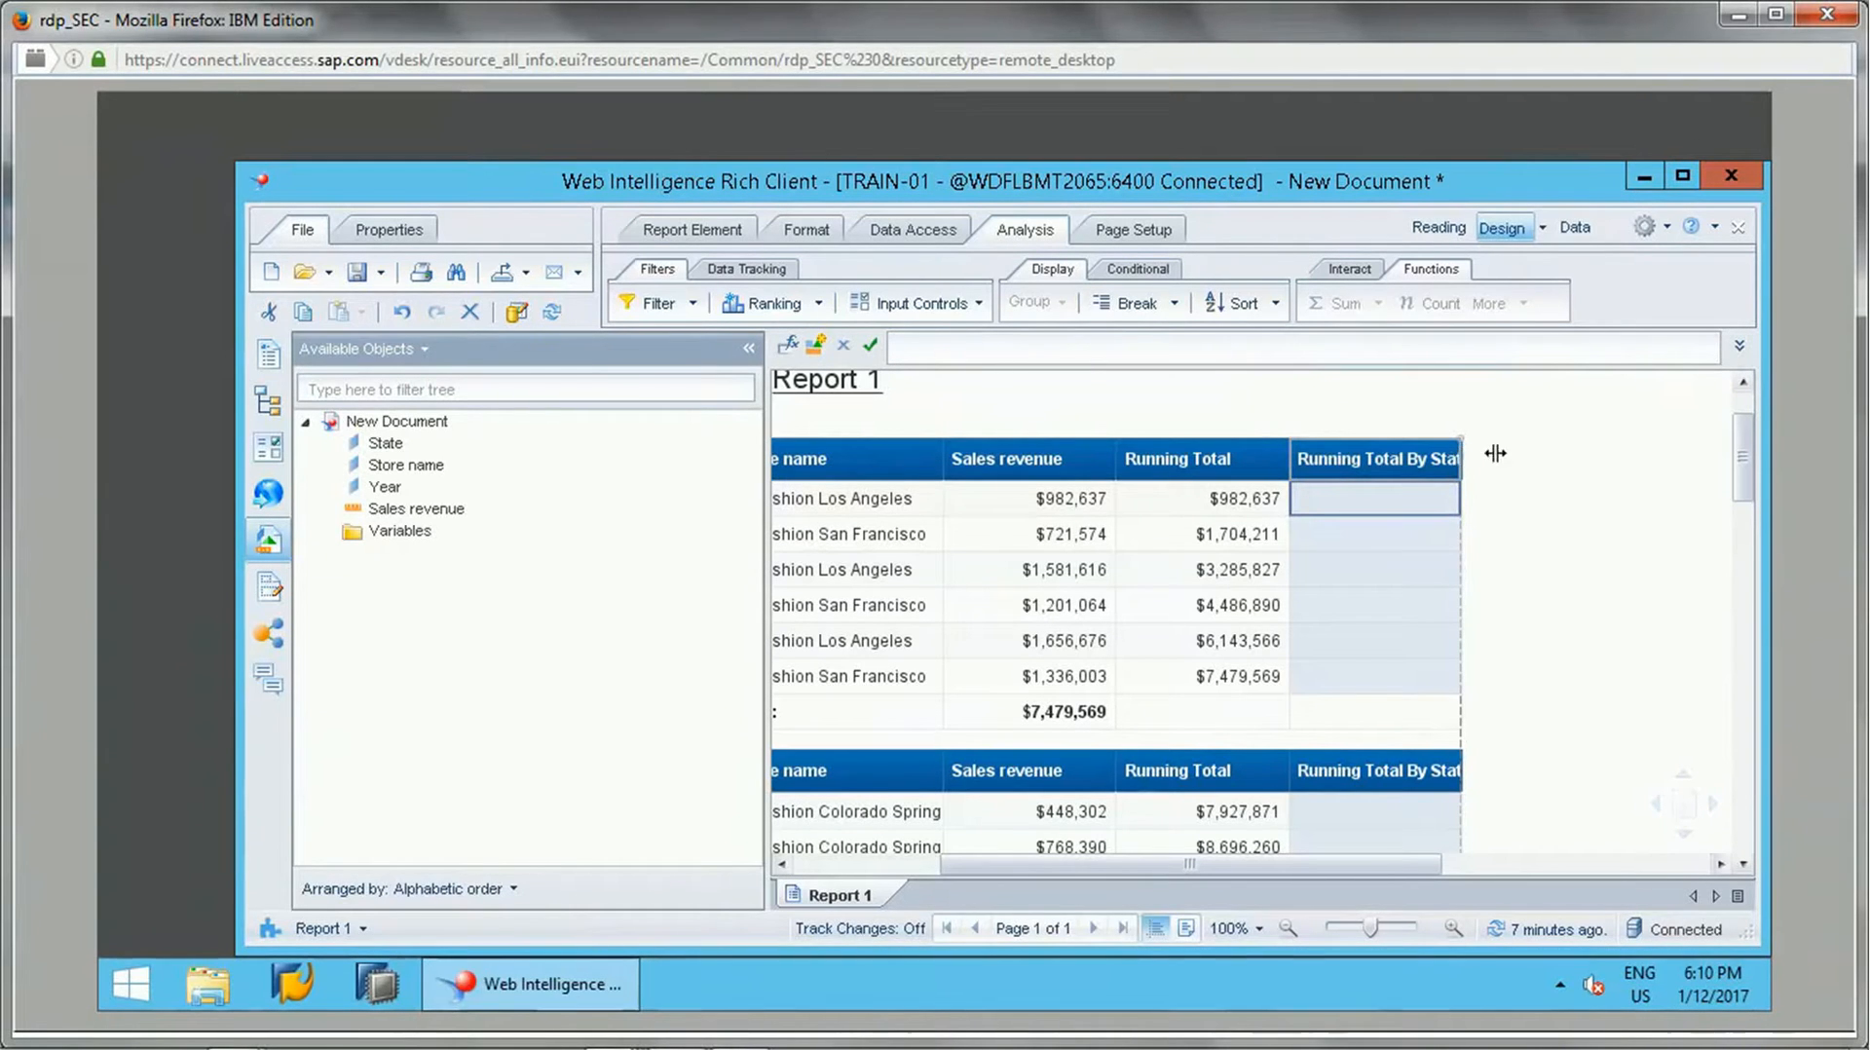
pyautogui.click(1463, 458)
pyautogui.moveTo(1463, 458); pyautogui.dragTo(1516, 455)
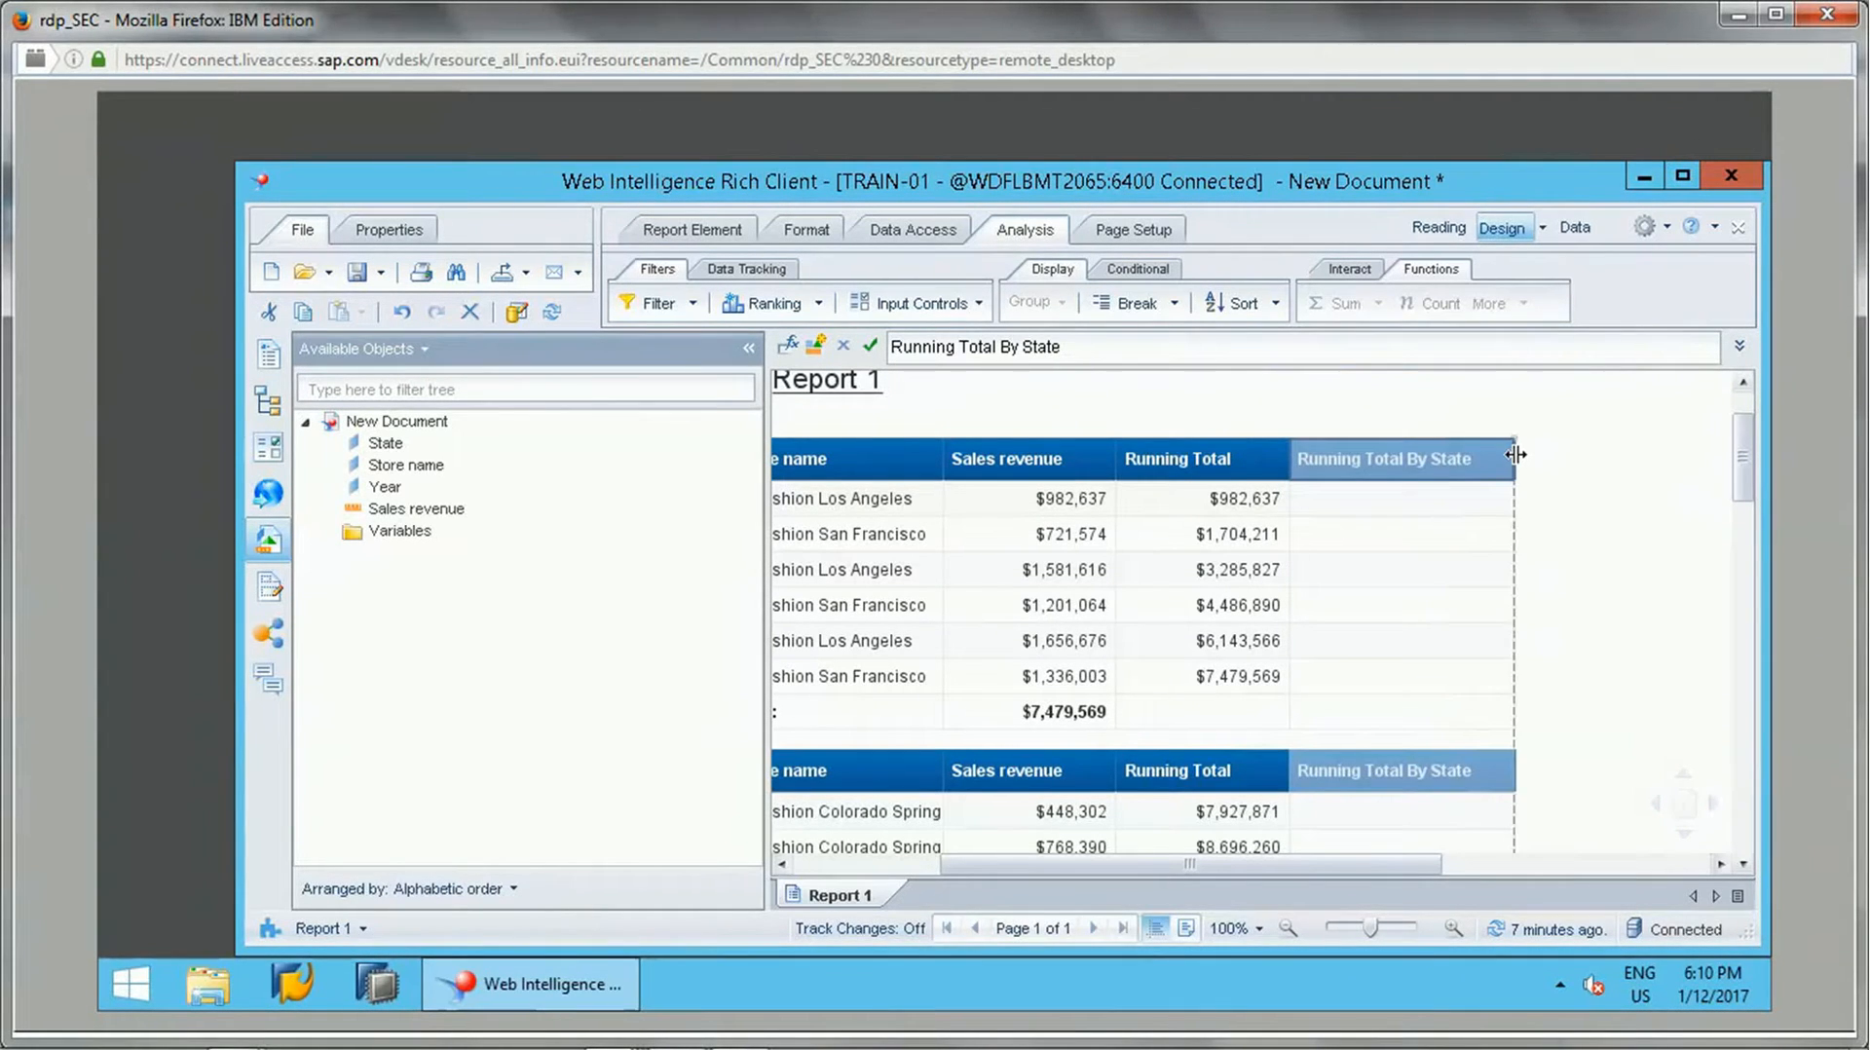
# - Give the new column the formula =RunningSum([Sales revenue];([State])) so totals restart per state
pyautogui.click(1201, 496)
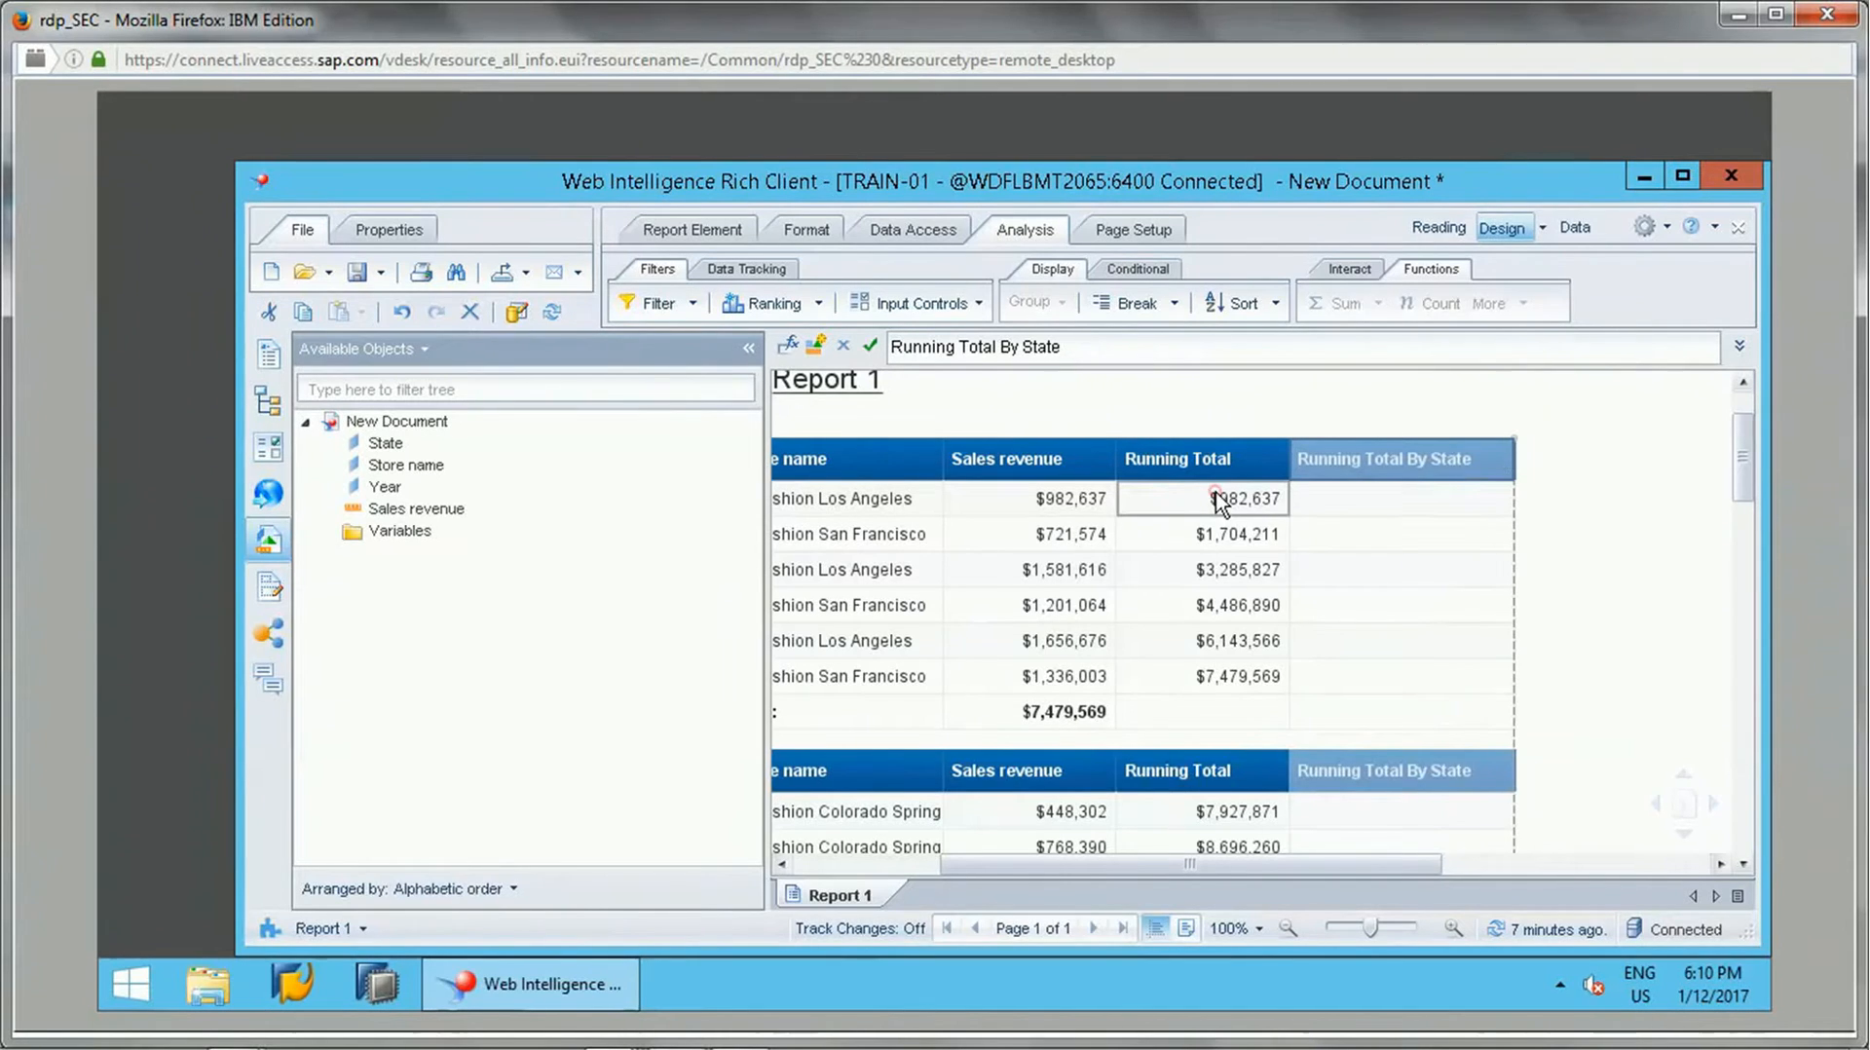
pyautogui.moveTo(1140, 347); pyautogui.dragTo(882, 351)
pyautogui.hotkey('ctrl', 'c')
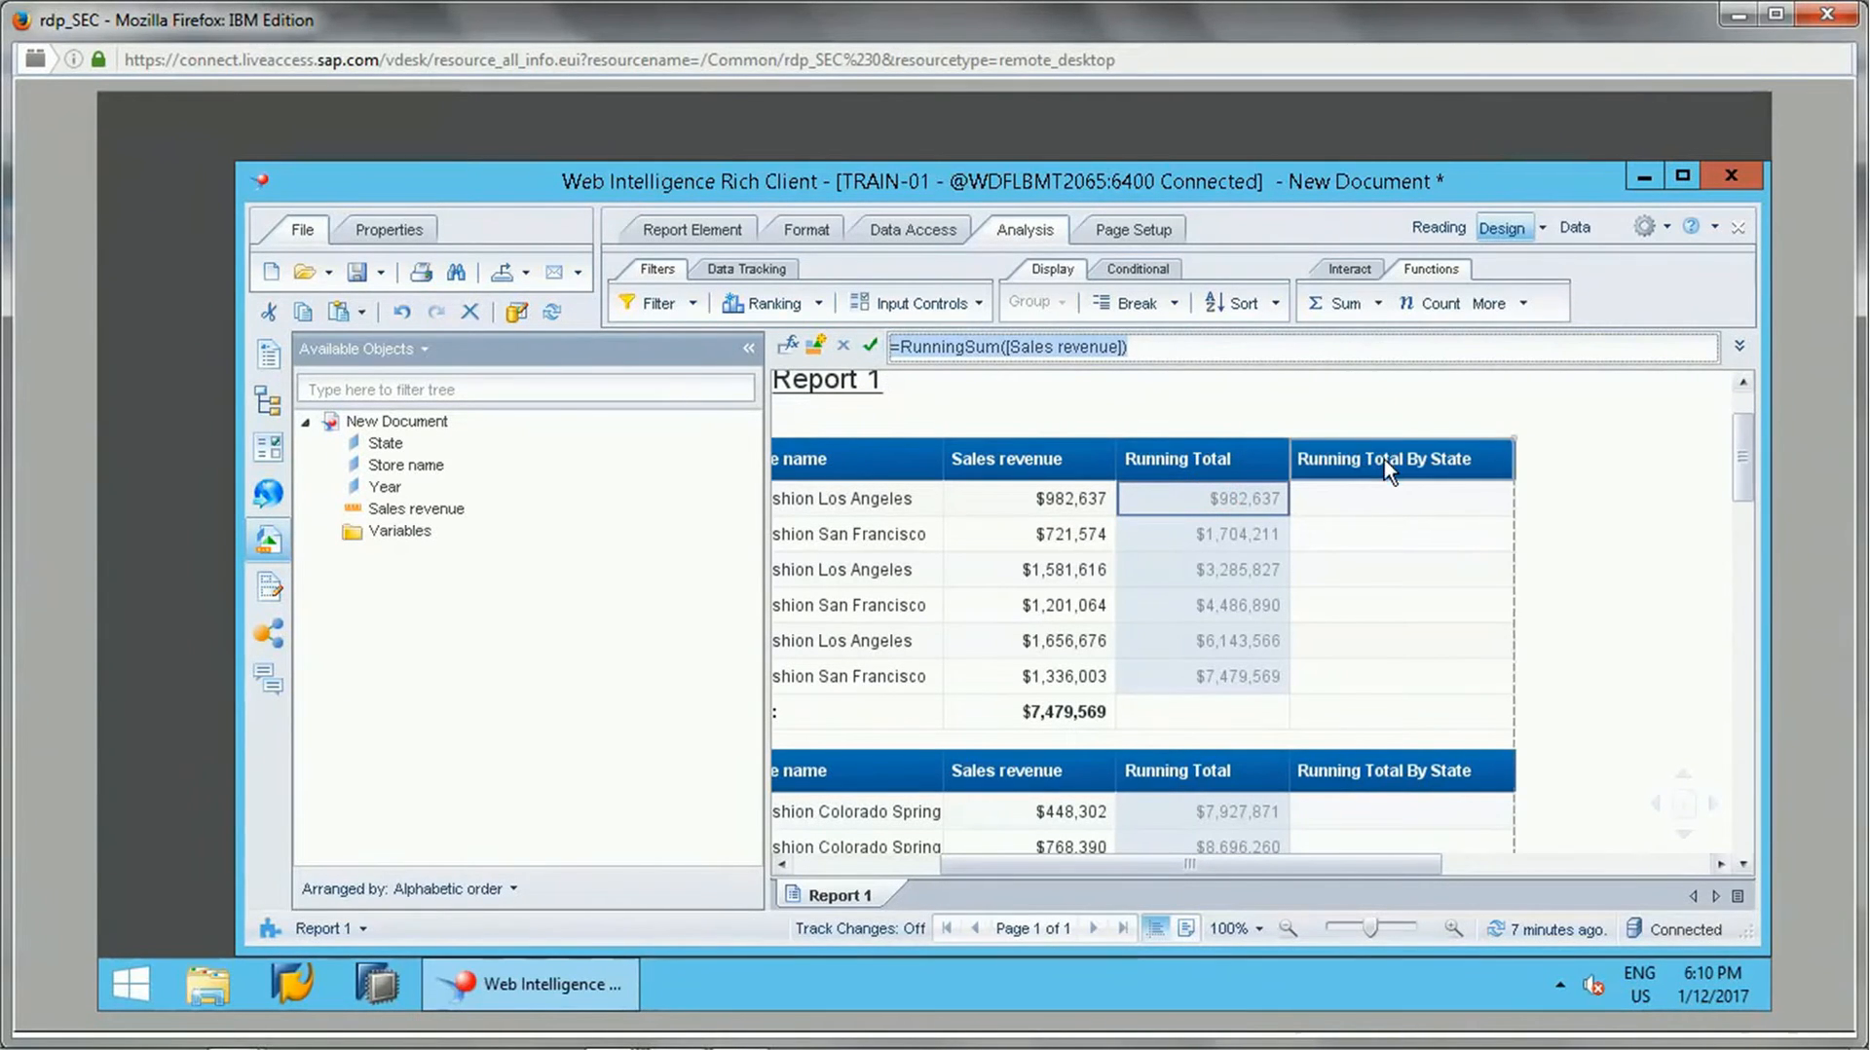
pyautogui.click(1381, 499)
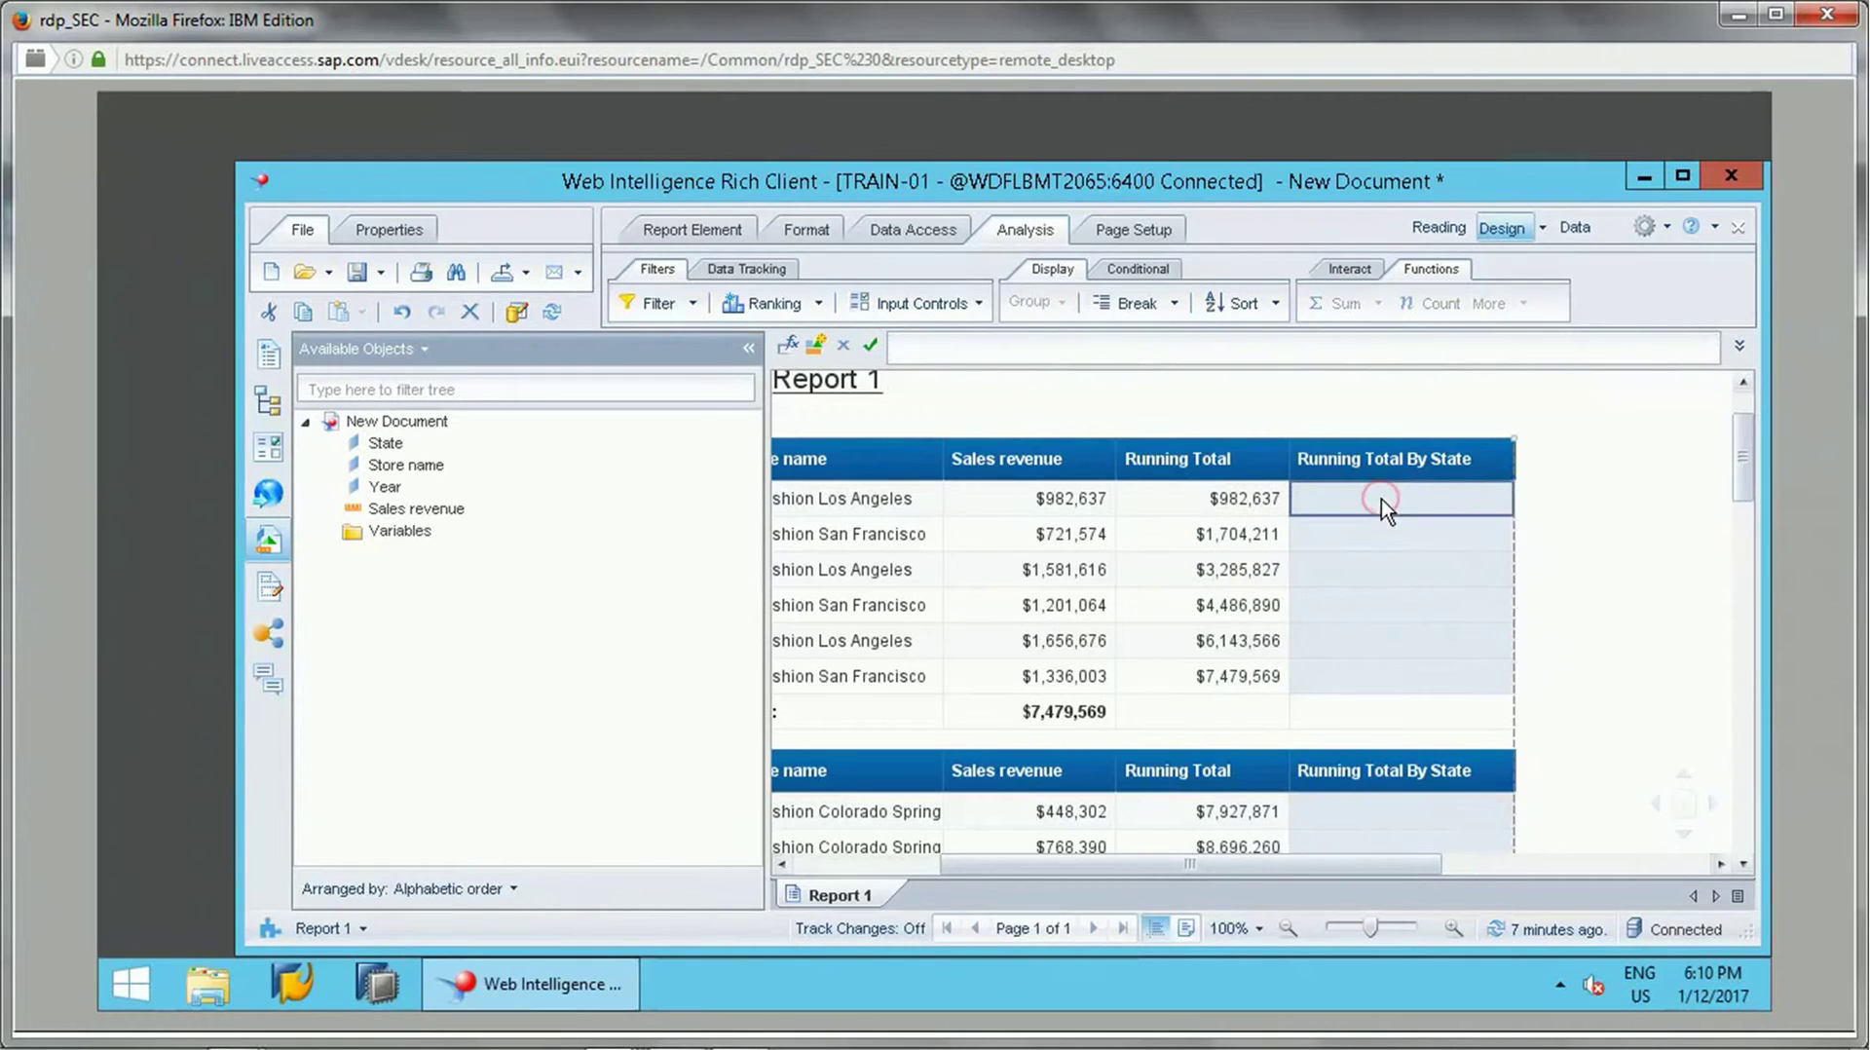
pyautogui.click(1056, 345)
pyautogui.hotkey('ctrl', 'v')
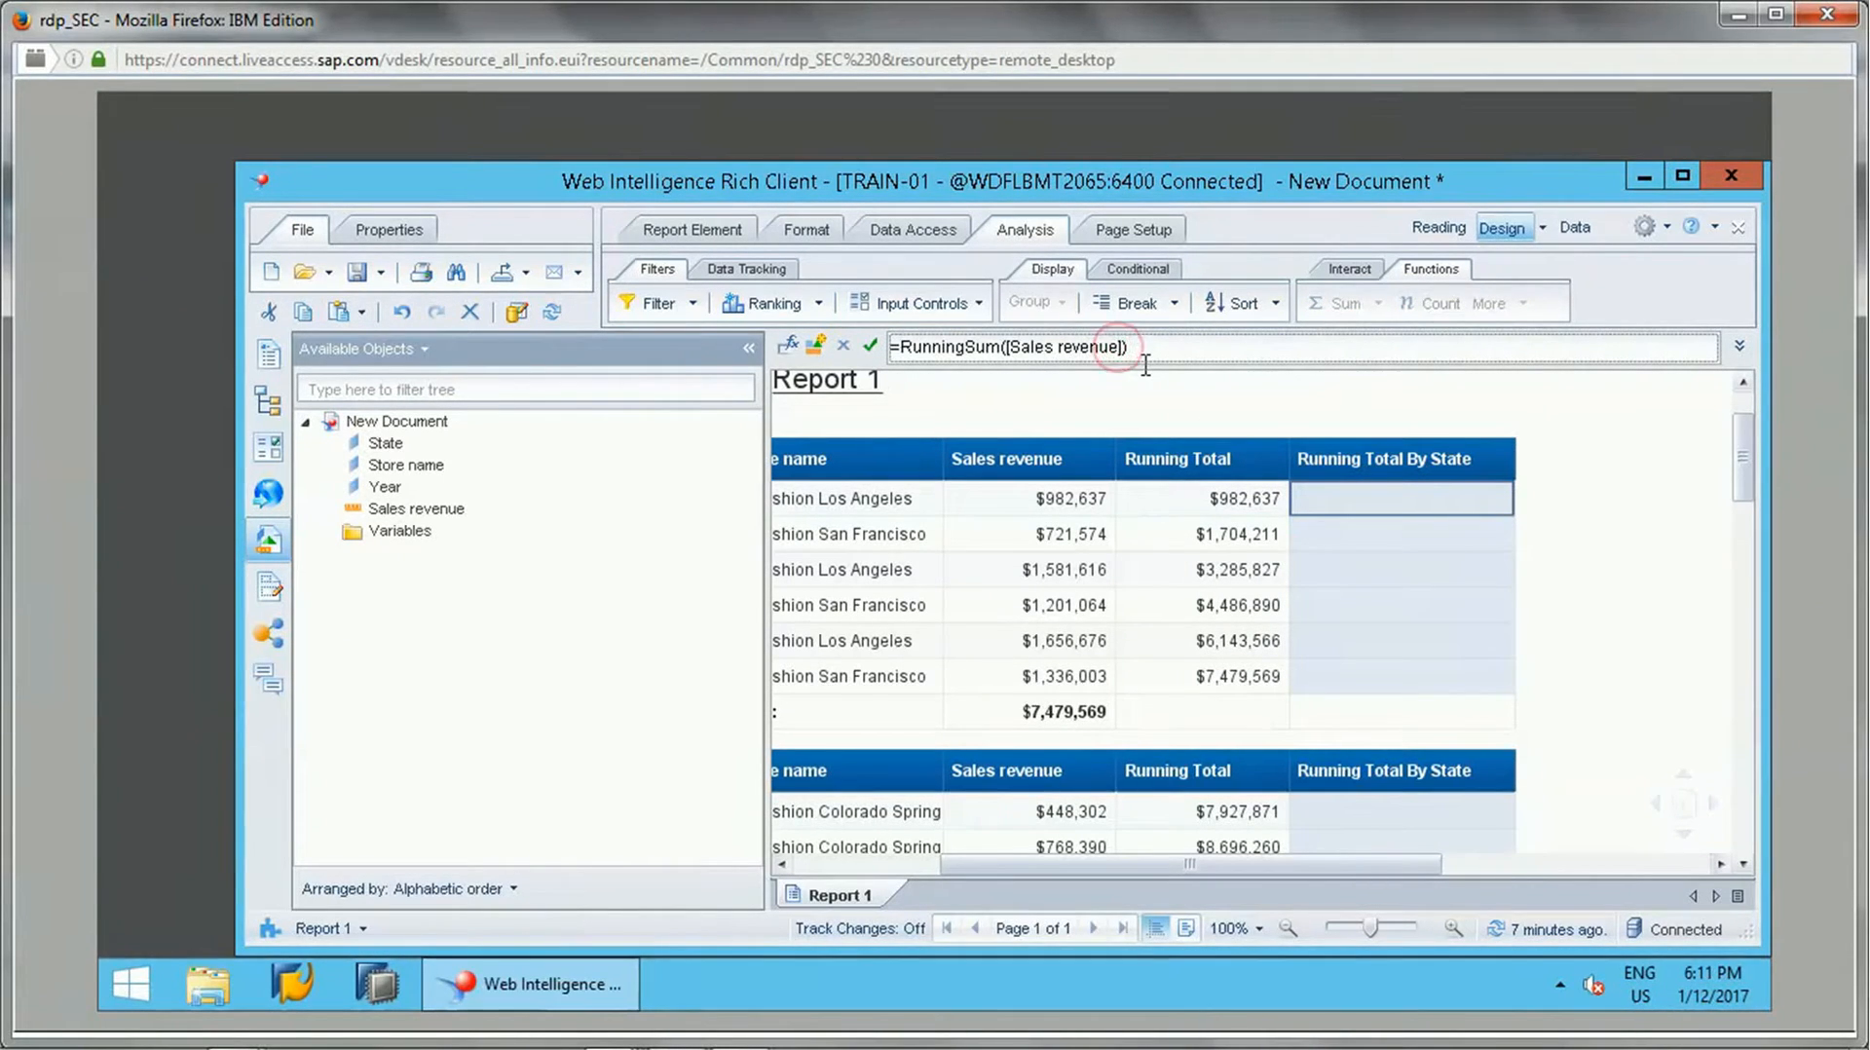
pyautogui.write(';')
pyautogui.write(' (')
pyautogui.write('[')
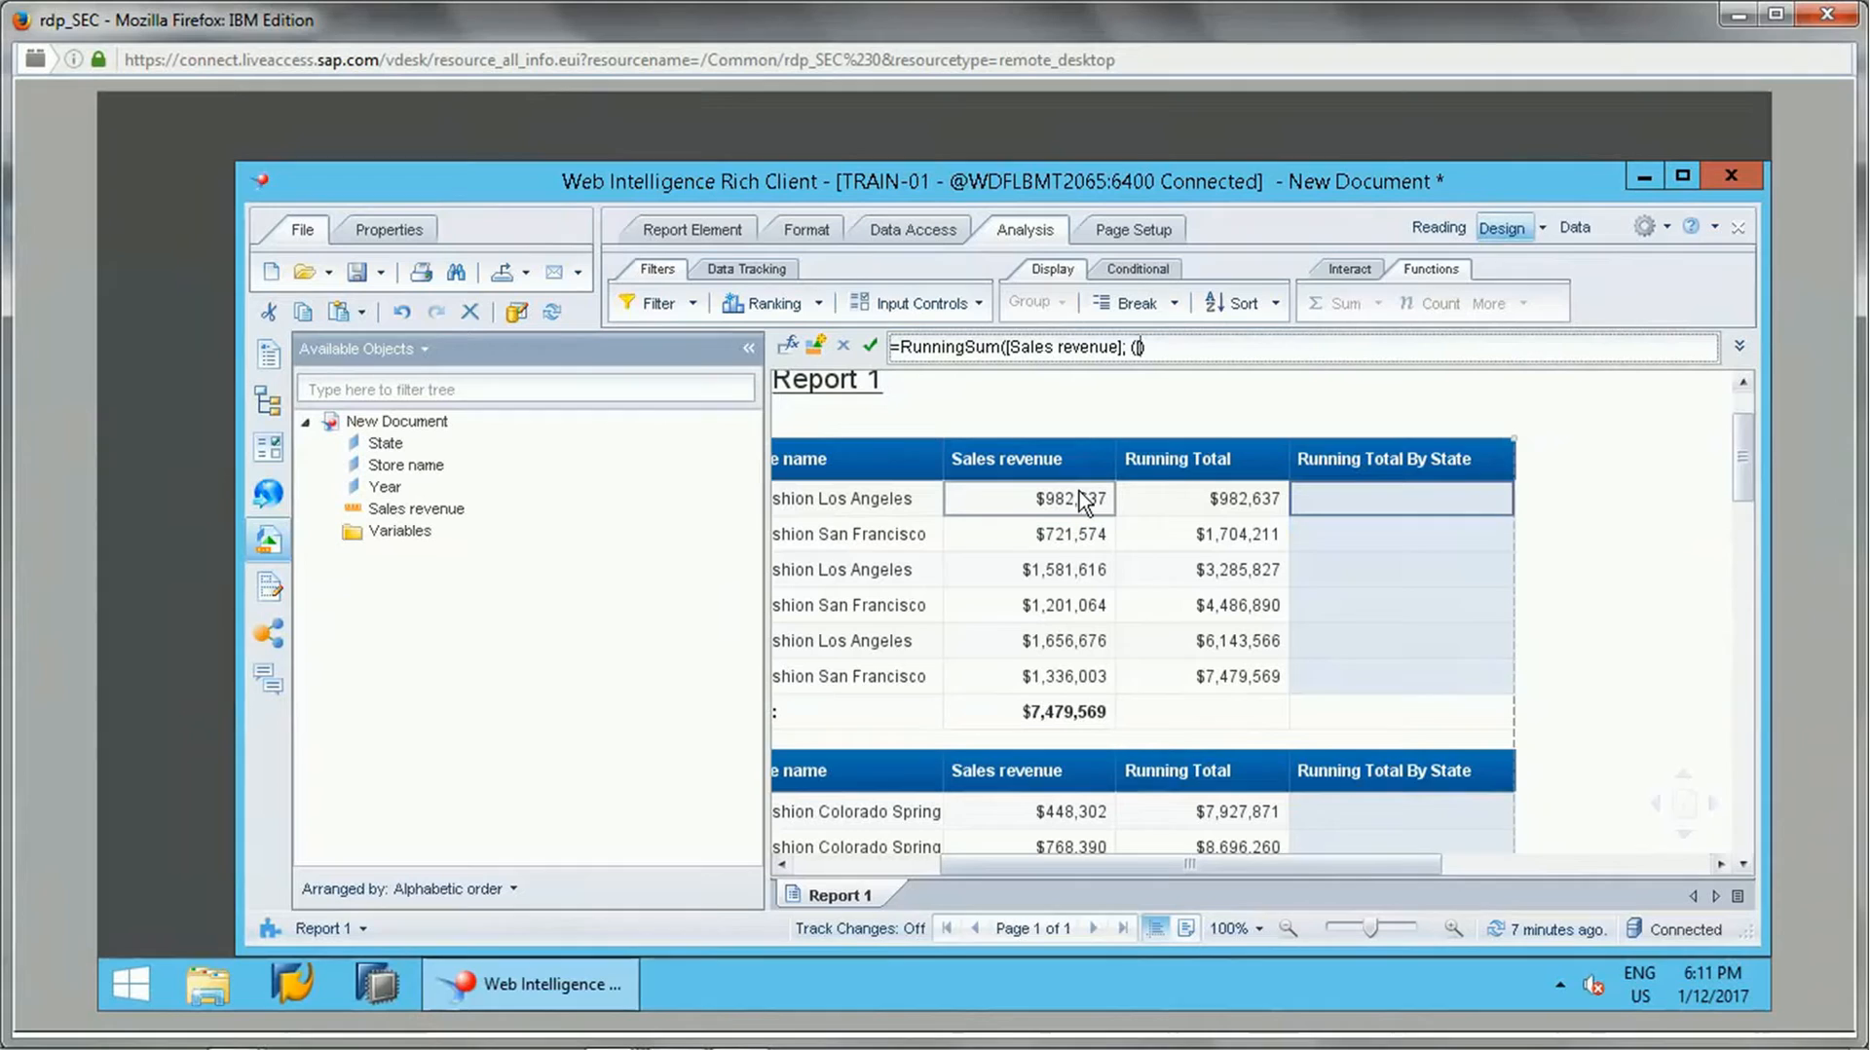
pyautogui.write('State')
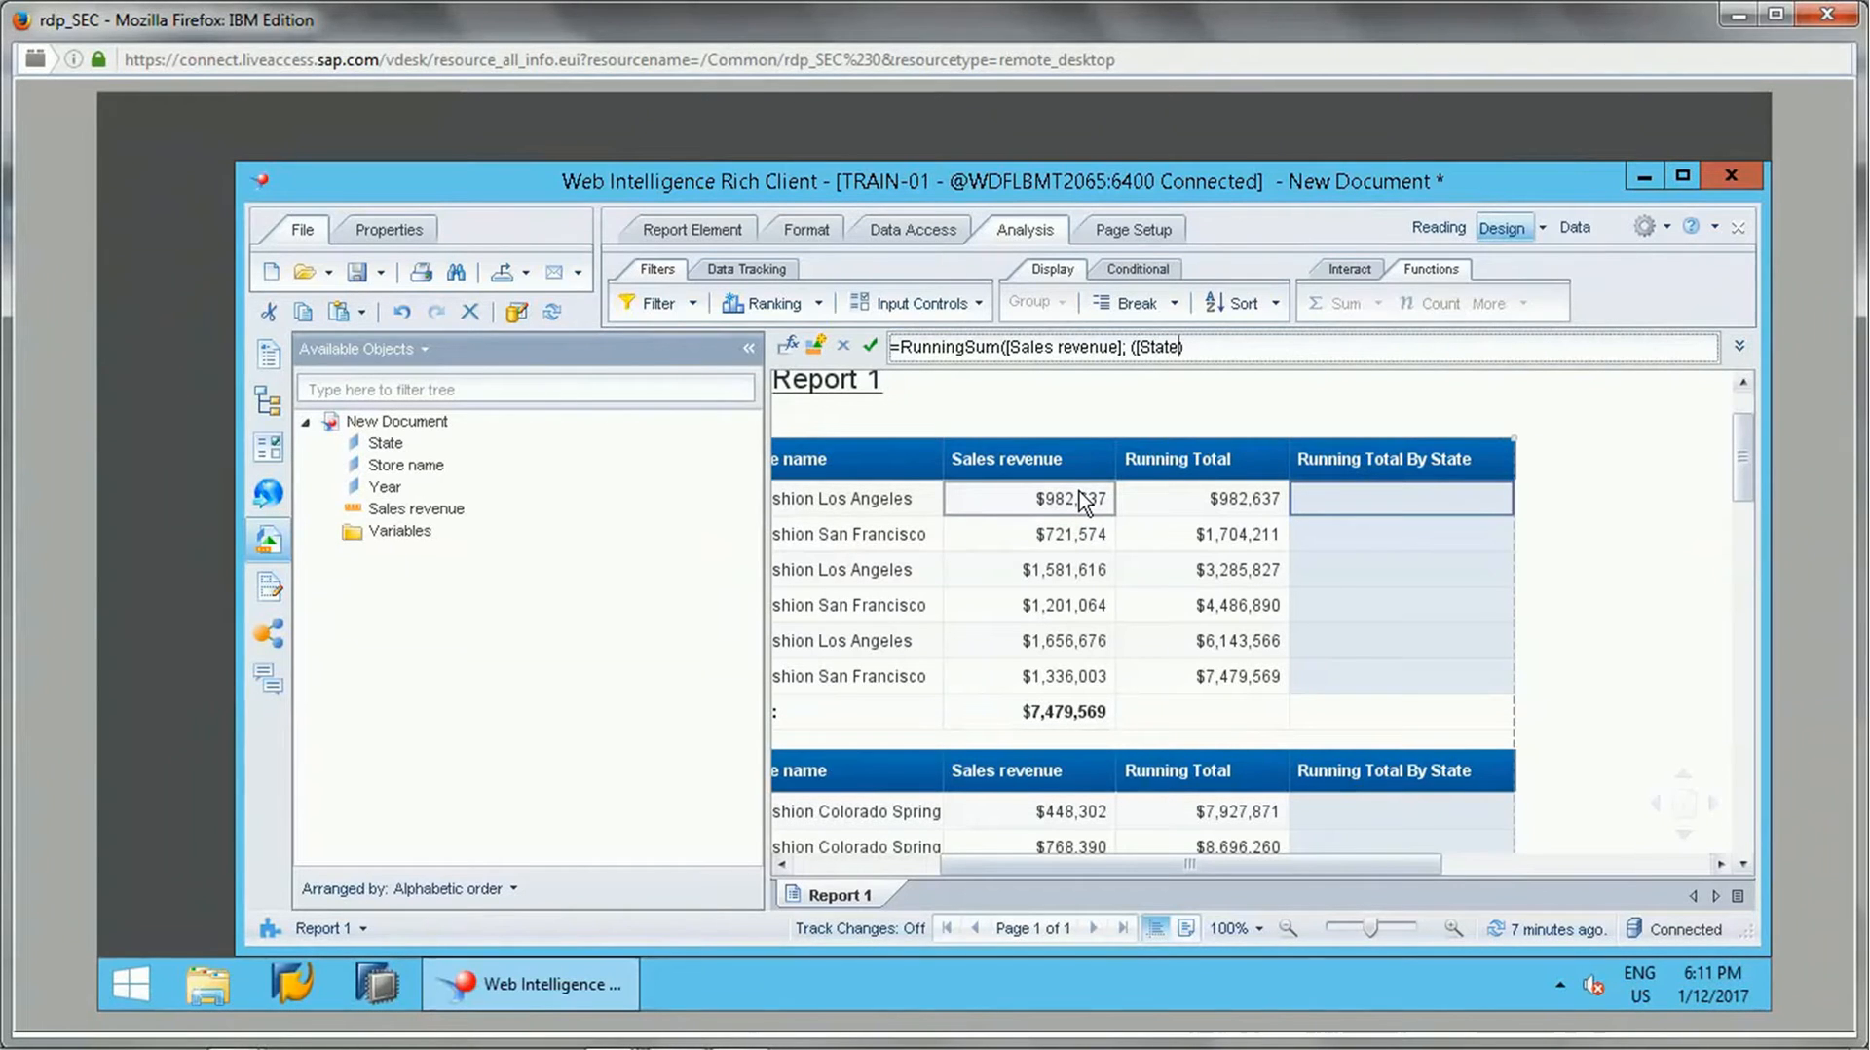
pyautogui.write('])')
pyautogui.click(869, 347)
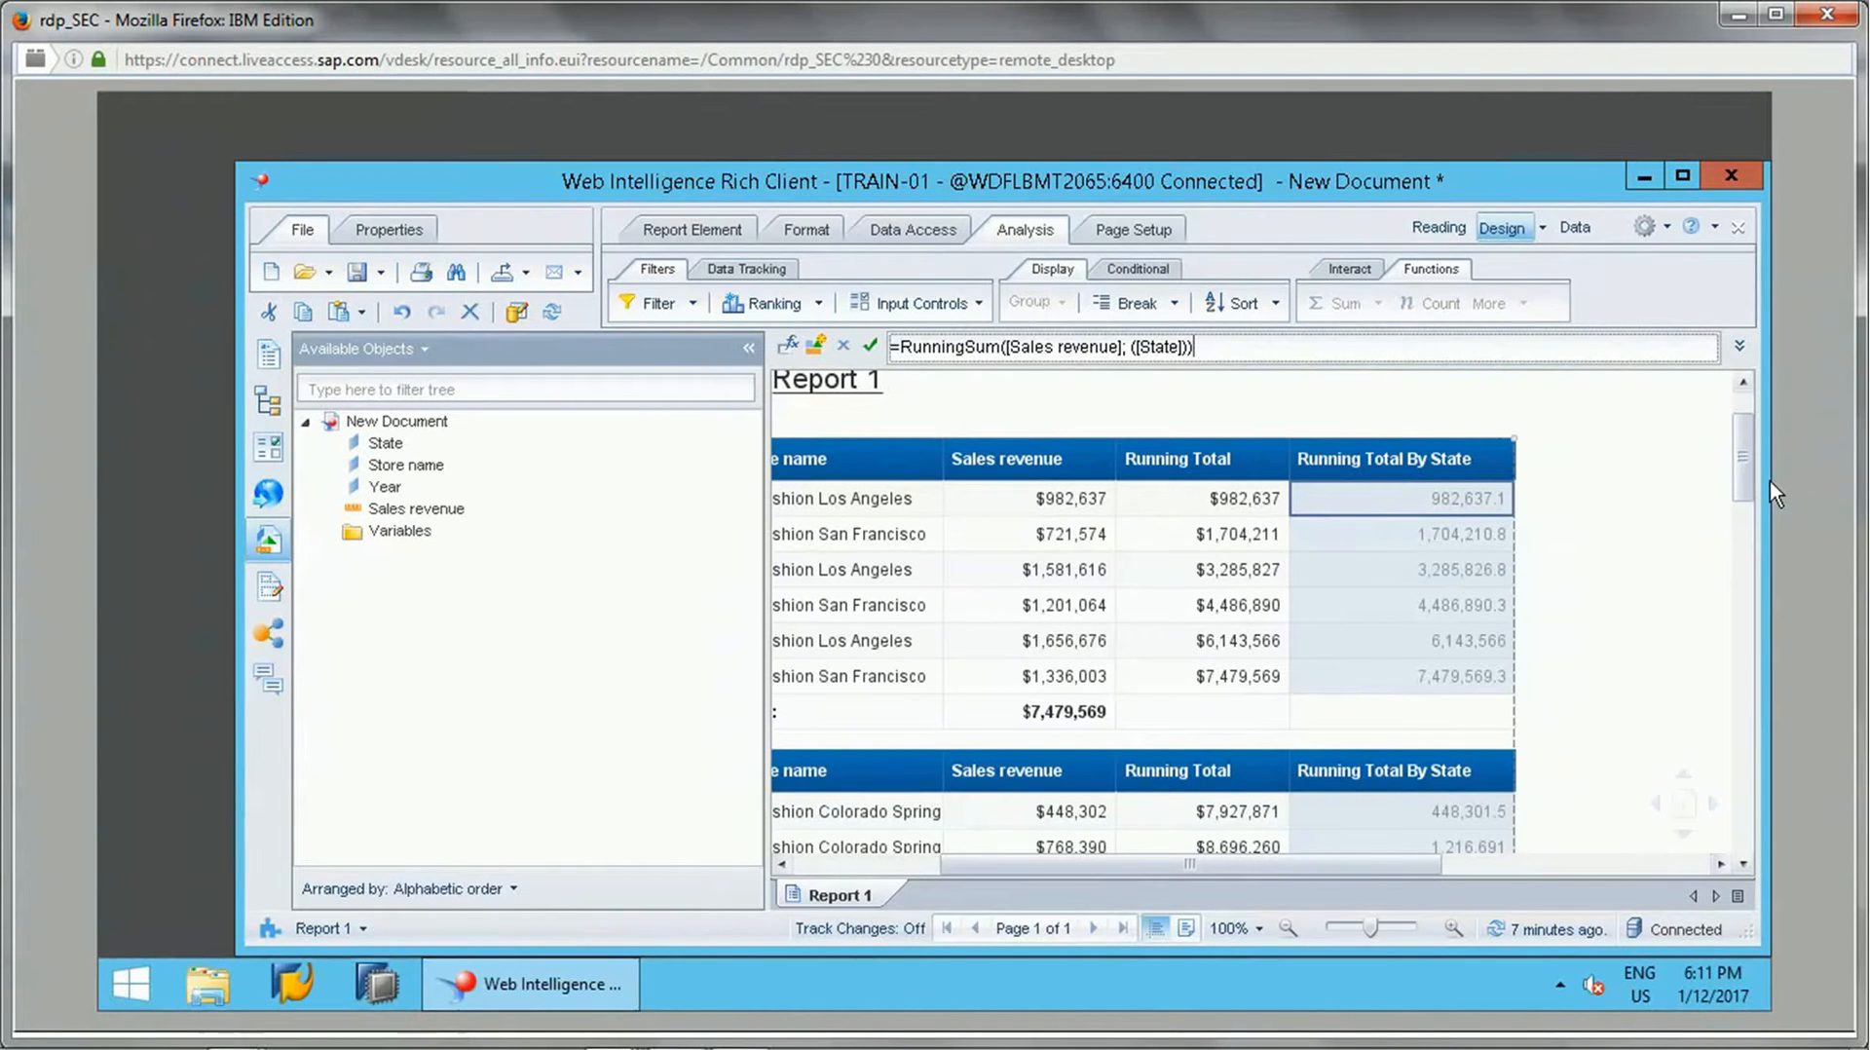
pyautogui.moveTo(1745, 485); pyautogui.dragTo(1749, 508)
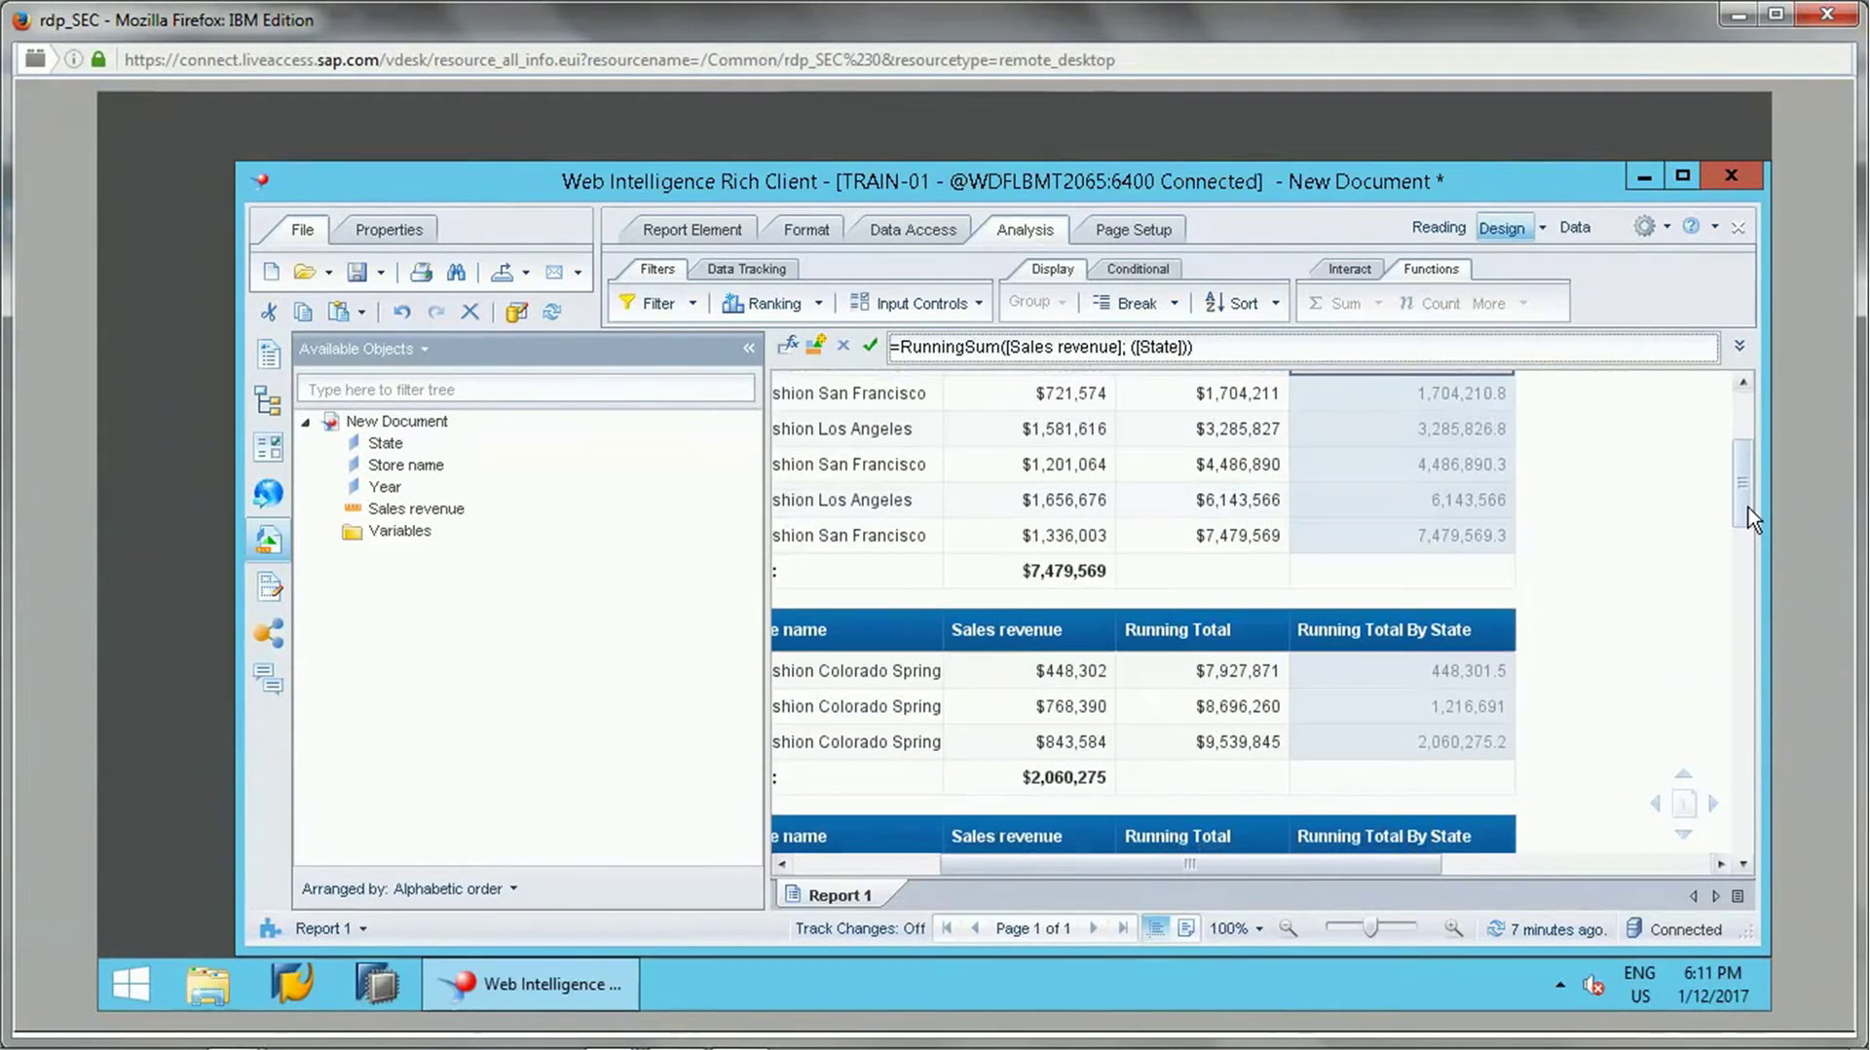
pyautogui.click(1436, 530)
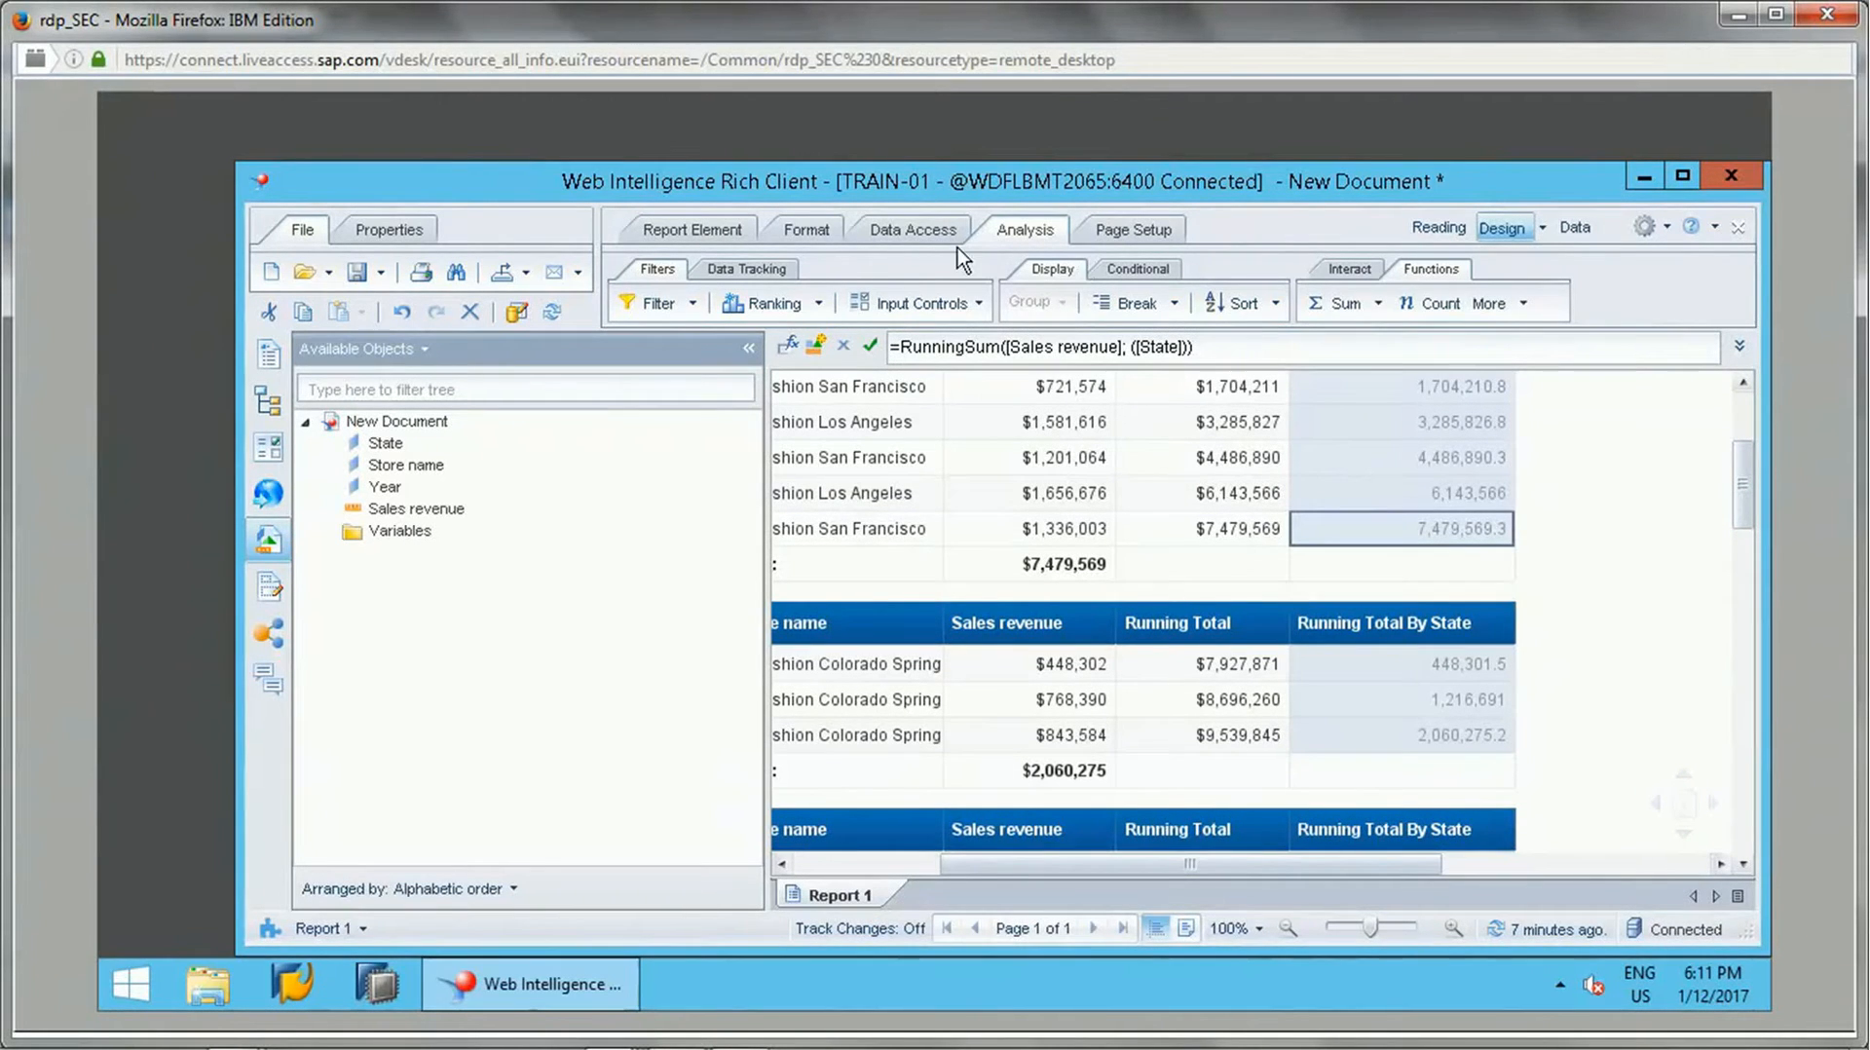
# - Format the Running Total By State values as $1,234.57 currency with two decimals
pyautogui.click(807, 230)
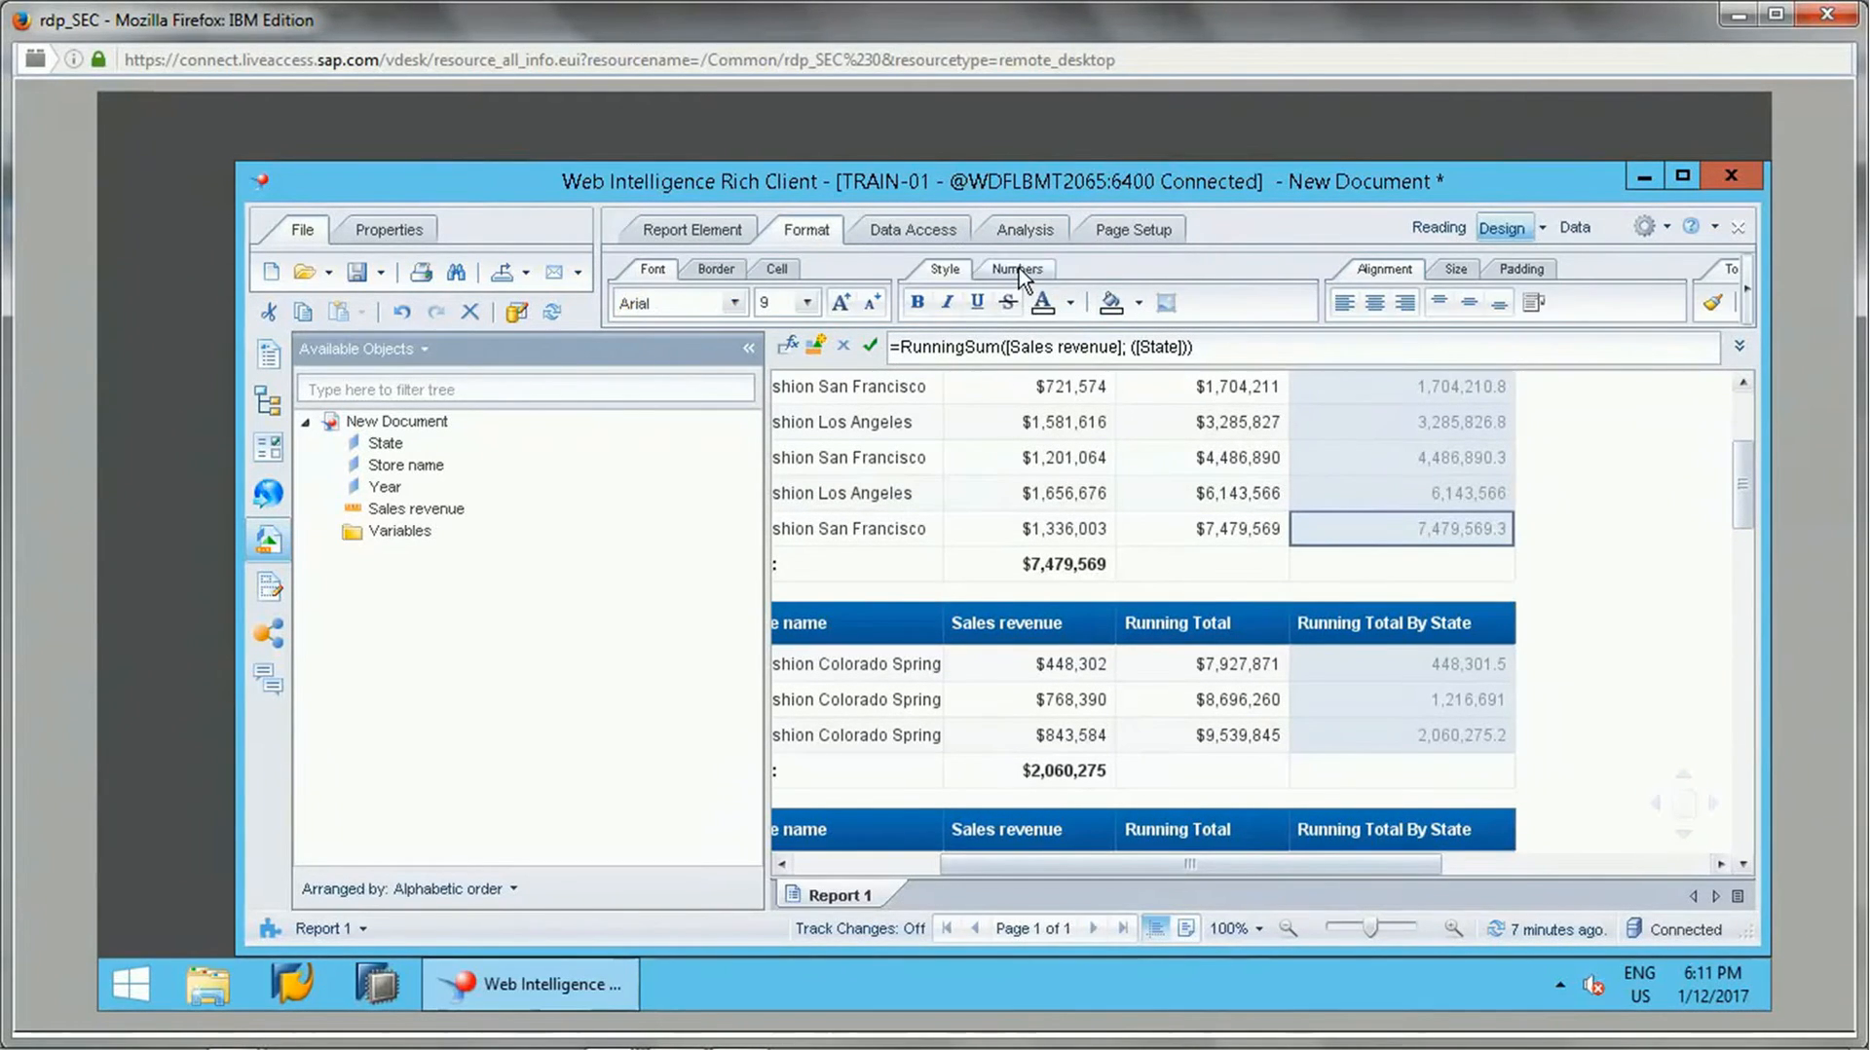
pyautogui.click(1017, 269)
pyautogui.click(1188, 303)
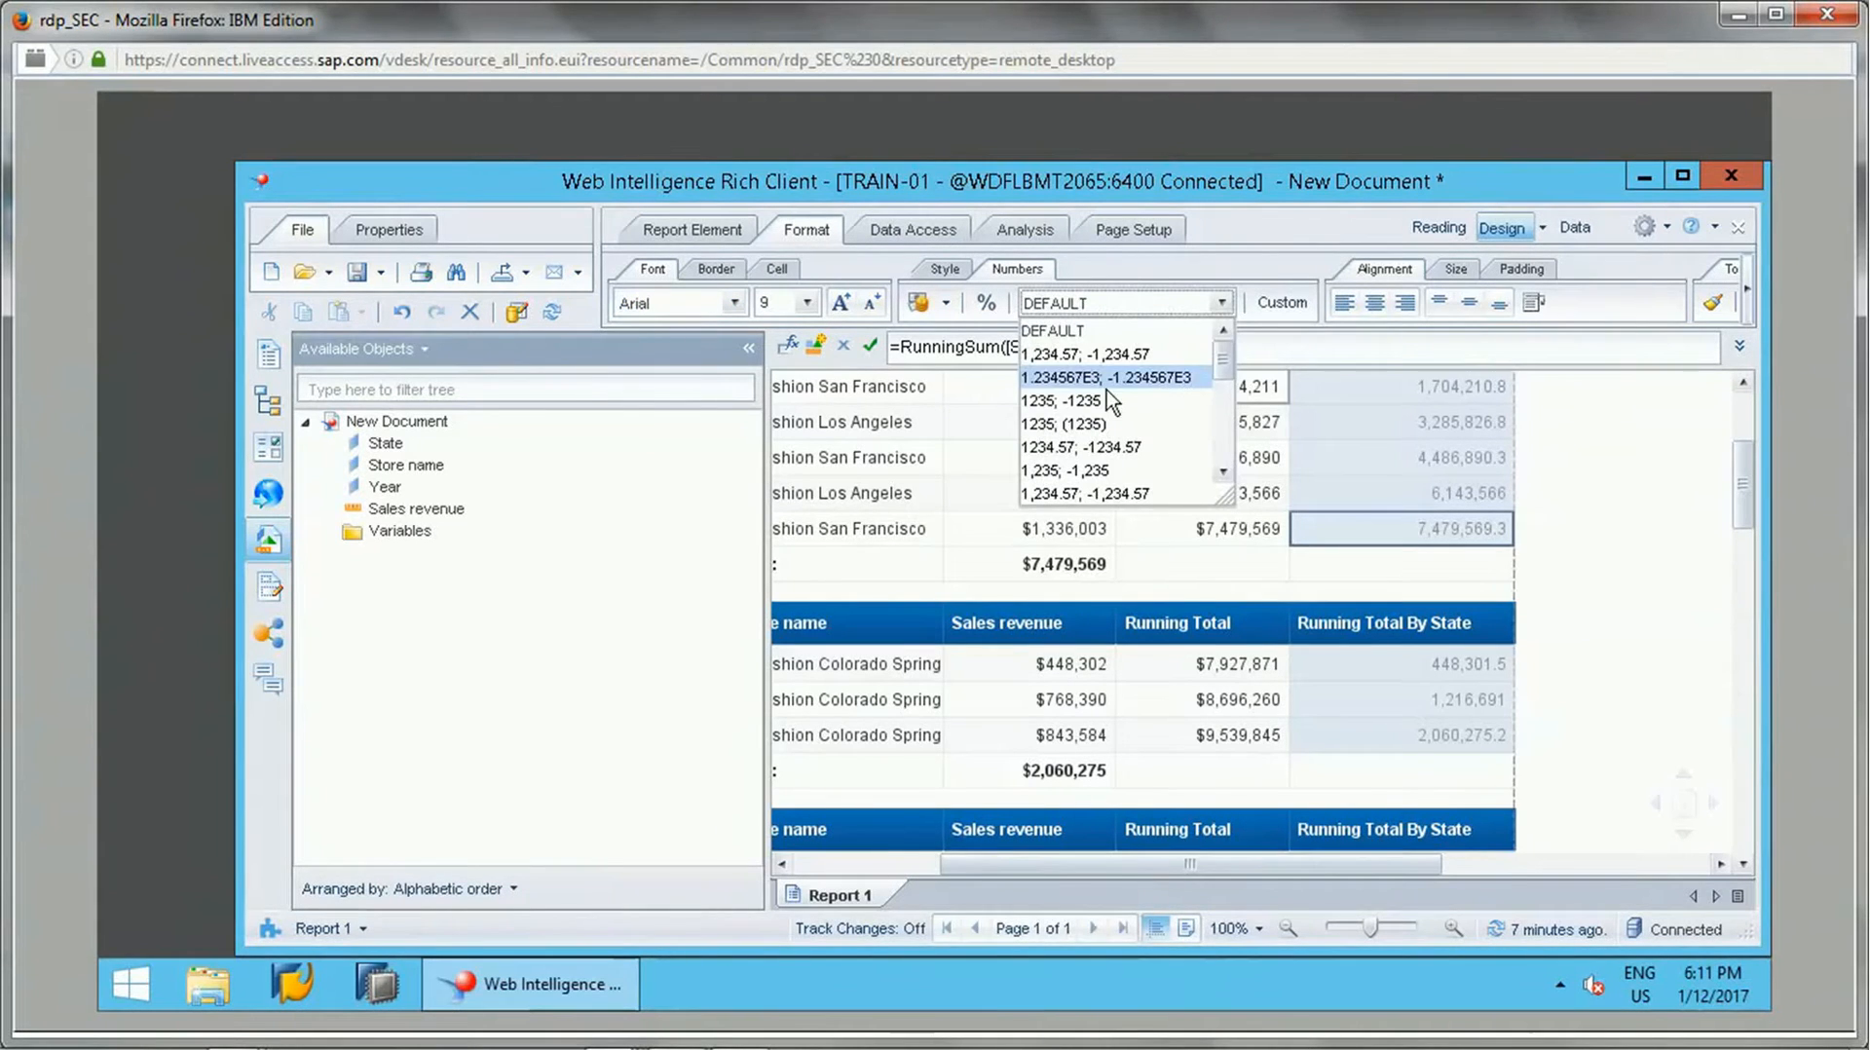
pyautogui.moveTo(1226, 369); pyautogui.dragTo(1226, 403)
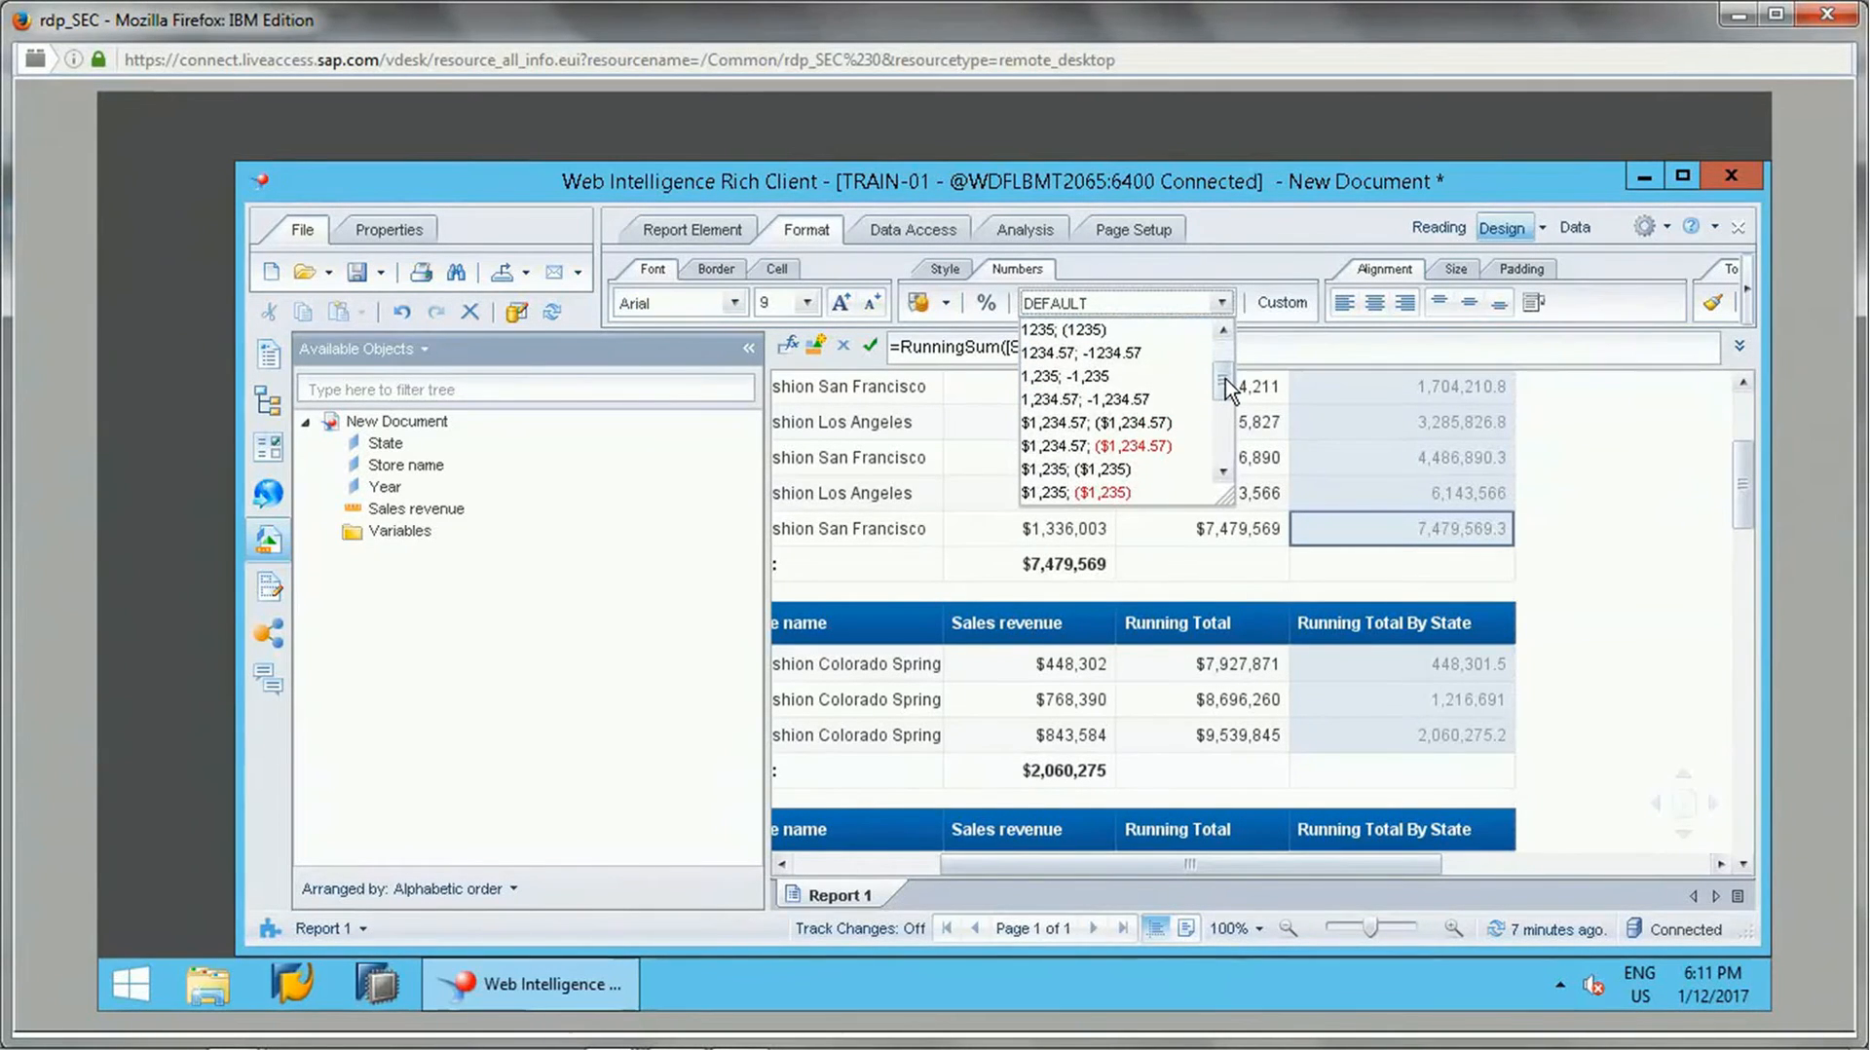
pyautogui.click(1126, 427)
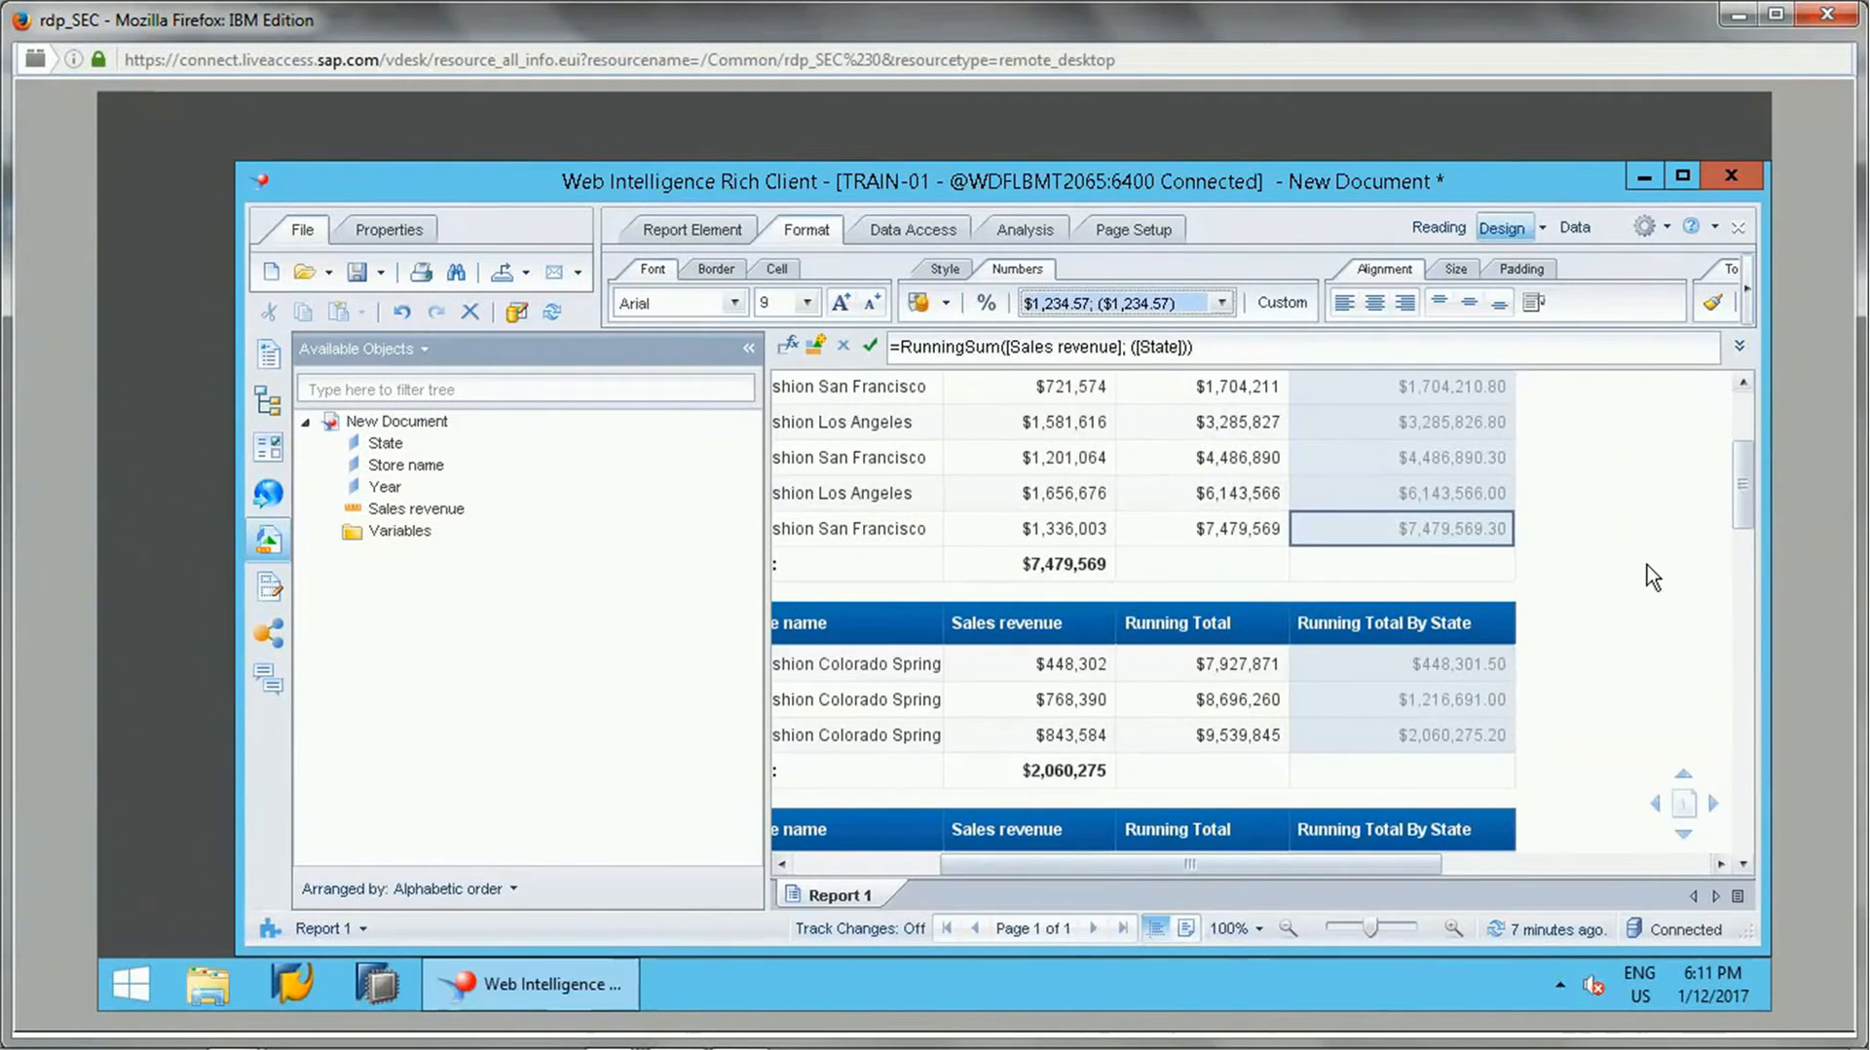
pyautogui.moveTo(1738, 505); pyautogui.dragTo(1739, 470)
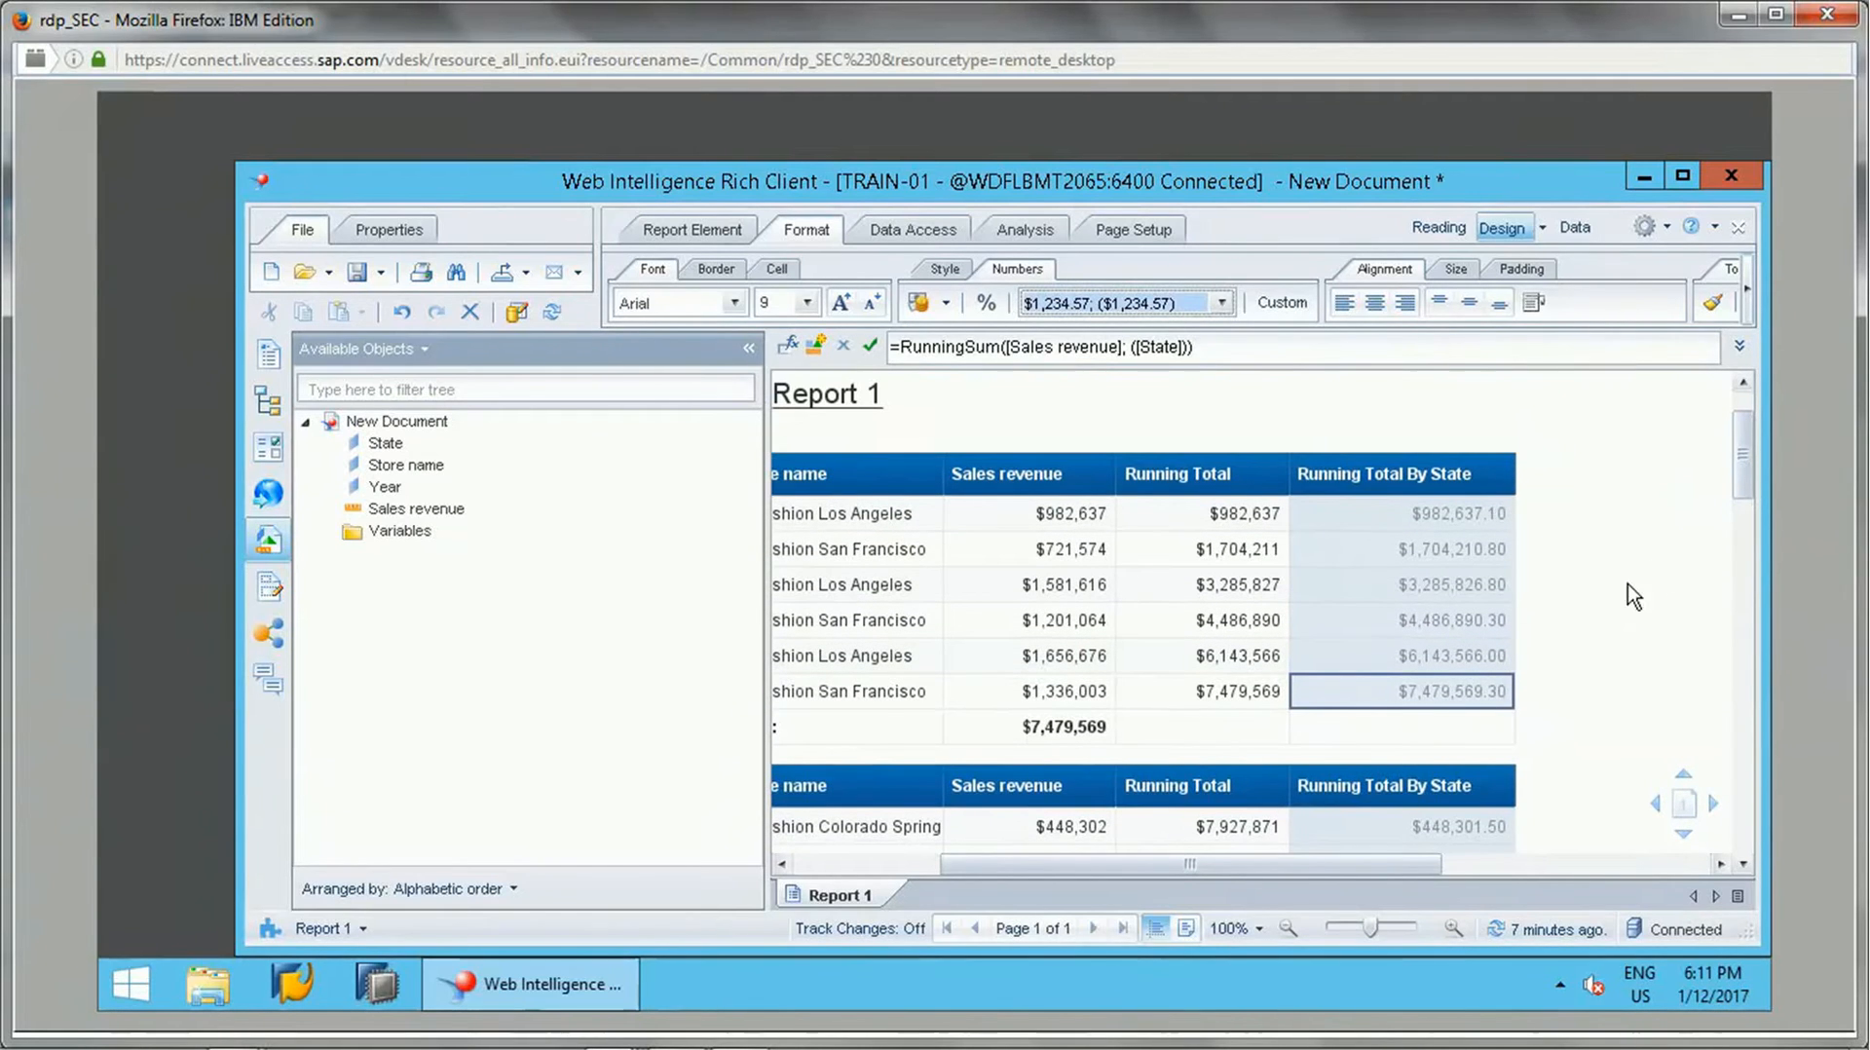
pyautogui.click(1607, 615)
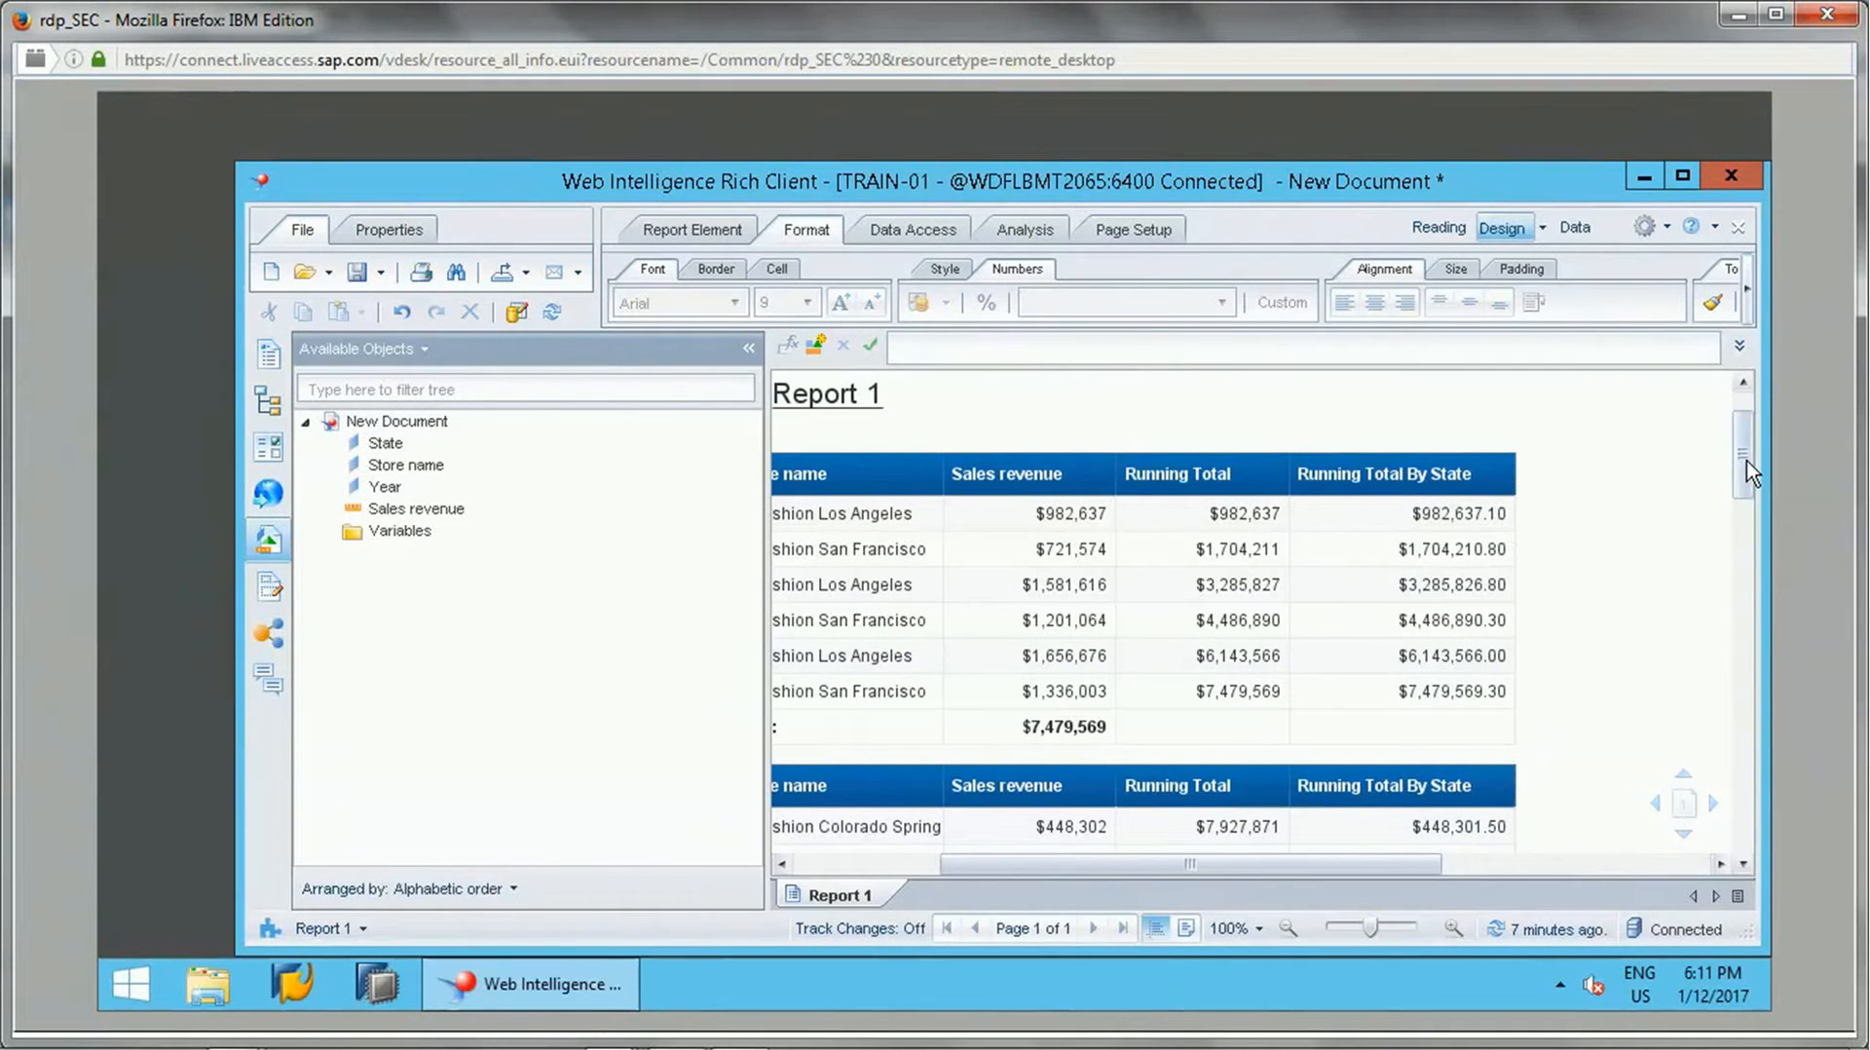
pyautogui.moveTo(1751, 461); pyautogui.dragTo(1757, 494)
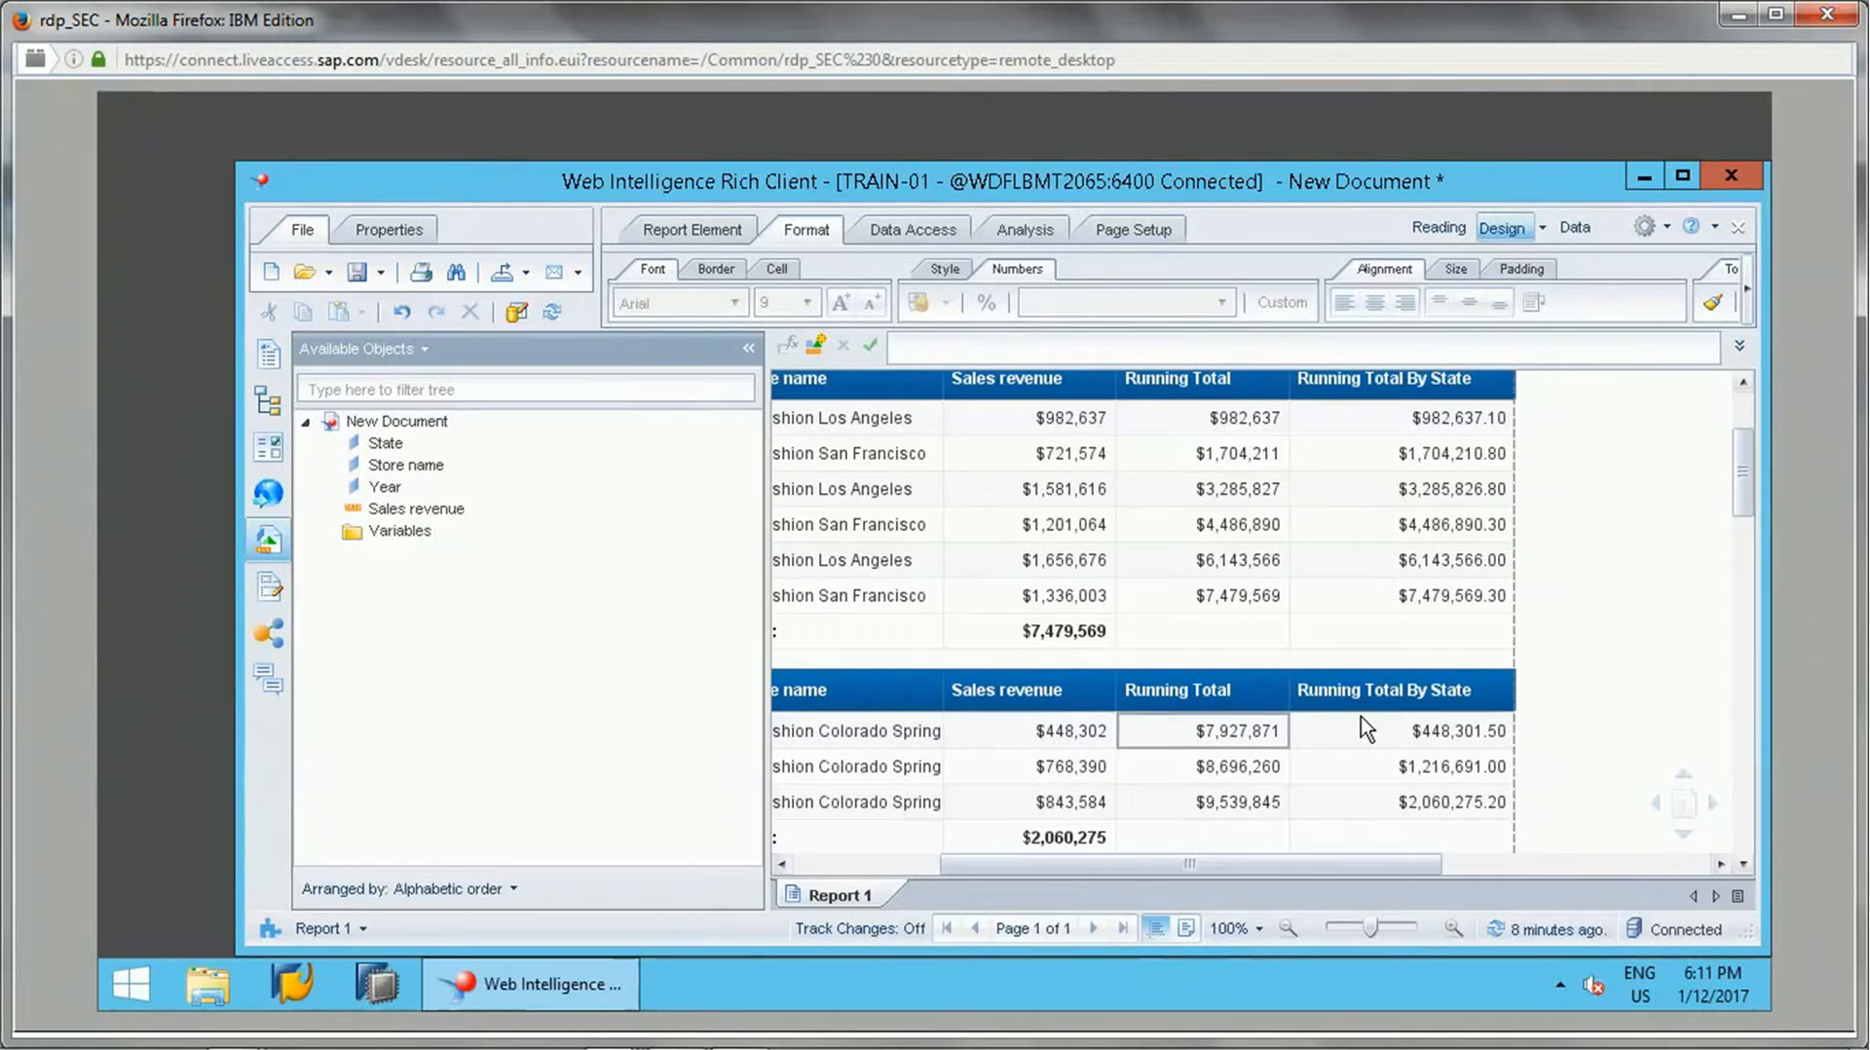
pyautogui.scroll(-3, 1755, 520)
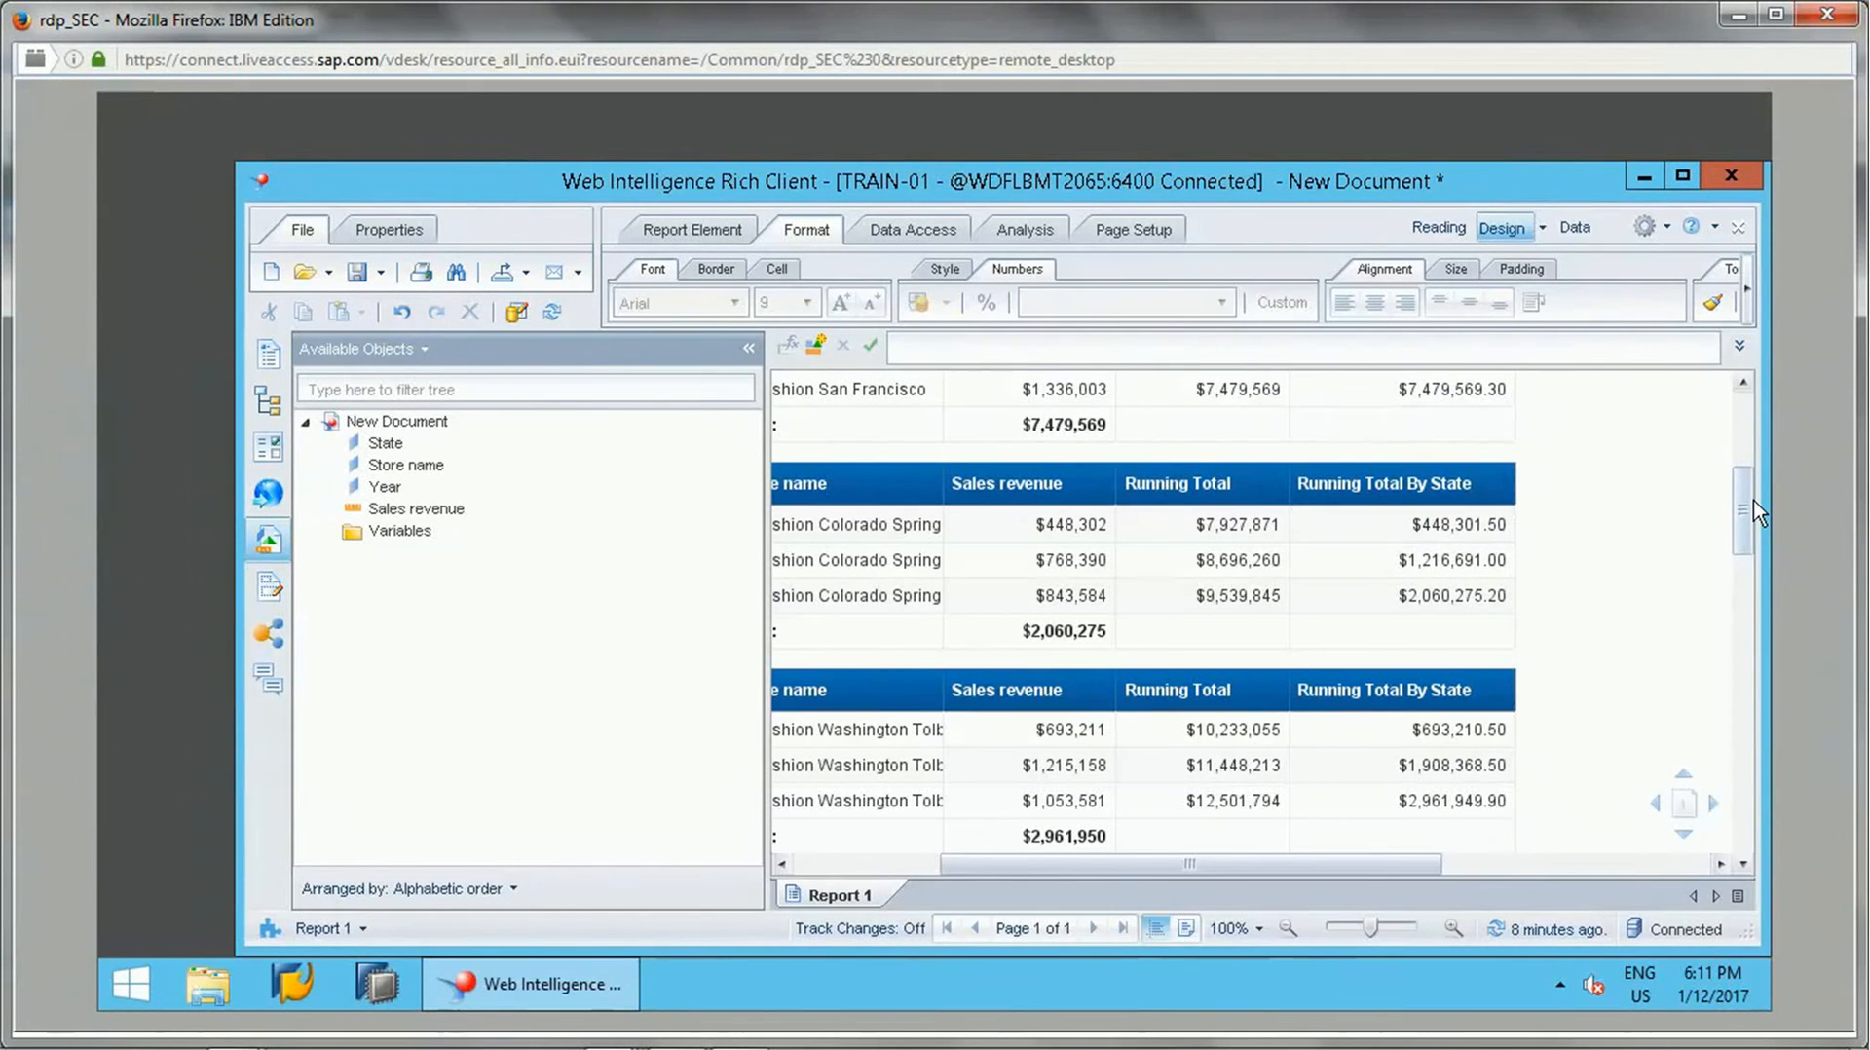
pyautogui.moveTo(1750, 527)
pyautogui.mouseDown()
pyautogui.moveTo(1751, 473)
pyautogui.moveTo(1757, 664)
pyautogui.moveTo(1746, 464)
pyautogui.mouseUp()
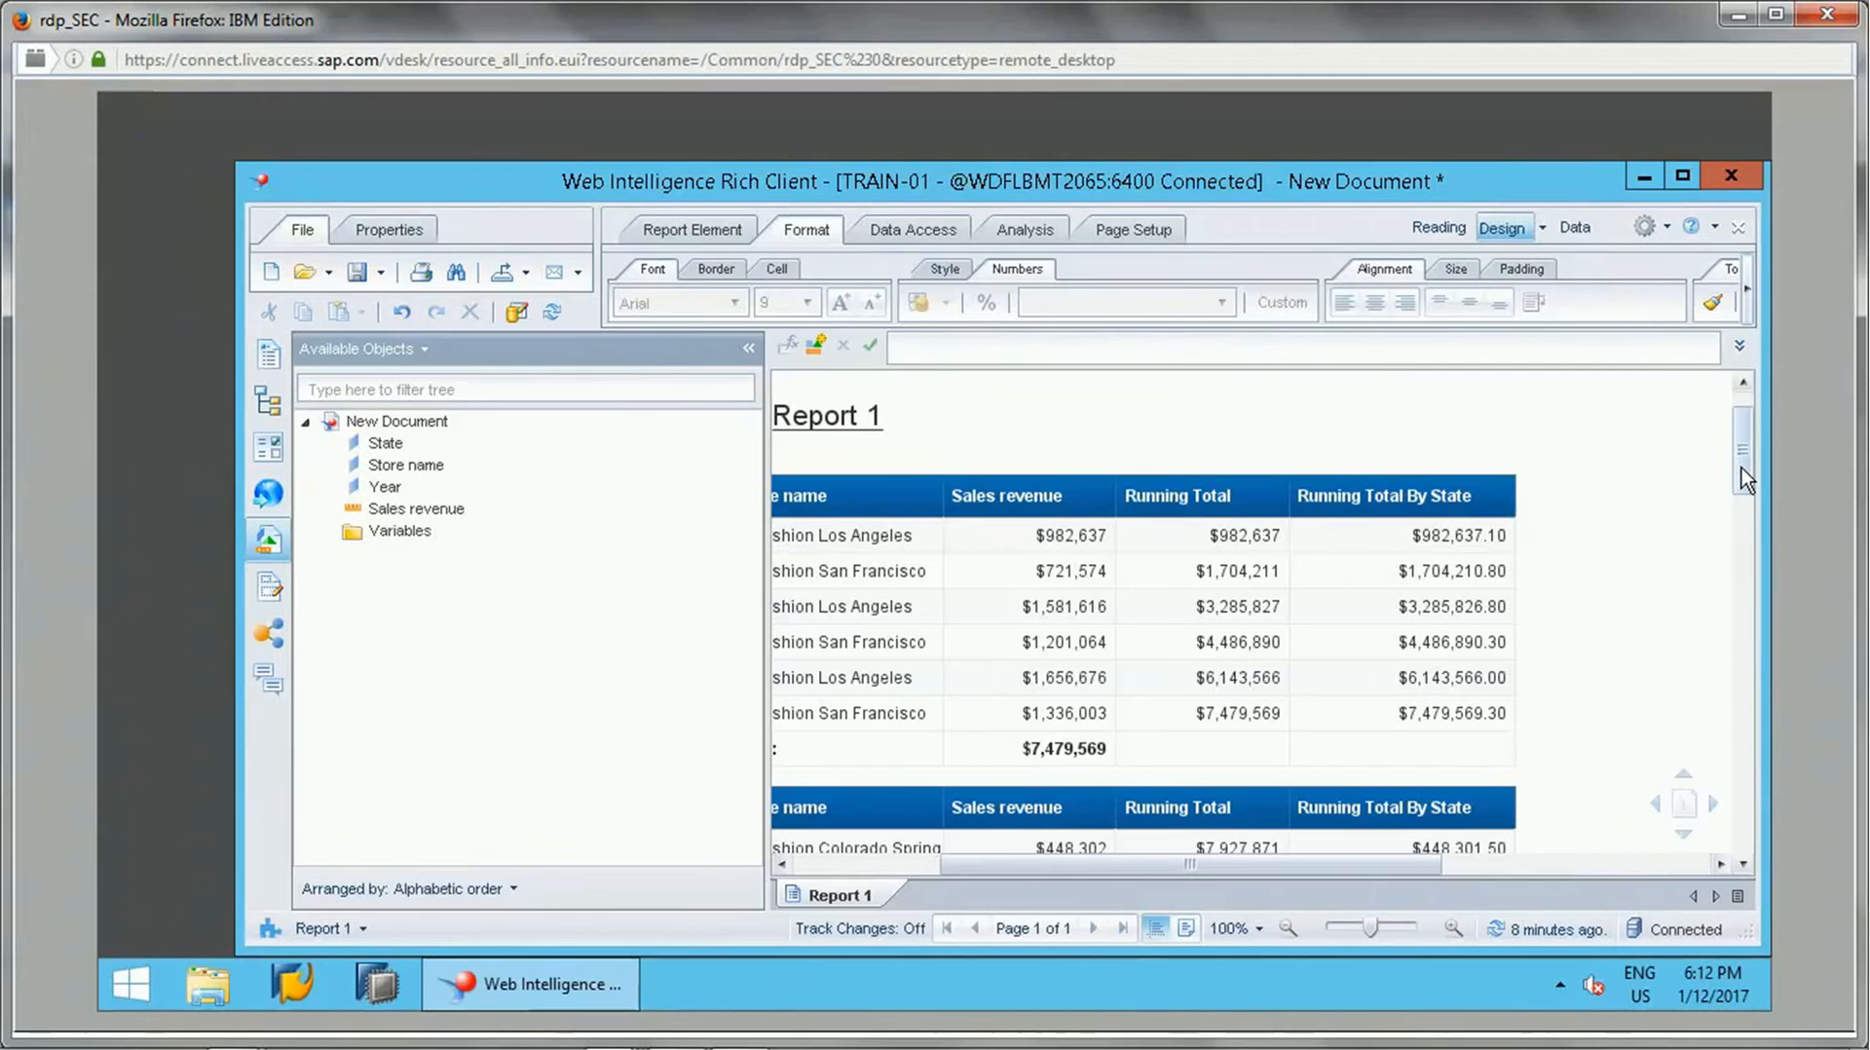
pyautogui.scroll(-1, 1742, 470)
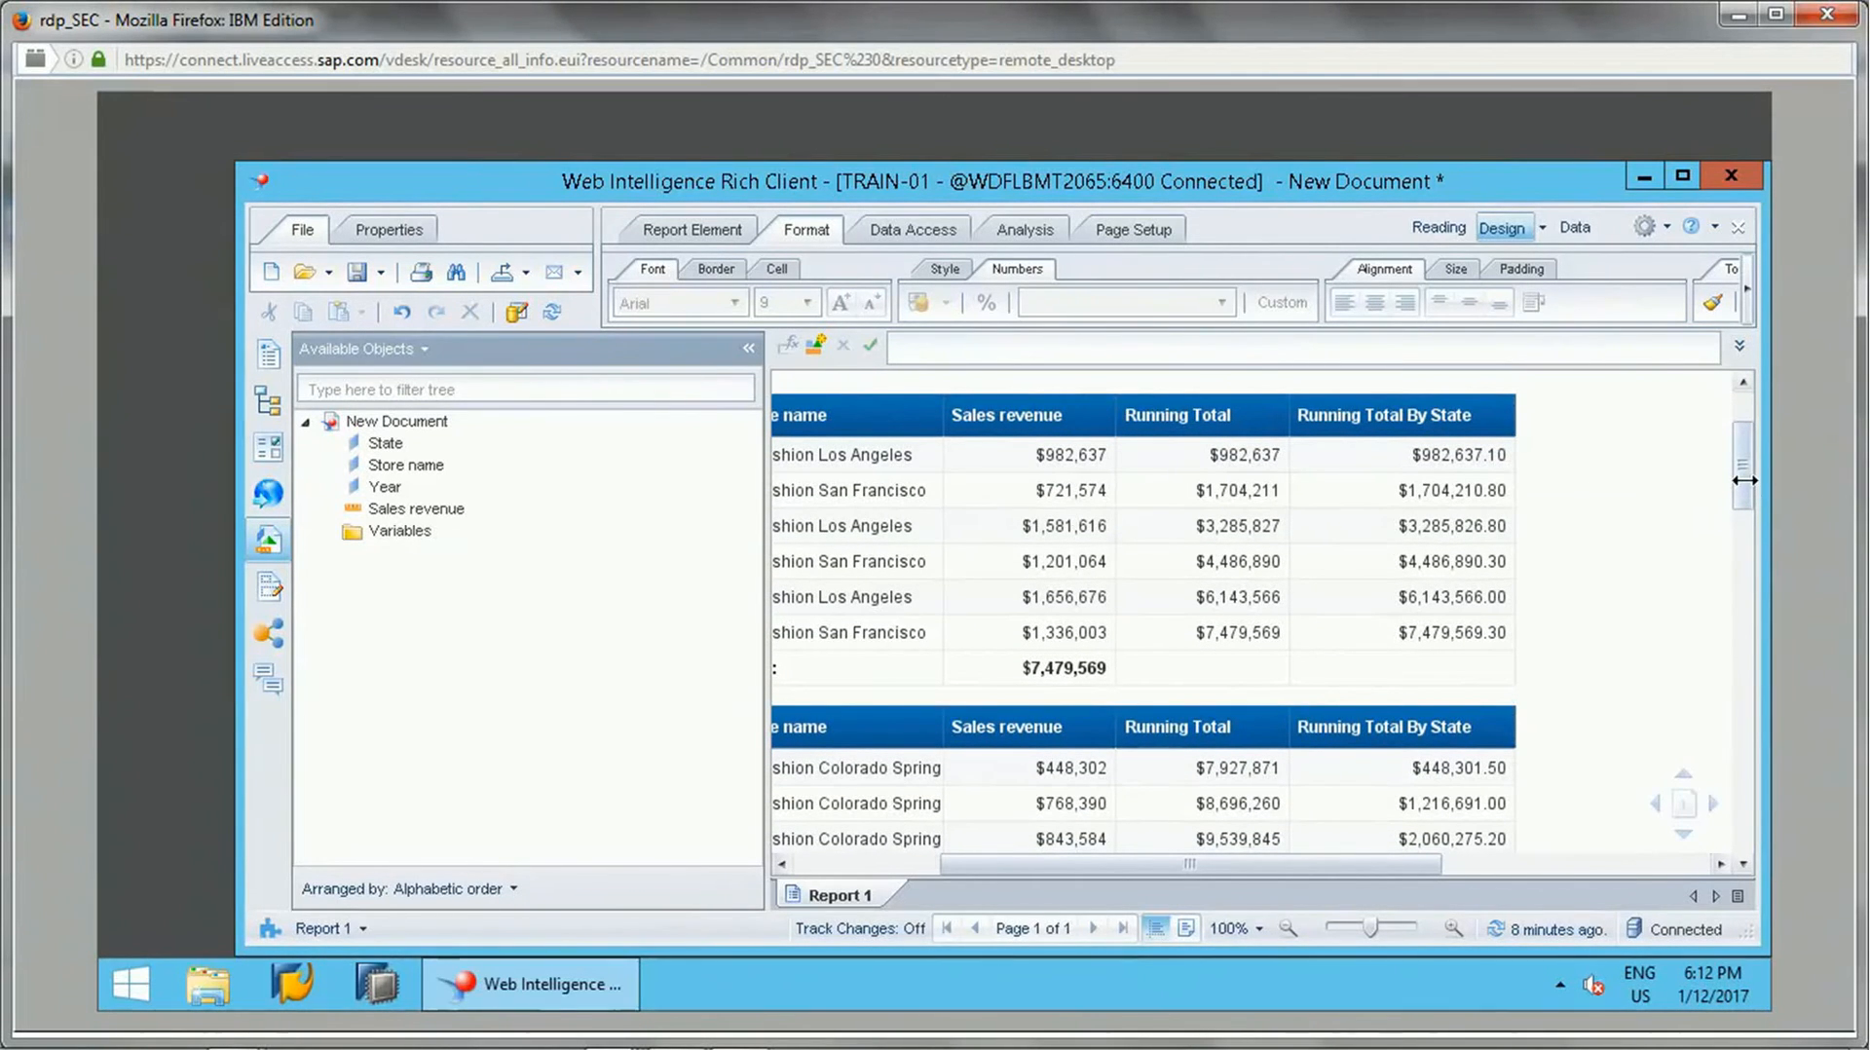
pyautogui.moveTo(1745, 481); pyautogui.dragTo(1750, 517)
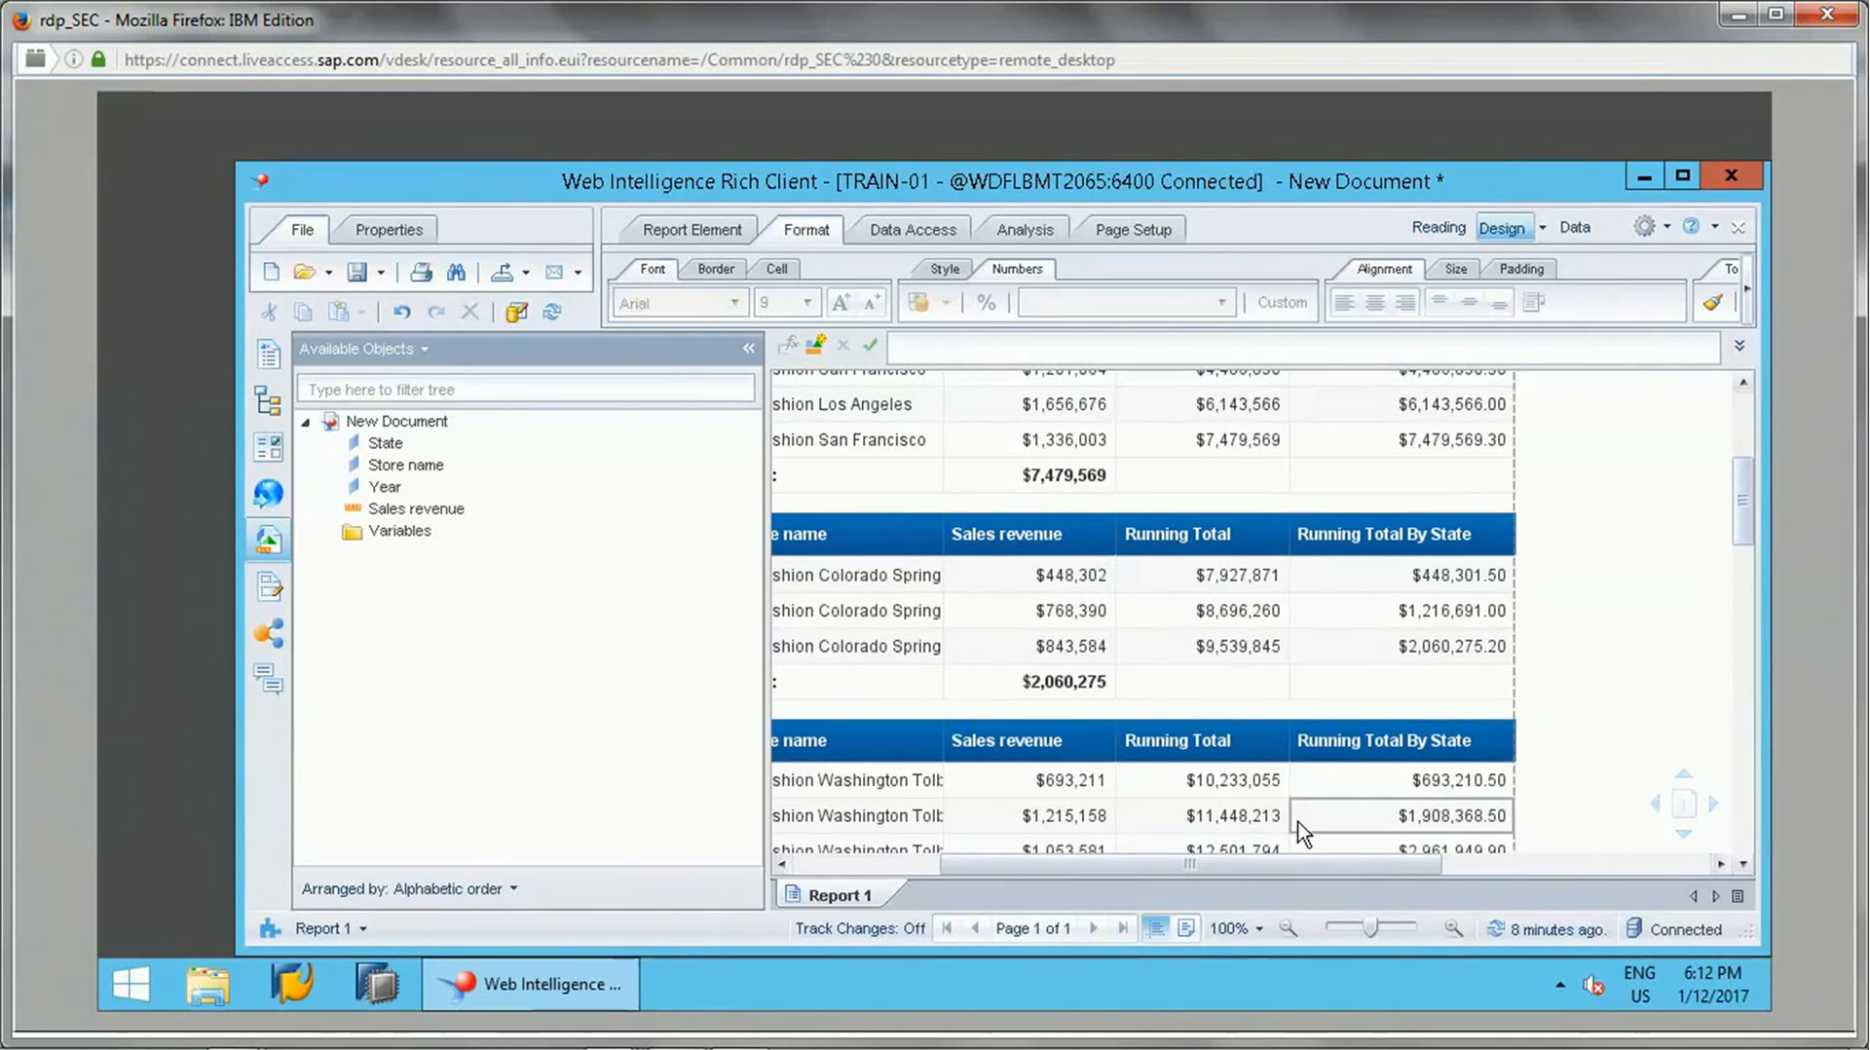
pyautogui.moveTo(1282, 869); pyautogui.dragTo(1132, 878)
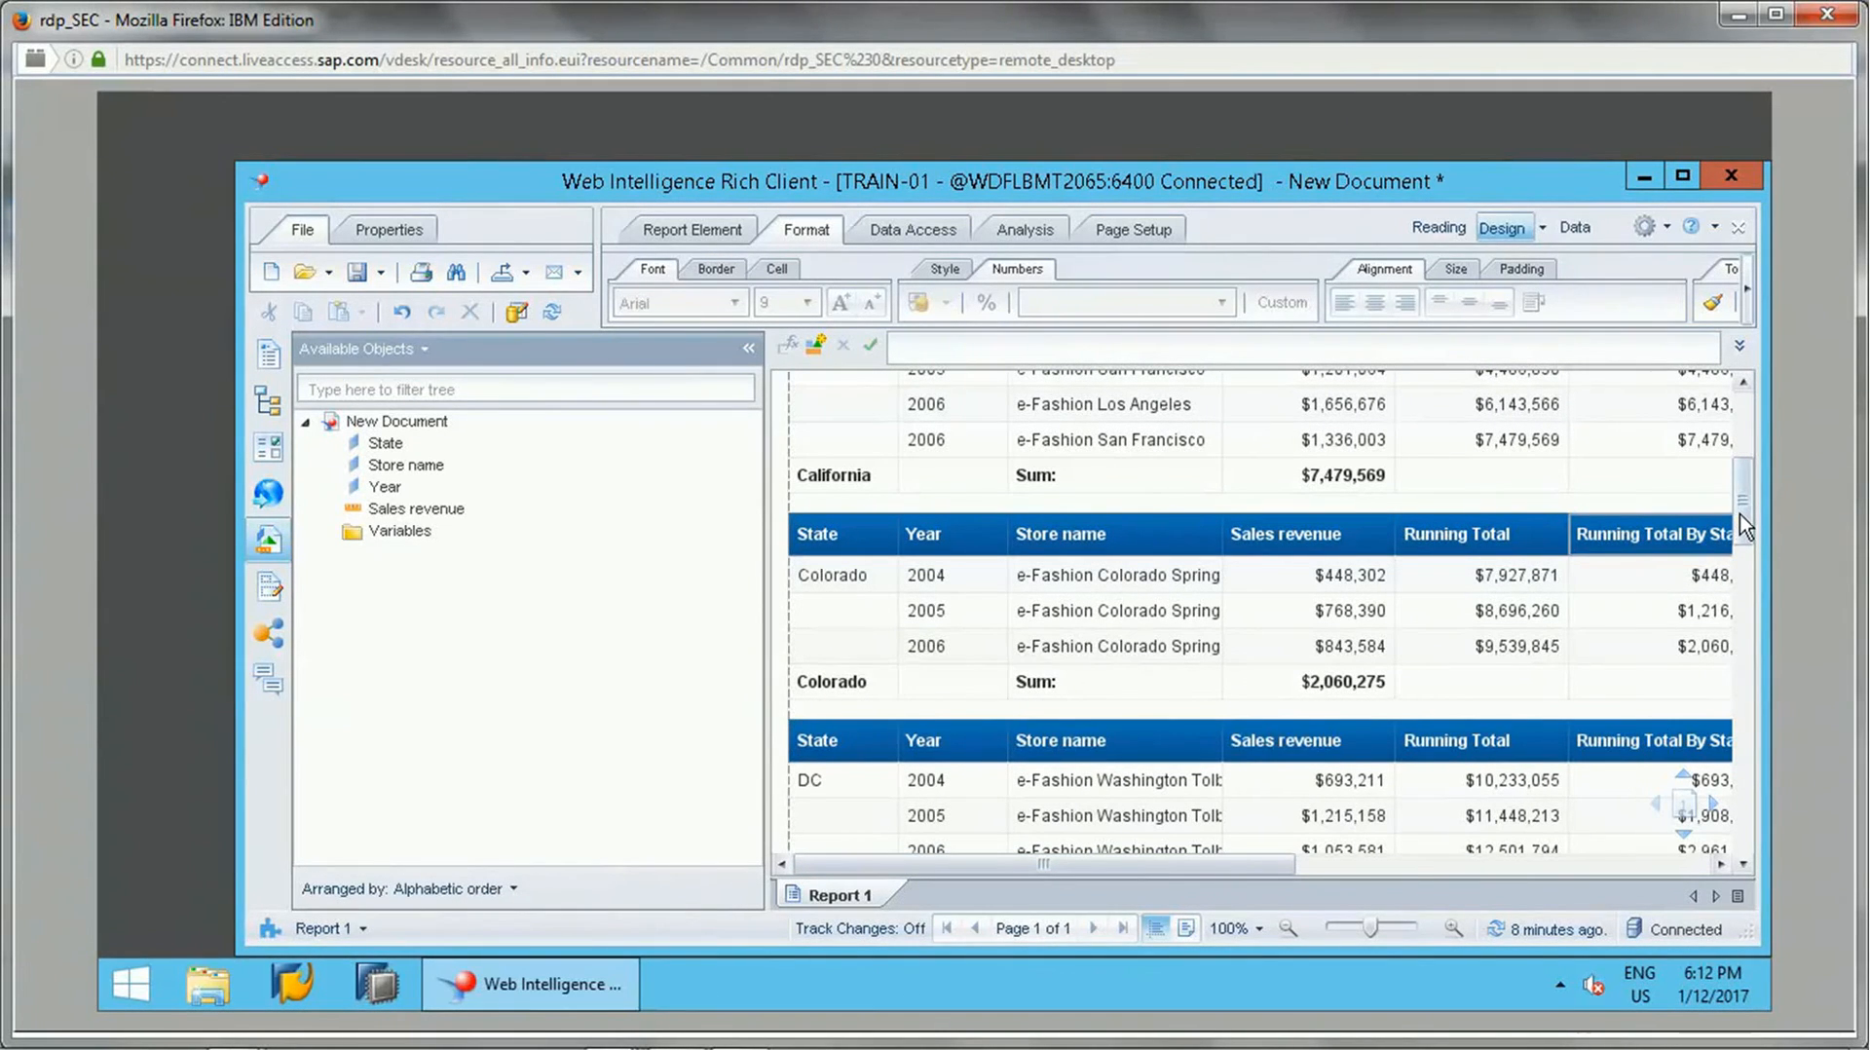
pyautogui.moveTo(1740, 513); pyautogui.dragTo(1744, 482)
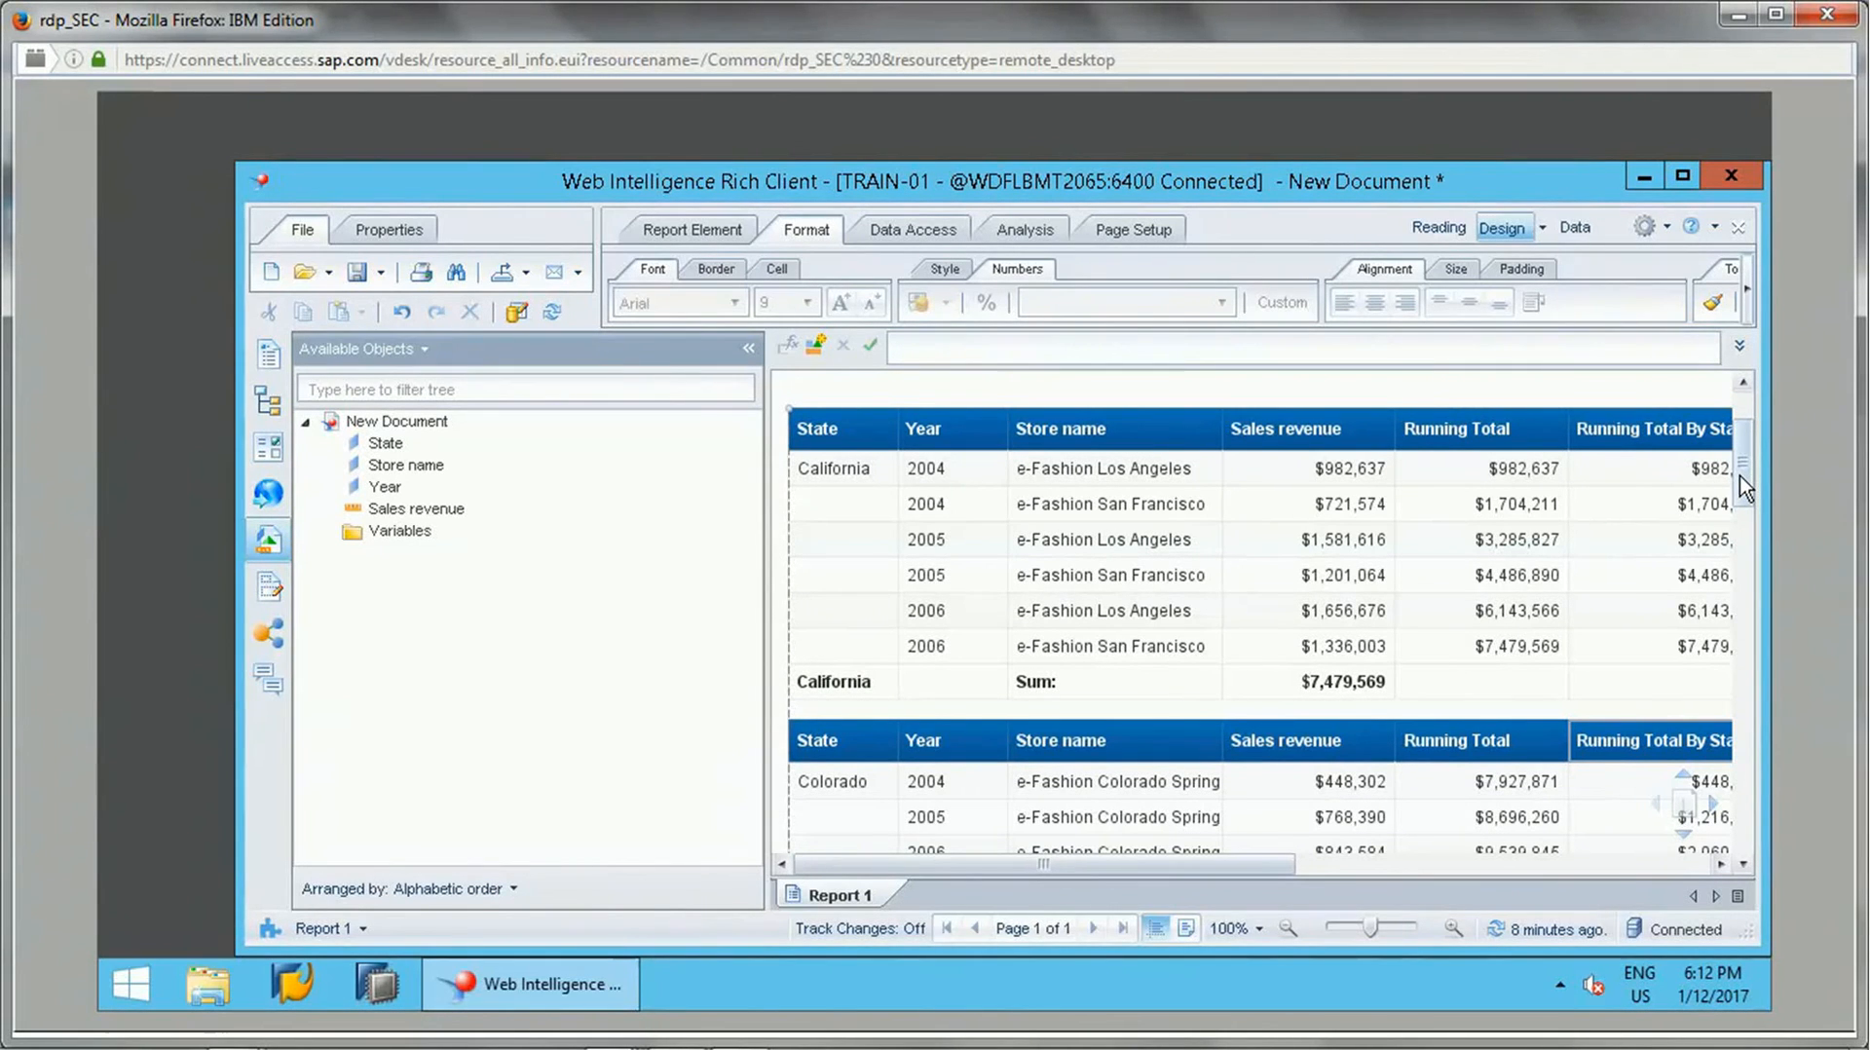
pyautogui.moveTo(1745, 482)
pyautogui.mouseDown()
pyautogui.moveTo(1755, 642)
pyautogui.moveTo(1745, 414)
pyautogui.mouseUp()
pyautogui.moveTo(1195, 867)
pyautogui.mouseDown()
pyautogui.moveTo(1455, 870)
pyautogui.moveTo(1424, 869)
pyautogui.mouseUp()
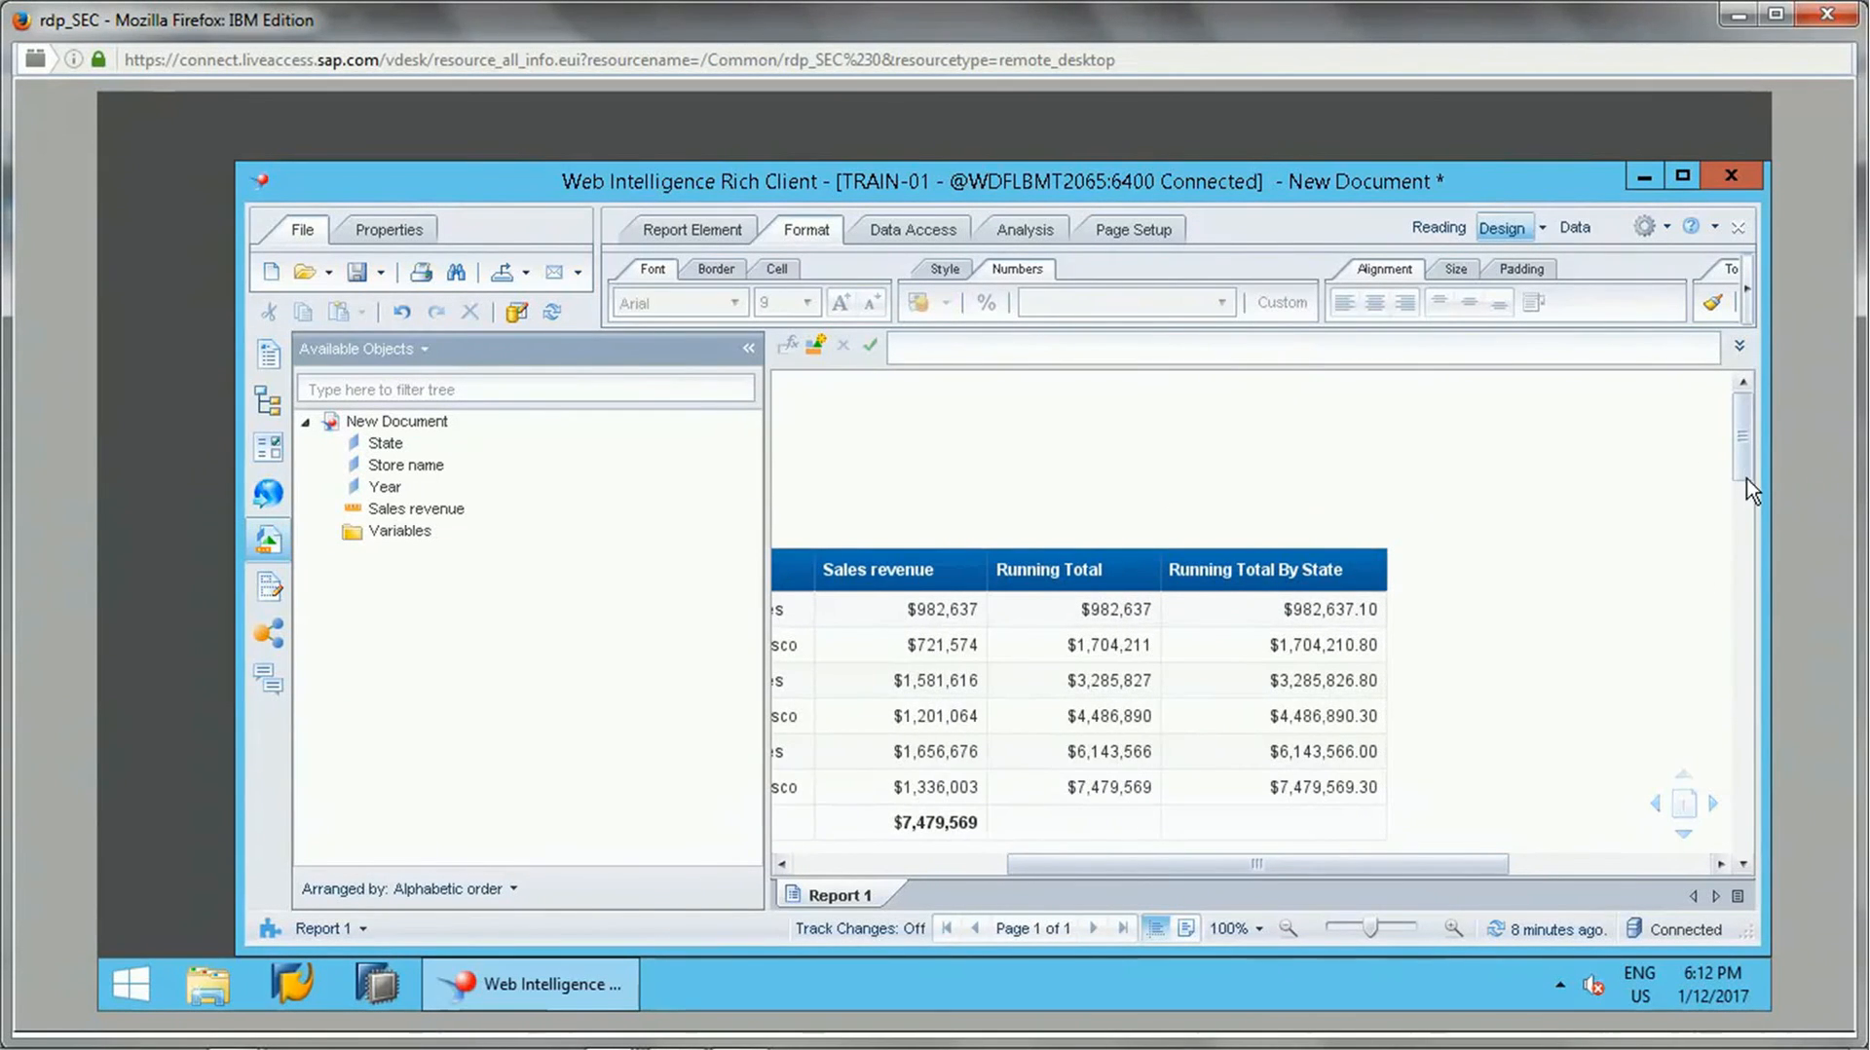
pyautogui.moveTo(1752, 487); pyautogui.dragTo(1751, 523)
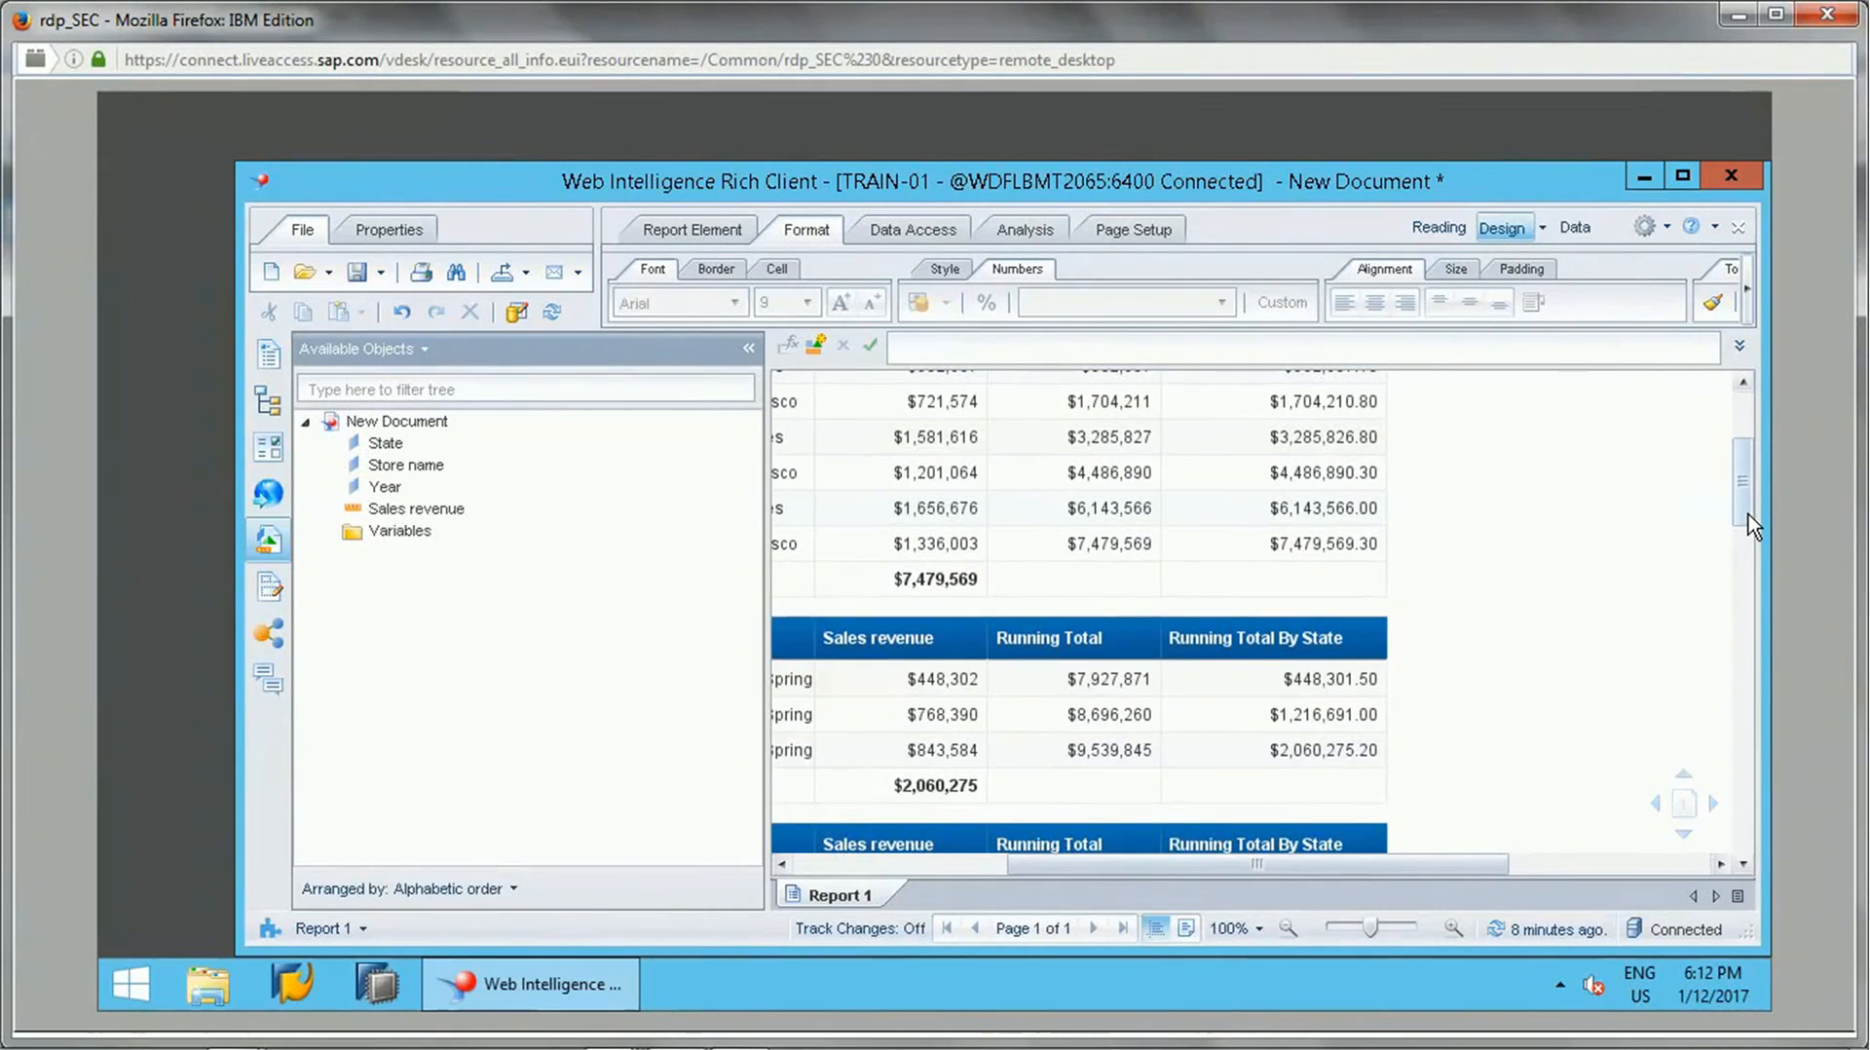